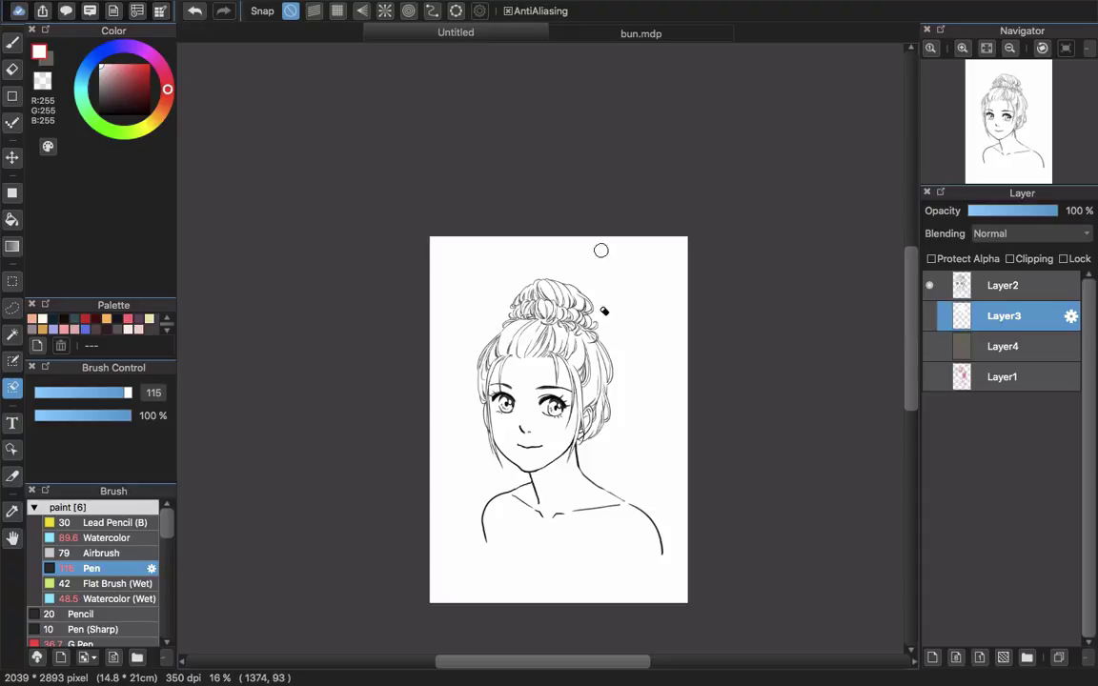
Show Layer1 with the rough light and shadow guide beneath the line art.
{"action": "scroll", "coordinate": [605, 306], "scroll_direction": "up", "scroll_amount": 1}
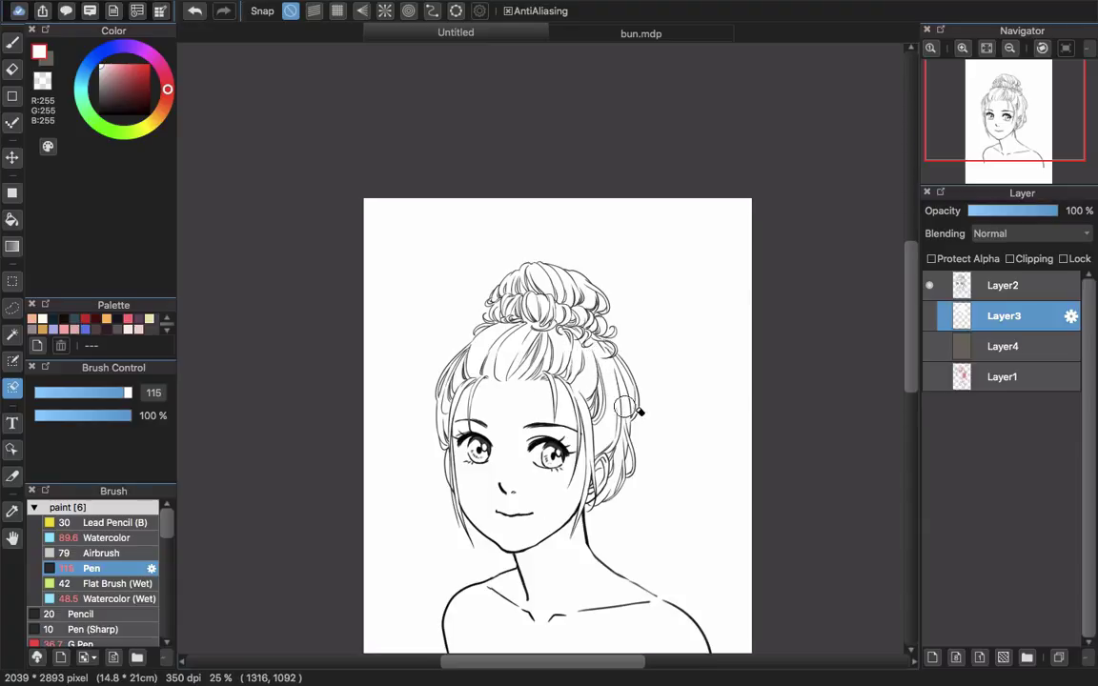
{"action": "scroll", "coordinate": [627, 470], "scroll_direction": "down", "scroll_amount": 3}
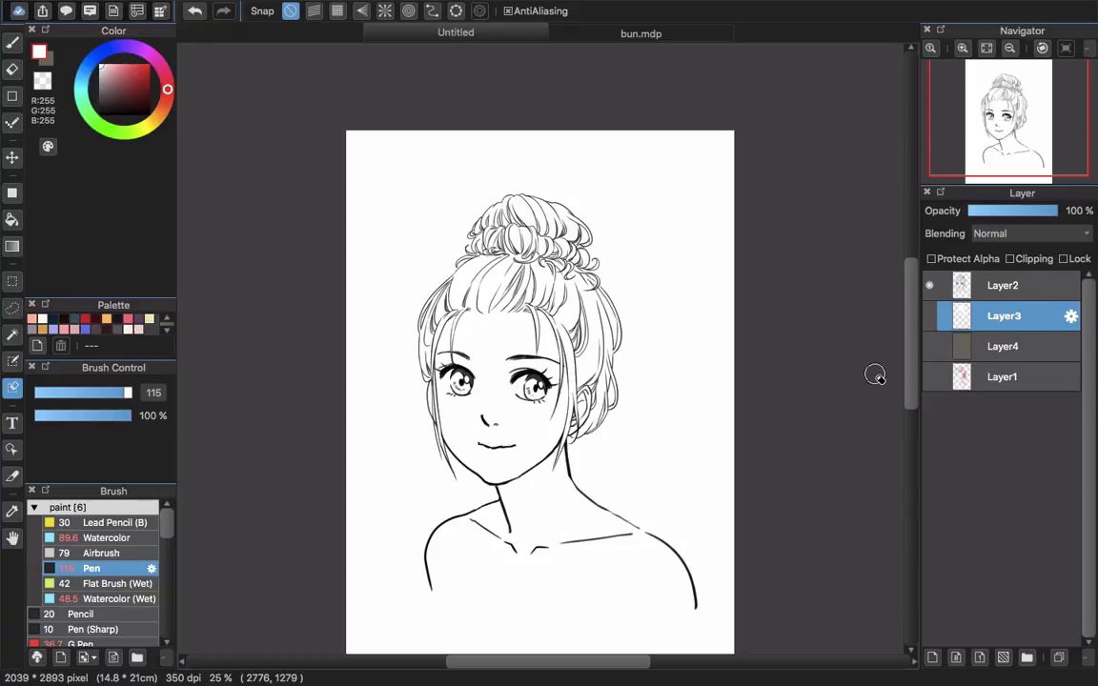
{"action": "left_click", "coordinate": [931, 382]}
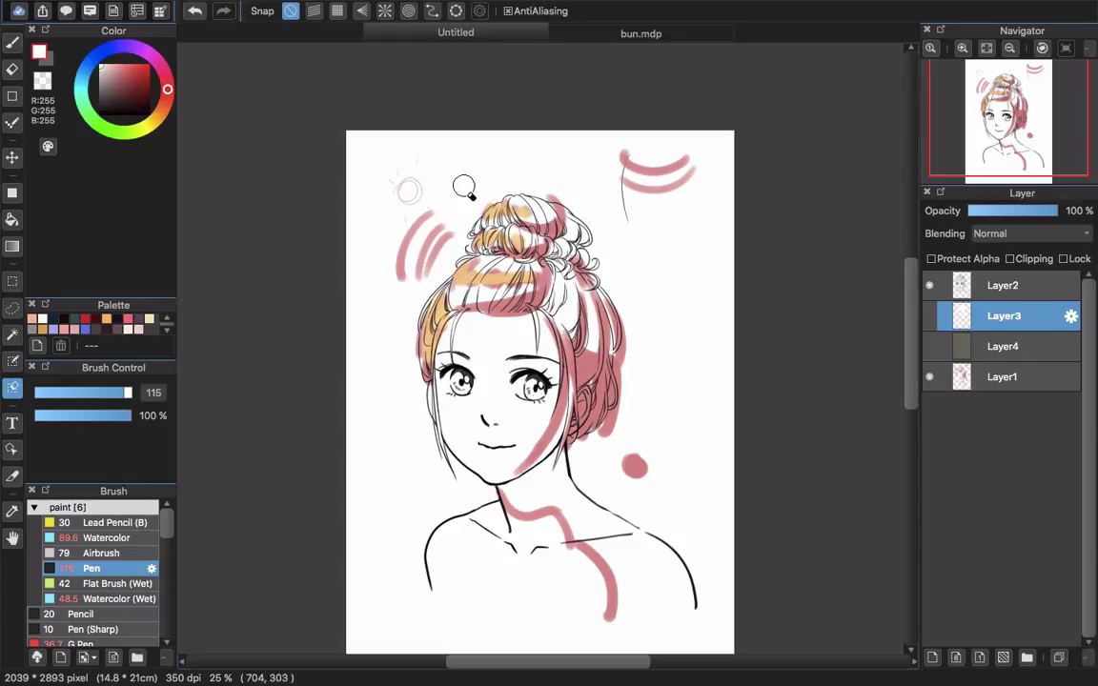
On Layer1, paint the side of the hair, neck and shoulder away from the sun with the sampled pink shadow color at brush size 427.
{"action": "key", "text": "b"}
{"action": "left_click", "coordinate": [589, 374], "text": "alt"}
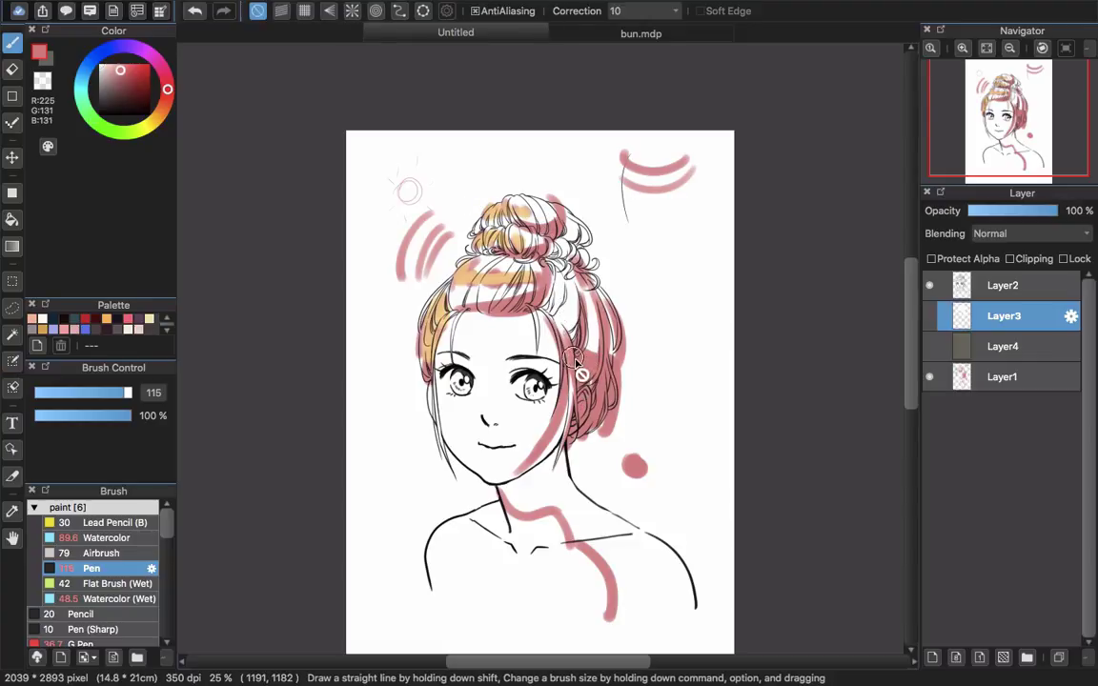
{"action": "left_click_drag", "start_coordinate": [483, 343], "coordinate": [568, 245]}
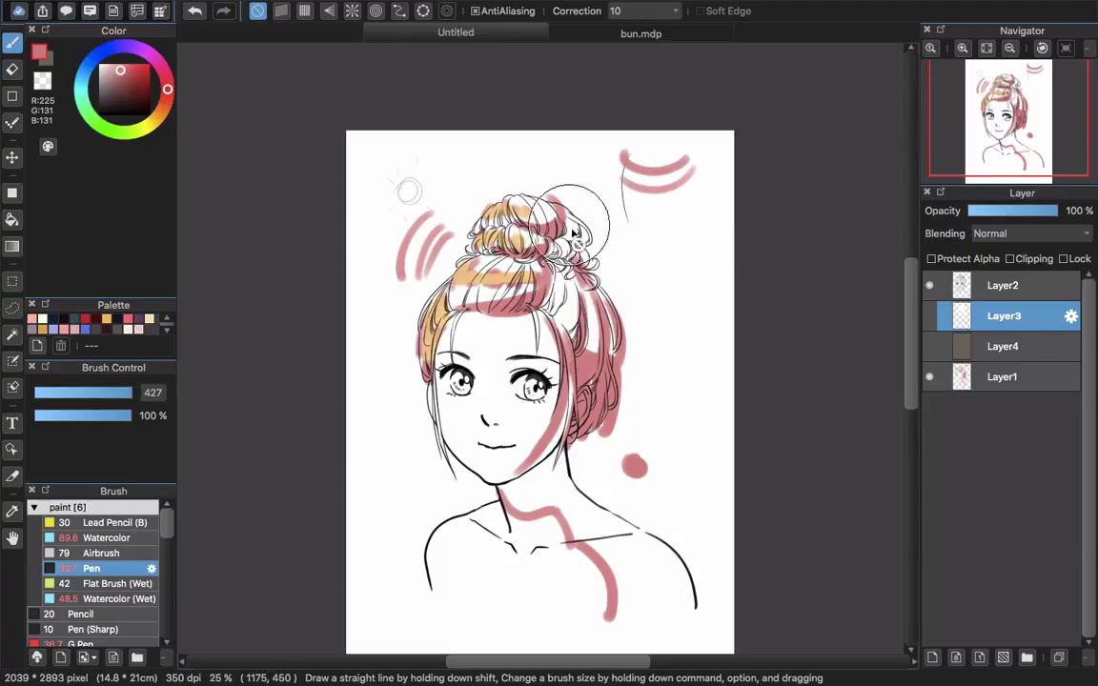
{"action": "left_click", "coordinate": [960, 389]}
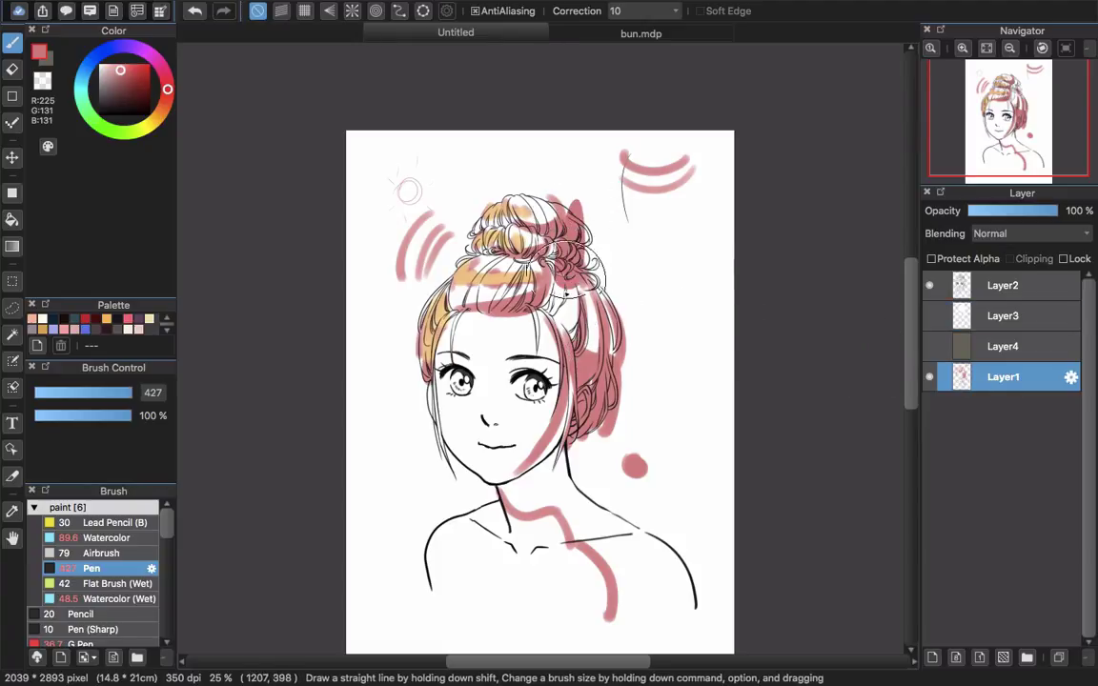
{"action": "left_click_drag", "start_coordinate": [577, 205], "coordinate": [594, 364]}
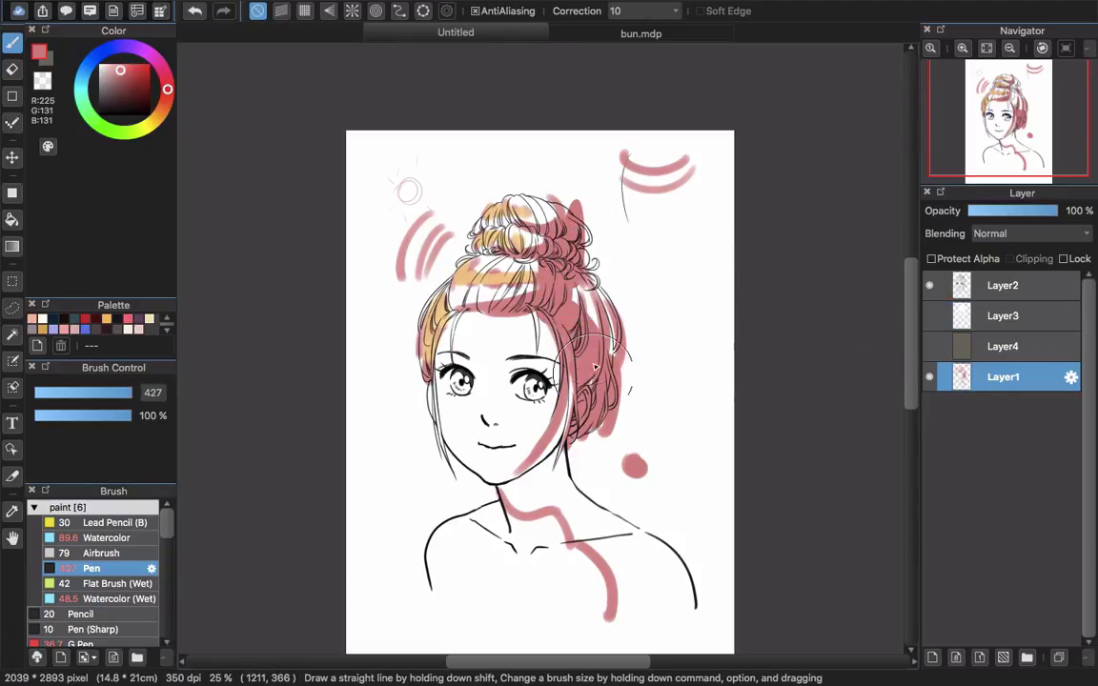
{"action": "mouse_move", "coordinate": [592, 260]}
{"action": "left_mouse_down"}
{"action": "mouse_move", "coordinate": [587, 411]}
{"action": "mouse_move", "coordinate": [568, 455]}
{"action": "mouse_move", "coordinate": [527, 498]}
{"action": "mouse_move", "coordinate": [583, 500]}
{"action": "mouse_move", "coordinate": [611, 543]}
{"action": "mouse_move", "coordinate": [609, 509]}
{"action": "mouse_move", "coordinate": [656, 537]}
{"action": "mouse_move", "coordinate": [603, 550]}
{"action": "mouse_move", "coordinate": [590, 532]}
{"action": "mouse_move", "coordinate": [660, 624]}
{"action": "mouse_move", "coordinate": [696, 584]}
{"action": "mouse_move", "coordinate": [666, 586]}
{"action": "left_mouse_up"}
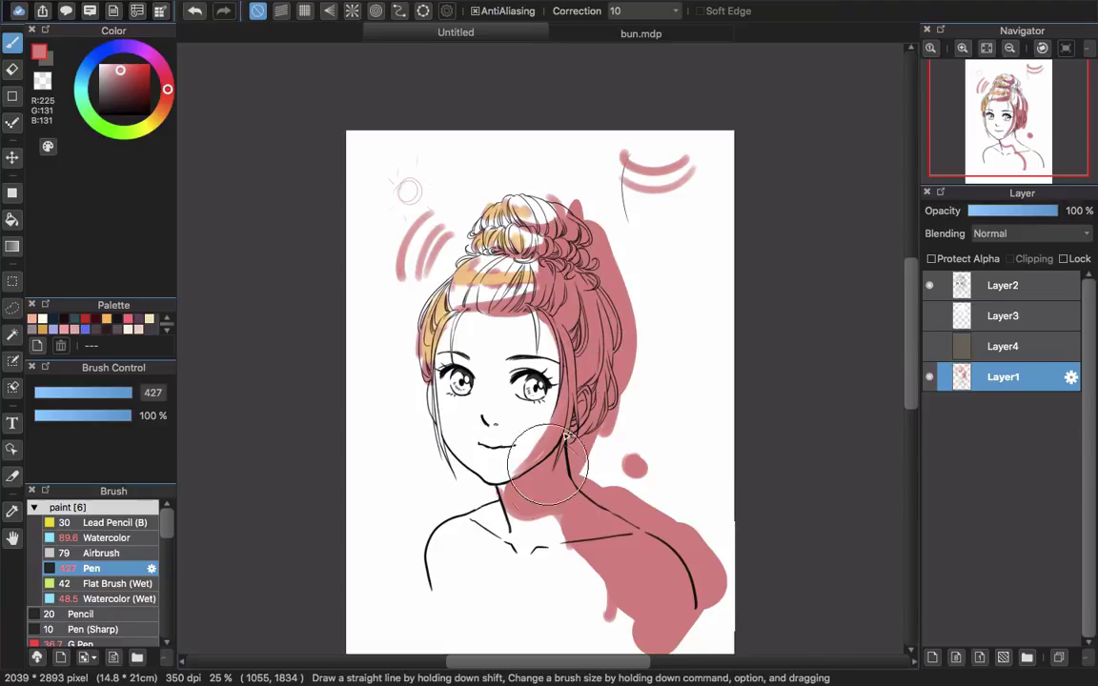
{"action": "mouse_move", "coordinate": [551, 487]}
{"action": "left_mouse_down"}
{"action": "mouse_move", "coordinate": [562, 434]}
{"action": "mouse_move", "coordinate": [605, 386]}
{"action": "mouse_move", "coordinate": [616, 426]}
{"action": "left_mouse_up"}
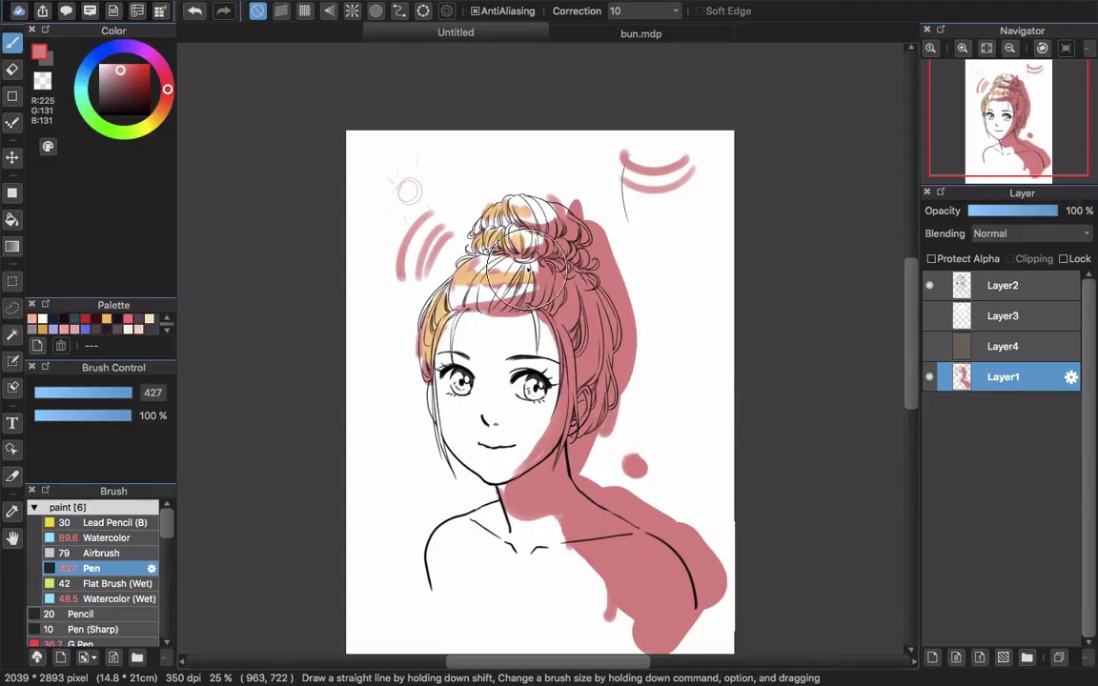
{"action": "scroll", "coordinate": [570, 365], "scroll_direction": "up", "scroll_amount": 2}
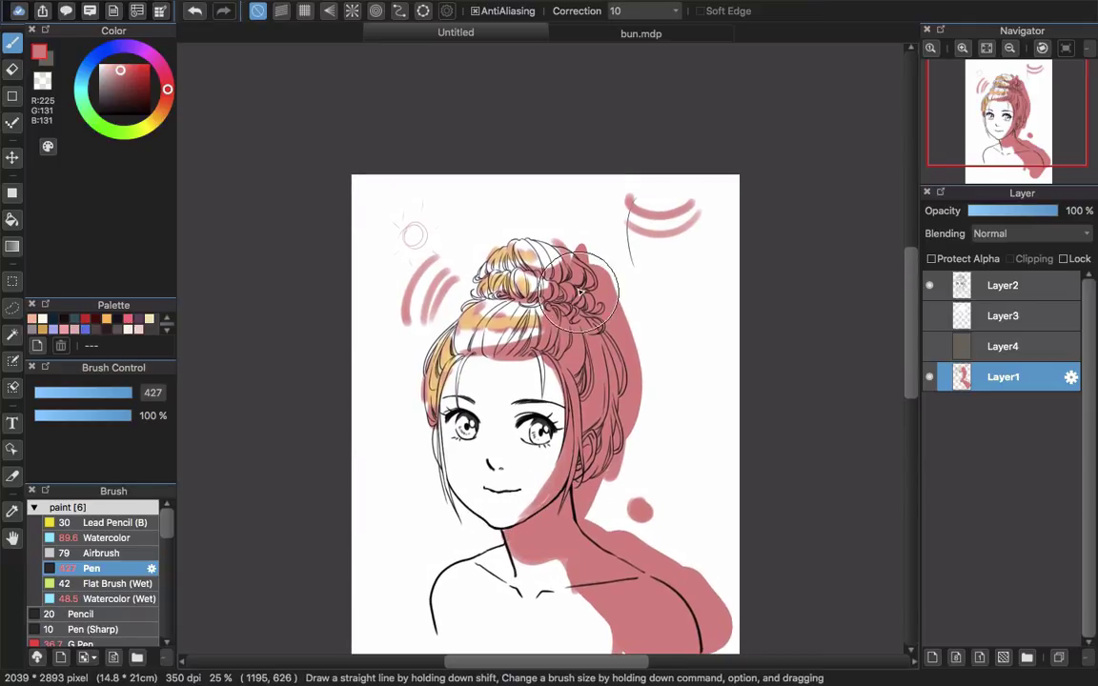
{"action": "scroll", "coordinate": [510, 262], "scroll_direction": "up", "scroll_amount": 1}
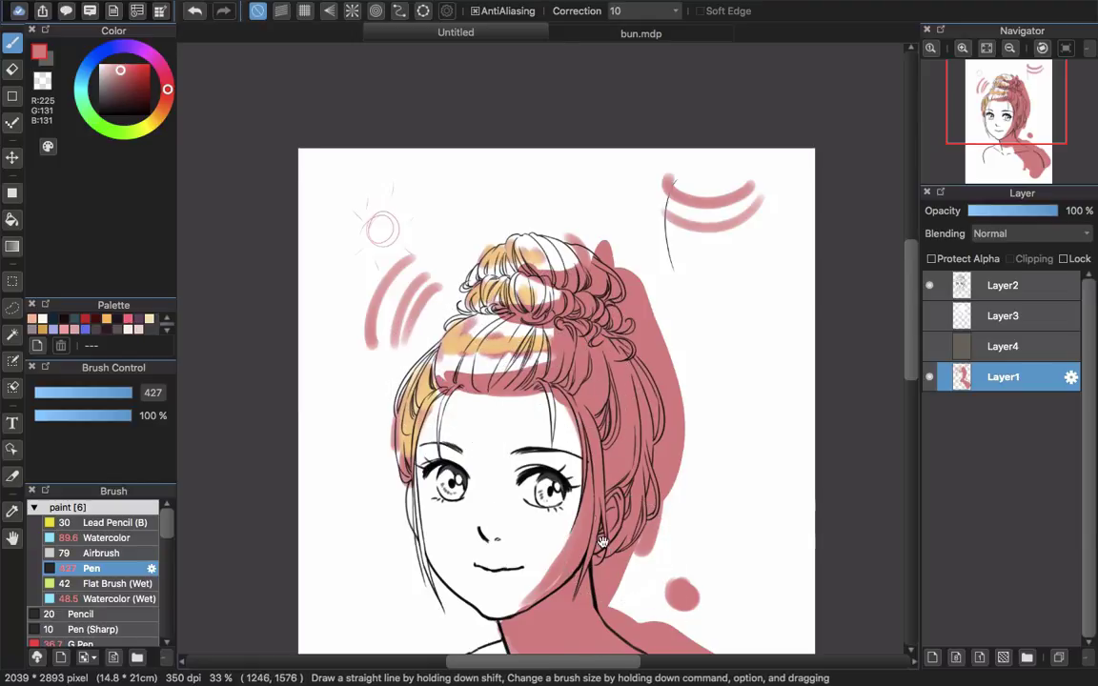
{"action": "left_click_drag", "start_coordinate": [602, 542], "coordinate": [559, 373]}
{"action": "mouse_move", "coordinate": [675, 321]}
{"action": "left_mouse_down"}
{"action": "mouse_move", "coordinate": [613, 343]}
{"action": "mouse_move", "coordinate": [623, 308]}
{"action": "mouse_move", "coordinate": [658, 339]}
{"action": "left_mouse_up"}
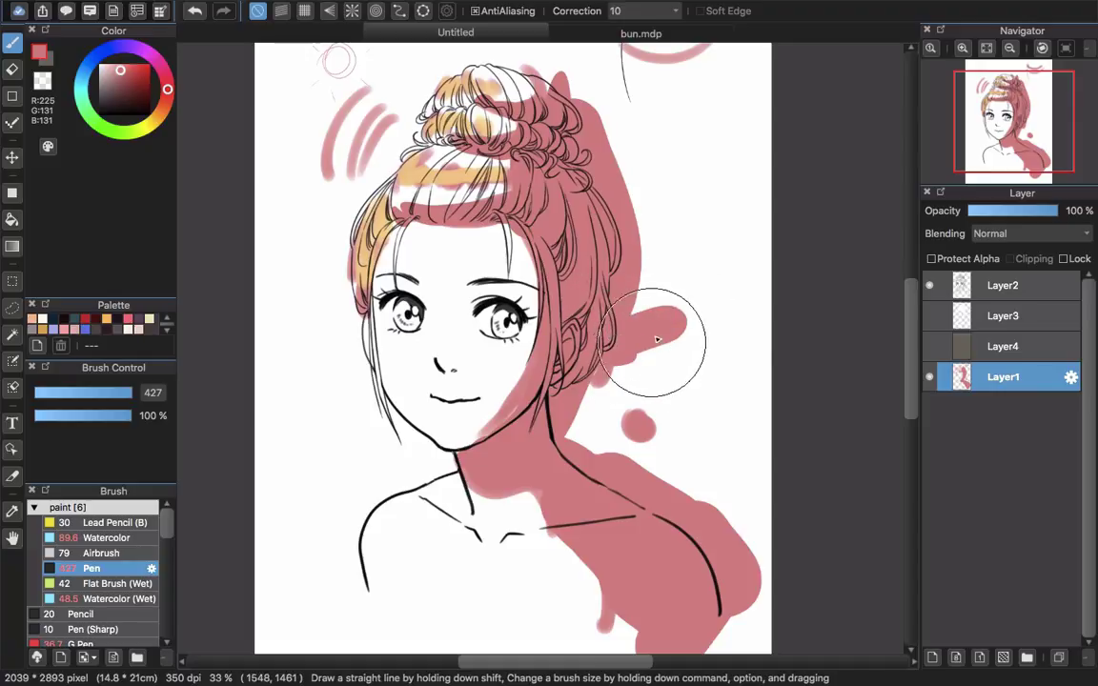
{"action": "key", "text": "super+z"}
{"action": "key", "text": "super+z"}
Paint the deepest shadow over the hair around and behind the ear in dark red (R109, G61, B61).
{"action": "left_click_drag", "start_coordinate": [131, 102], "coordinate": [121, 92]}
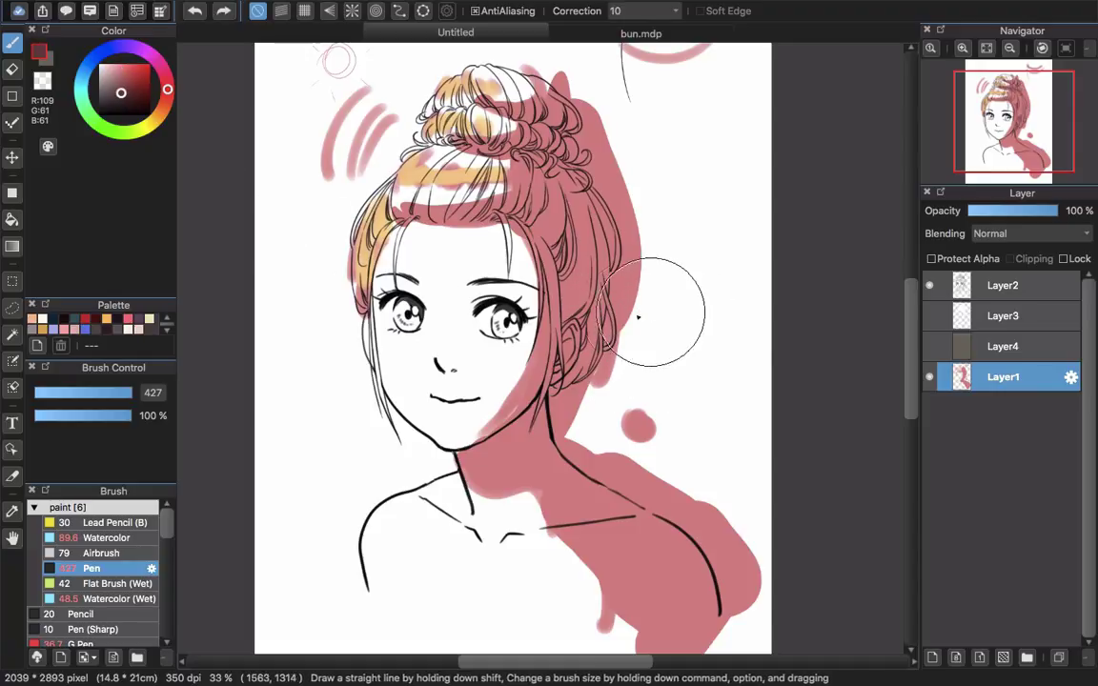
{"action": "left_click_drag", "start_coordinate": [605, 290], "coordinate": [572, 377]}
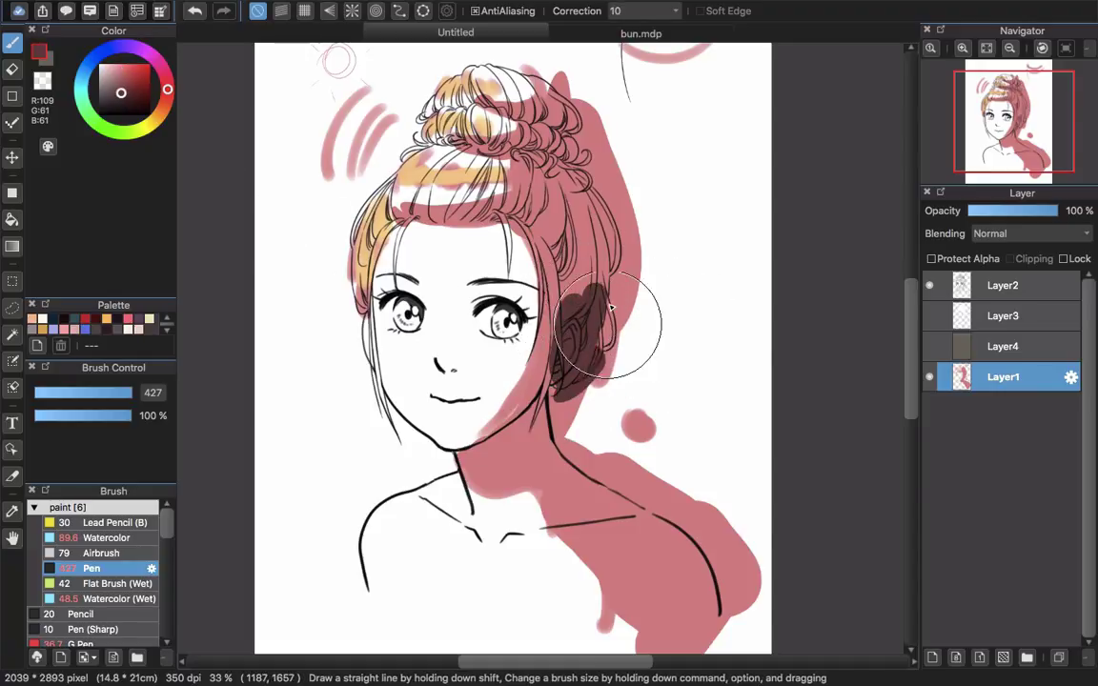
{"action": "left_click_drag", "start_coordinate": [610, 308], "coordinate": [583, 368]}
{"action": "mouse_move", "coordinate": [605, 270]}
{"action": "left_mouse_down"}
{"action": "mouse_move", "coordinate": [572, 319]}
{"action": "mouse_move", "coordinate": [572, 249]}
{"action": "mouse_move", "coordinate": [578, 315]}
{"action": "mouse_move", "coordinate": [599, 245]}
{"action": "mouse_move", "coordinate": [588, 353]}
{"action": "mouse_move", "coordinate": [584, 339]}
{"action": "mouse_move", "coordinate": [598, 328]}
{"action": "mouse_move", "coordinate": [566, 382]}
{"action": "mouse_move", "coordinate": [567, 353]}
{"action": "mouse_move", "coordinate": [555, 390]}
{"action": "mouse_move", "coordinate": [565, 350]}
{"action": "mouse_move", "coordinate": [598, 365]}
{"action": "left_mouse_up"}
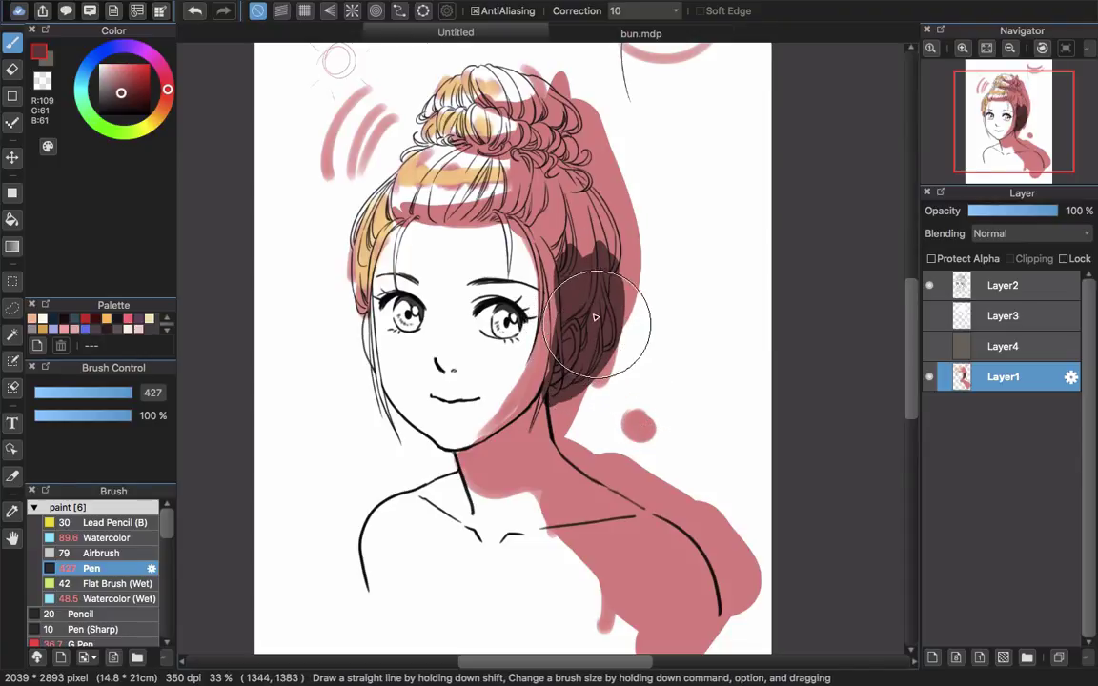
{"action": "left_click_drag", "start_coordinate": [562, 270], "coordinate": [612, 356]}
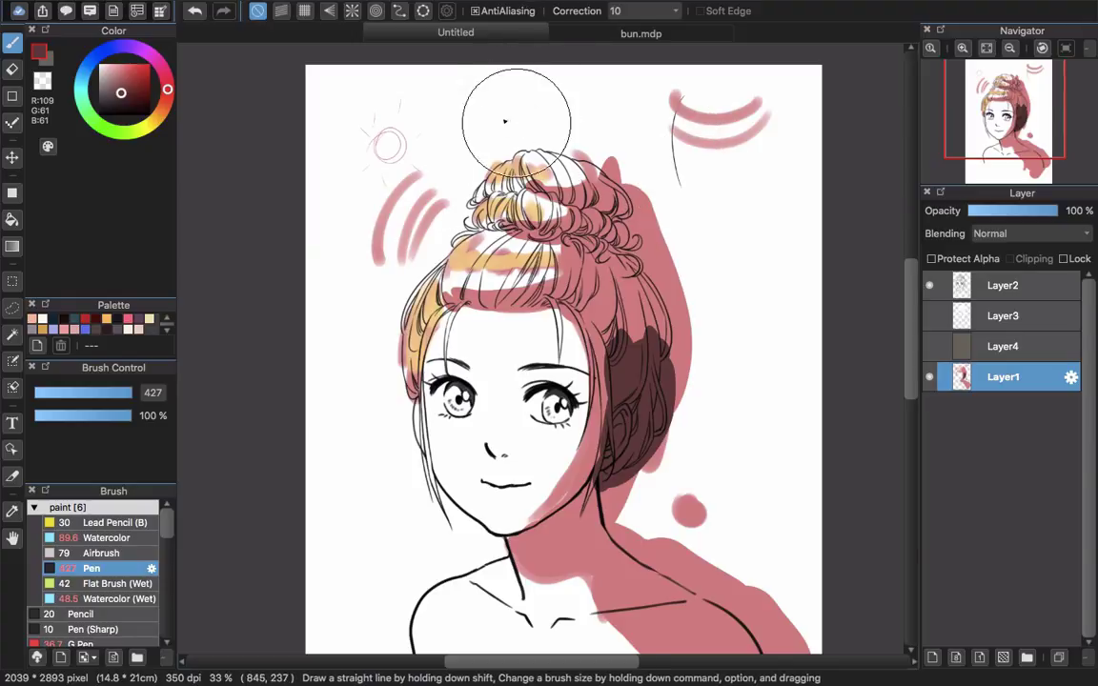
Sample the orange hair highlight and paint a band between the two curved pink guide strokes at brush size 88.
{"action": "right_click", "coordinate": [484, 256]}
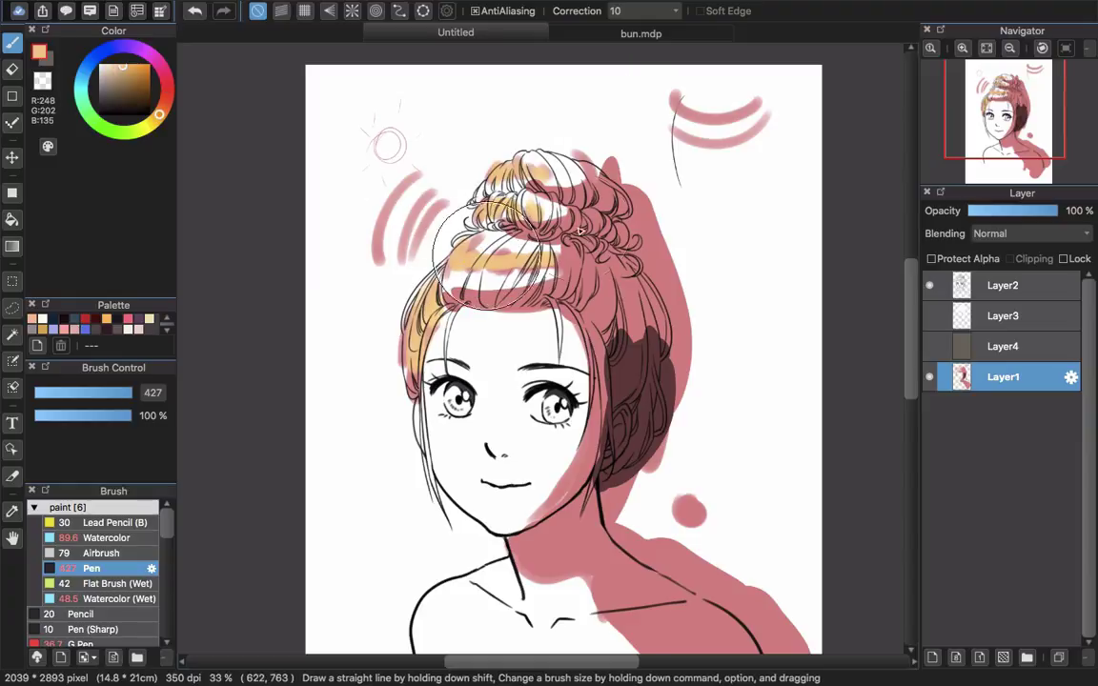
{"action": "left_click", "coordinate": [716, 168]}
{"action": "left_click_drag", "start_coordinate": [636, 167], "coordinate": [617, 153]}
{"action": "key", "text": "super+z"}
{"action": "mouse_move", "coordinate": [759, 179]}
{"action": "left_mouse_down"}
{"action": "mouse_move", "coordinate": [619, 167]}
{"action": "mouse_move", "coordinate": [582, 152]}
{"action": "left_mouse_up"}
{"action": "left_click_drag", "start_coordinate": [668, 114], "coordinate": [765, 109]}
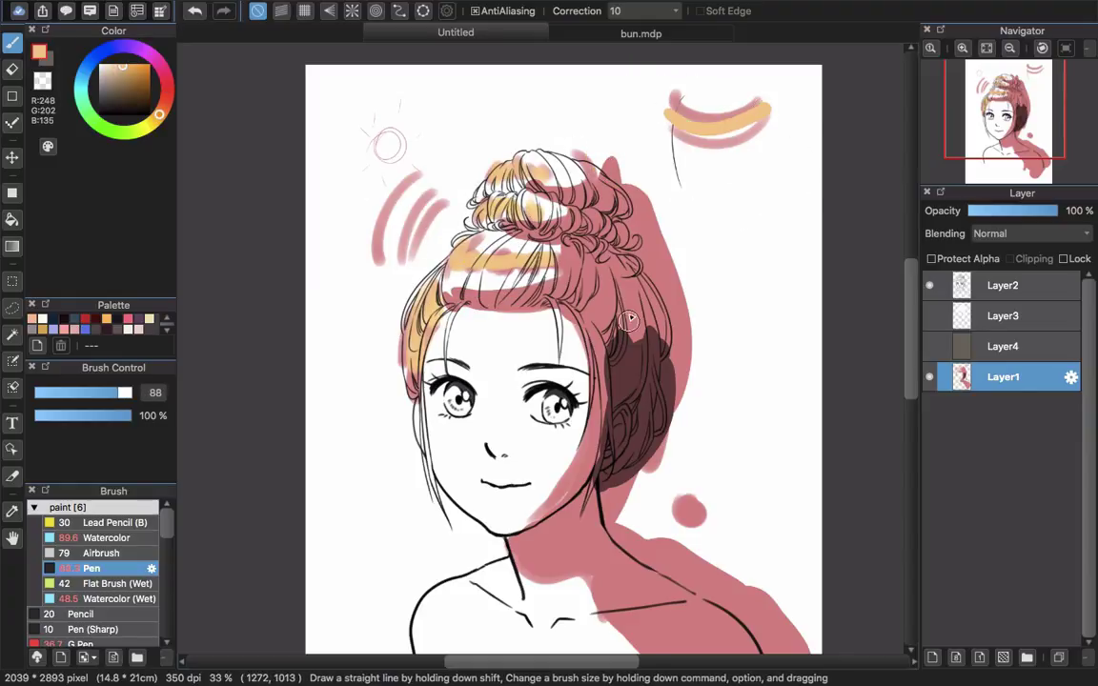
Sketch a small orange dome with a squiggly highlight inside it above the bun.
{"action": "scroll", "coordinate": [548, 219], "scroll_direction": "up", "scroll_amount": 1}
{"action": "scroll", "coordinate": [548, 218], "scroll_direction": "left", "scroll_amount": 1}
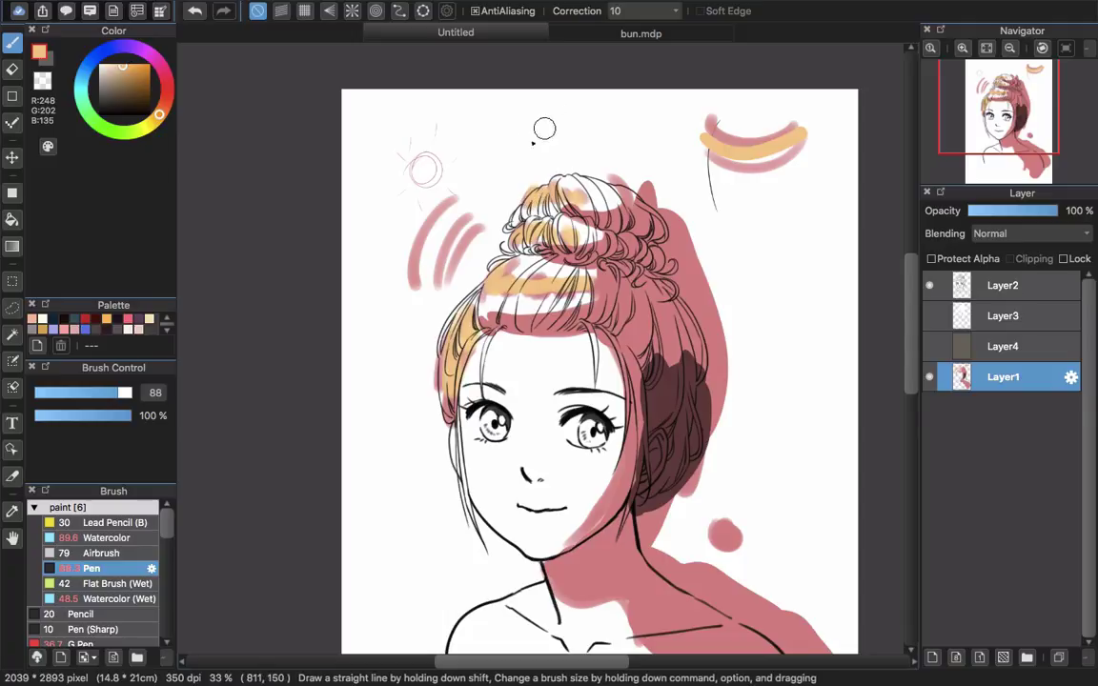
{"action": "mouse_move", "coordinate": [524, 116]}
{"action": "left_mouse_down"}
{"action": "mouse_move", "coordinate": [572, 122]}
{"action": "mouse_move", "coordinate": [553, 144]}
{"action": "mouse_move", "coordinate": [578, 147]}
{"action": "mouse_move", "coordinate": [573, 158]}
{"action": "left_mouse_up"}
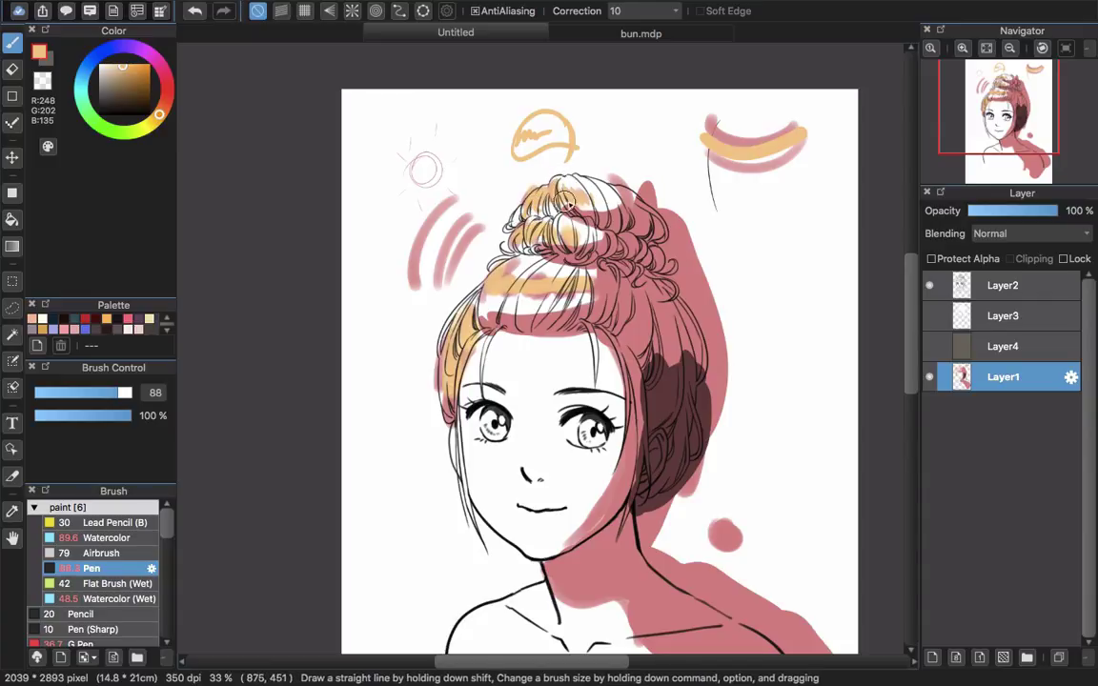
Erase the old orange and pink from the lit side of the hair and paint an orange highlight band across the bun's top.
{"action": "key", "text": "e"}
{"action": "mouse_move", "coordinate": [555, 188]}
{"action": "left_mouse_down"}
{"action": "mouse_move", "coordinate": [539, 204]}
{"action": "mouse_move", "coordinate": [597, 192]}
{"action": "left_mouse_up"}
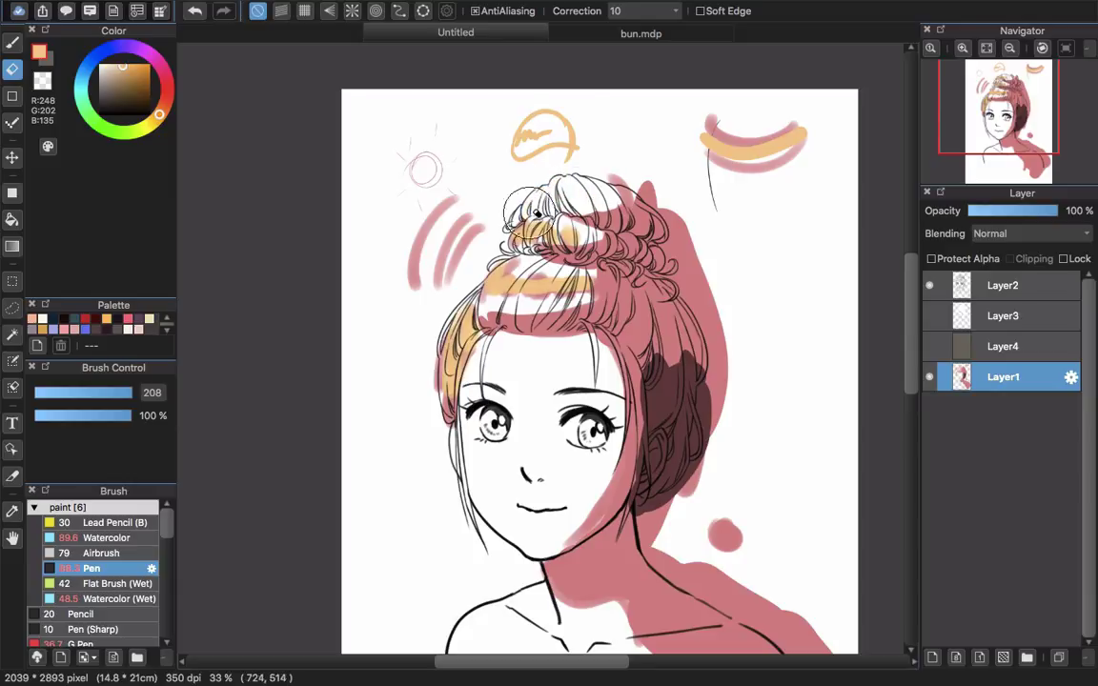
{"action": "key", "text": "b"}
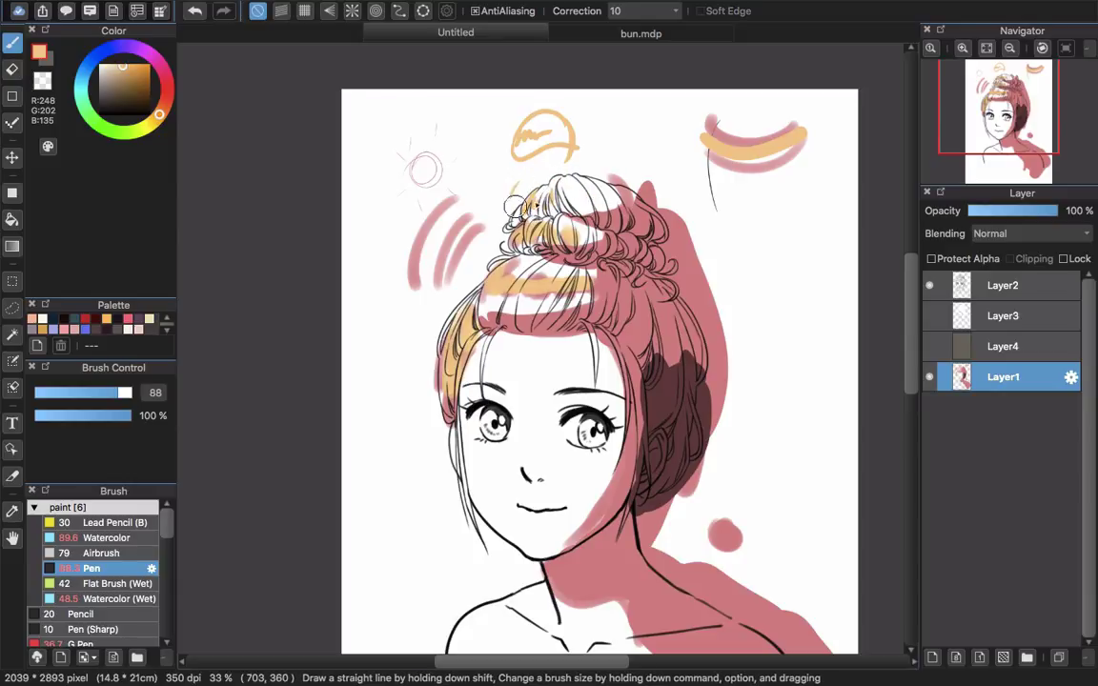
{"action": "key", "text": "super+z"}
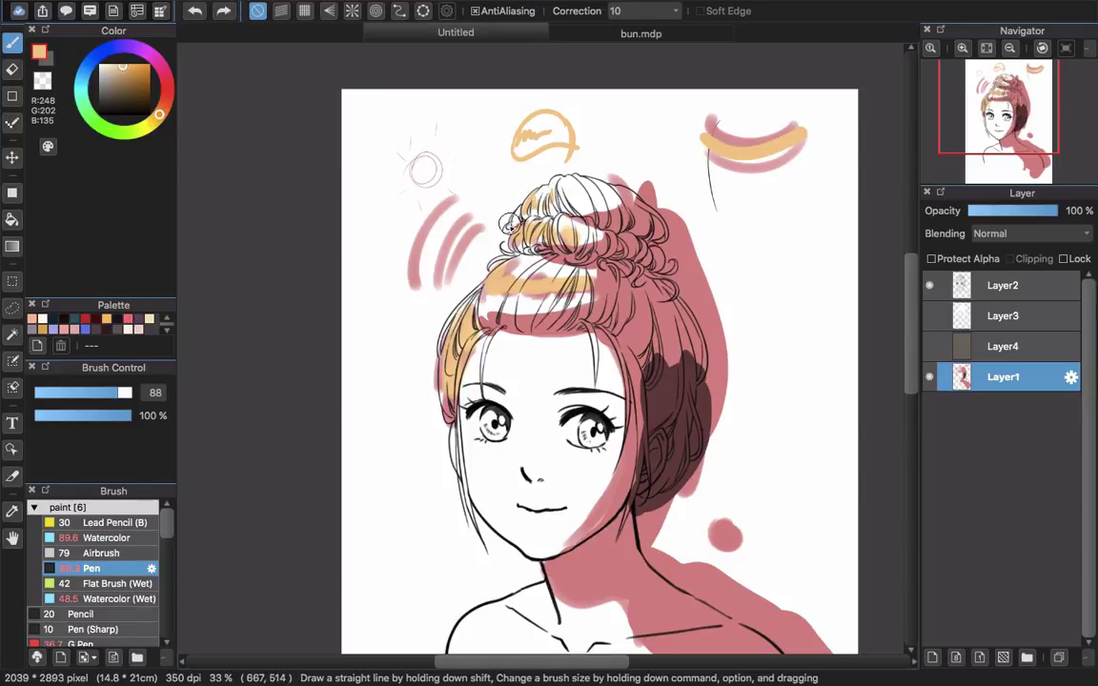
{"action": "mouse_move", "coordinate": [548, 180]}
{"action": "left_mouse_down"}
{"action": "mouse_move", "coordinate": [522, 195]}
{"action": "mouse_move", "coordinate": [568, 198]}
{"action": "mouse_move", "coordinate": [533, 231]}
{"action": "left_mouse_up"}
{"action": "key", "text": "e"}
{"action": "mouse_move", "coordinate": [504, 255]}
{"action": "left_mouse_down"}
{"action": "mouse_move", "coordinate": [593, 187]}
{"action": "mouse_move", "coordinate": [519, 218]}
{"action": "left_mouse_up"}
{"action": "mouse_move", "coordinate": [555, 195]}
{"action": "left_mouse_down"}
{"action": "mouse_move", "coordinate": [551, 259]}
{"action": "mouse_move", "coordinate": [520, 305]}
{"action": "mouse_move", "coordinate": [461, 326]}
{"action": "mouse_move", "coordinate": [444, 357]}
{"action": "mouse_move", "coordinate": [442, 441]}
{"action": "mouse_move", "coordinate": [567, 275]}
{"action": "mouse_move", "coordinate": [582, 284]}
{"action": "mouse_move", "coordinate": [599, 180]}
{"action": "mouse_move", "coordinate": [551, 251]}
{"action": "mouse_move", "coordinate": [603, 203]}
{"action": "left_mouse_up"}
{"action": "key", "text": "b"}
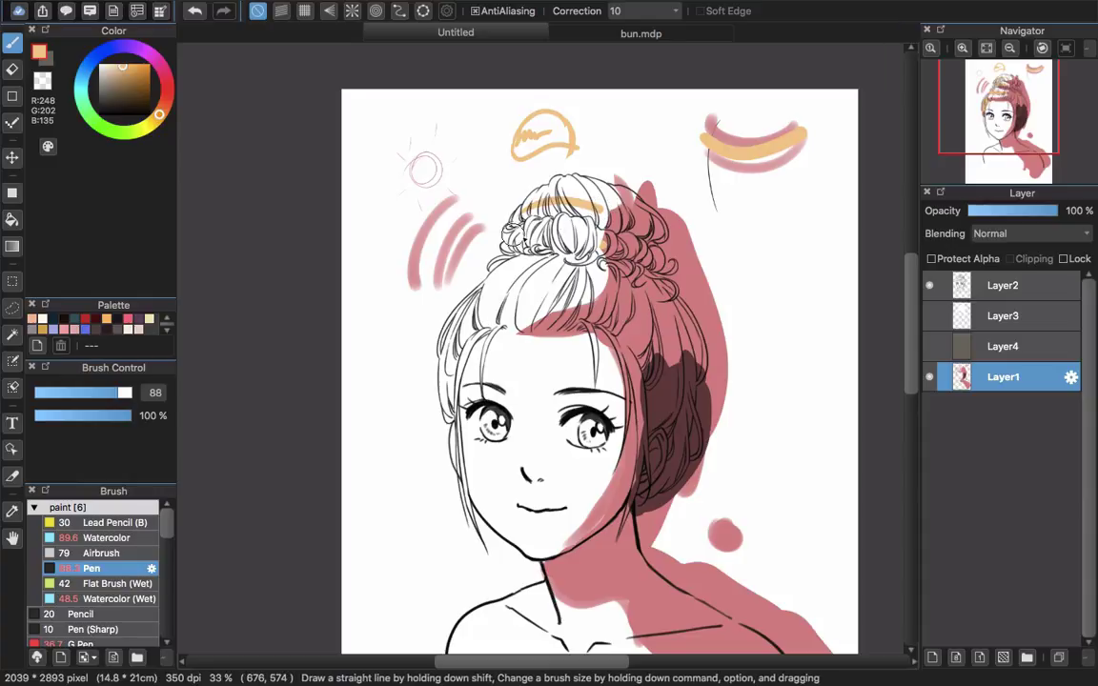
Paint orange highlight bands across the lower bun and the lit front section of the hair.
{"action": "left_click_drag", "start_coordinate": [503, 234], "coordinate": [603, 238]}
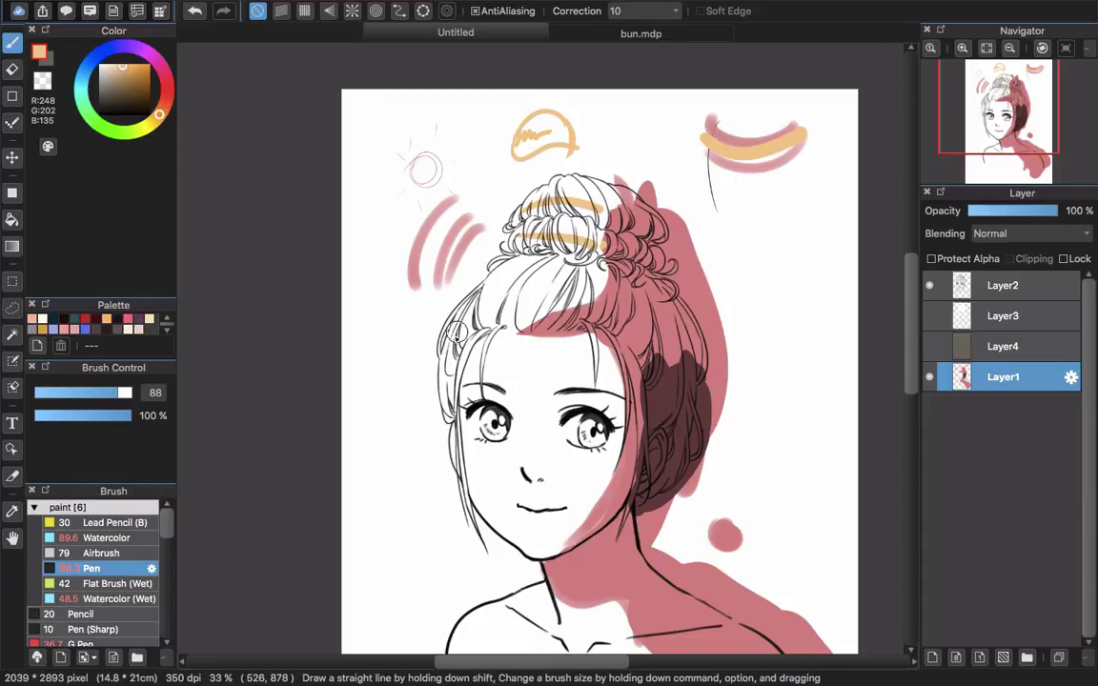
{"action": "key", "text": "super+z"}
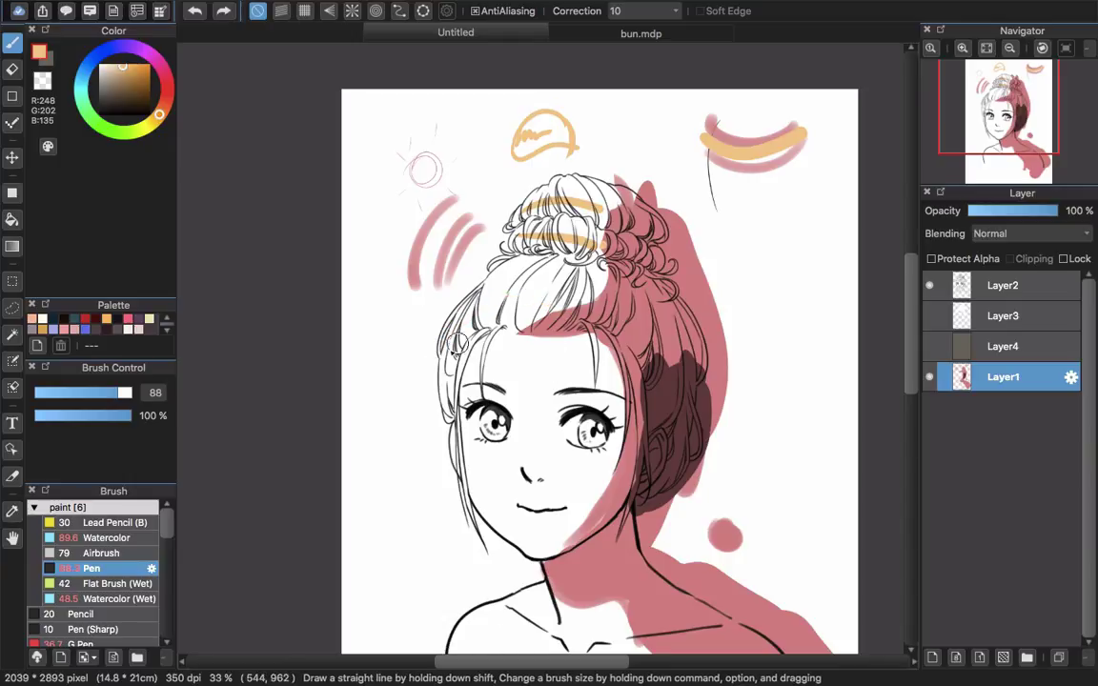
{"action": "key", "text": "super+y"}
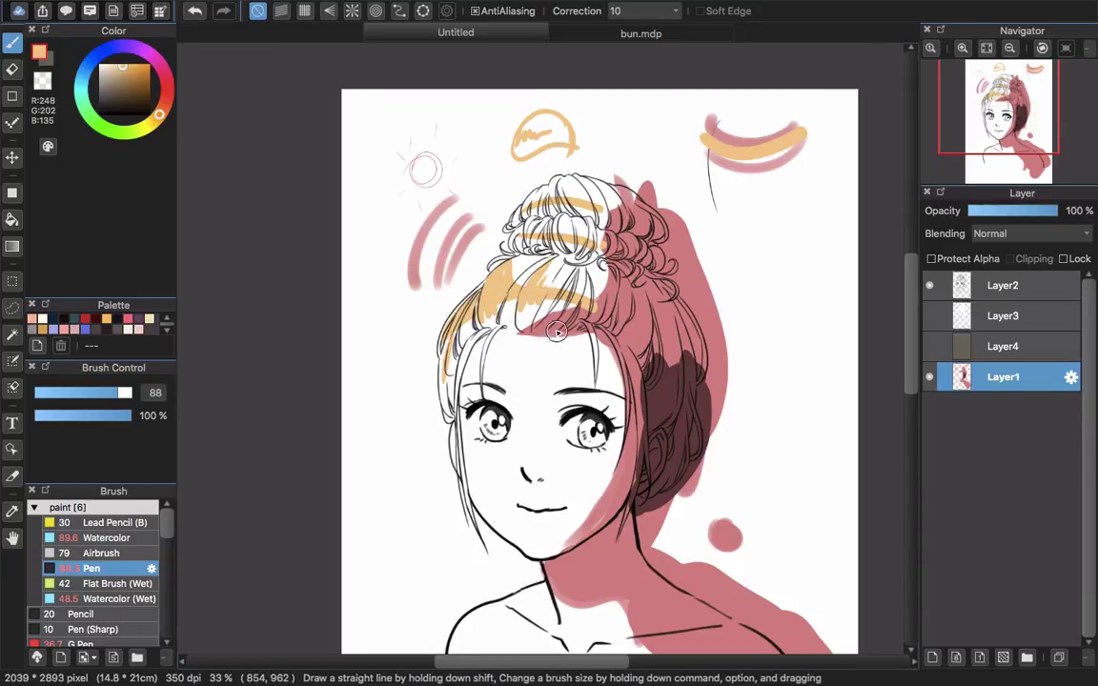
Hide Layer1, then show the solid gray-brown Layer4 and make it the active layer.
{"action": "scroll", "coordinate": [557, 331], "scroll_direction": "down", "scroll_amount": 1}
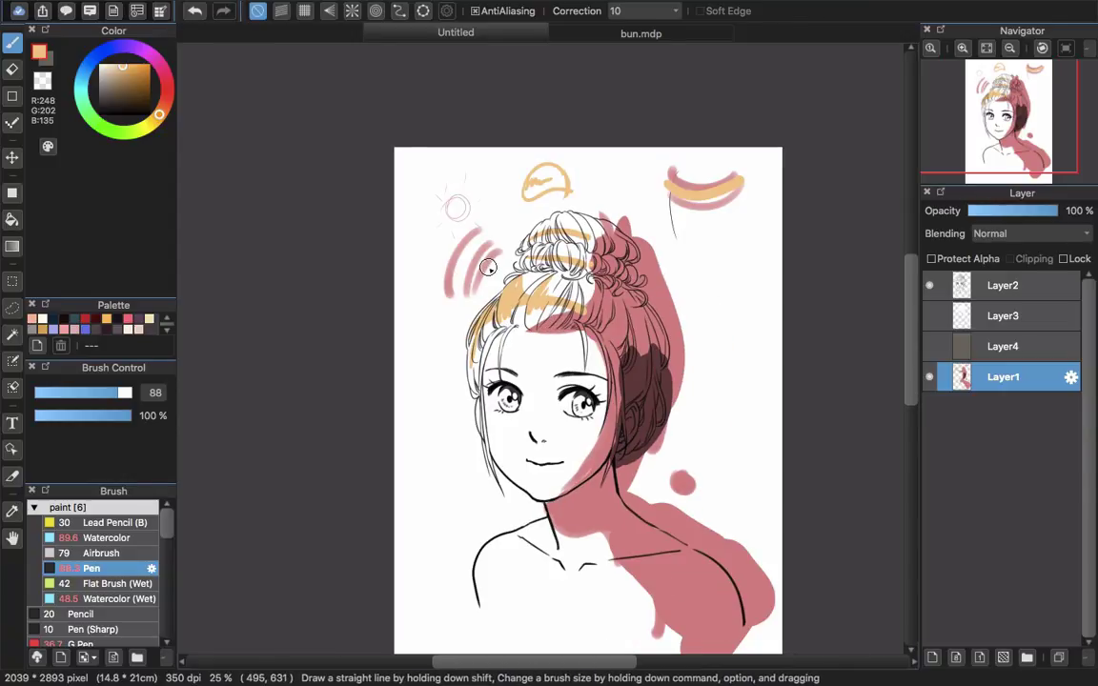
{"action": "left_click", "coordinate": [931, 378]}
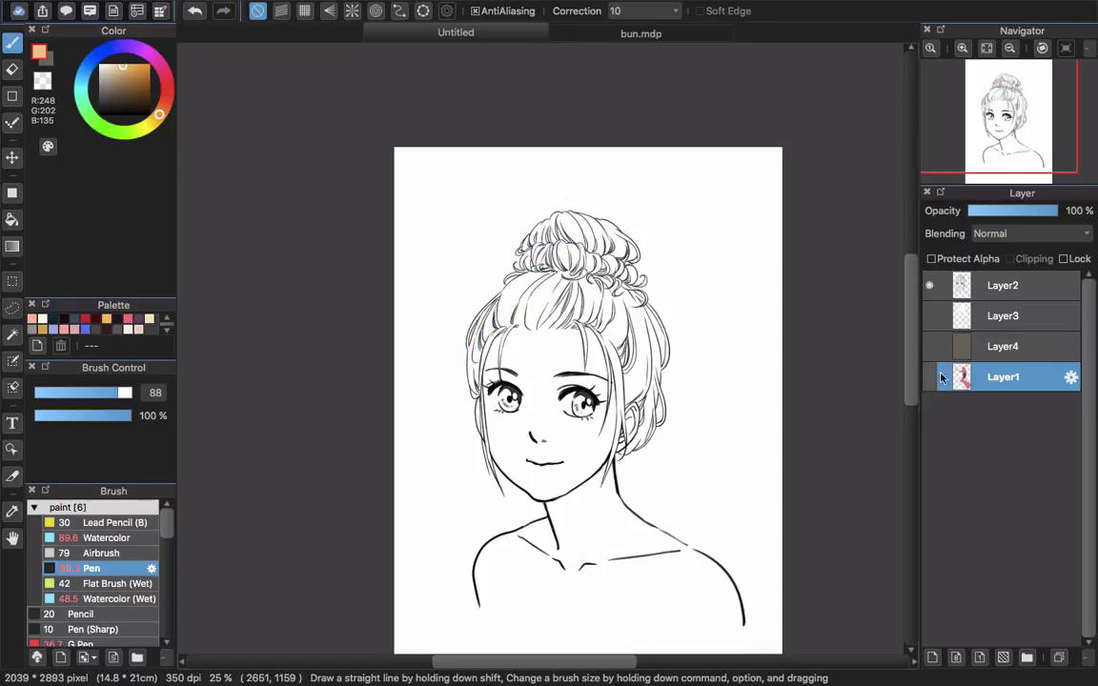
{"action": "left_click", "coordinate": [930, 347]}
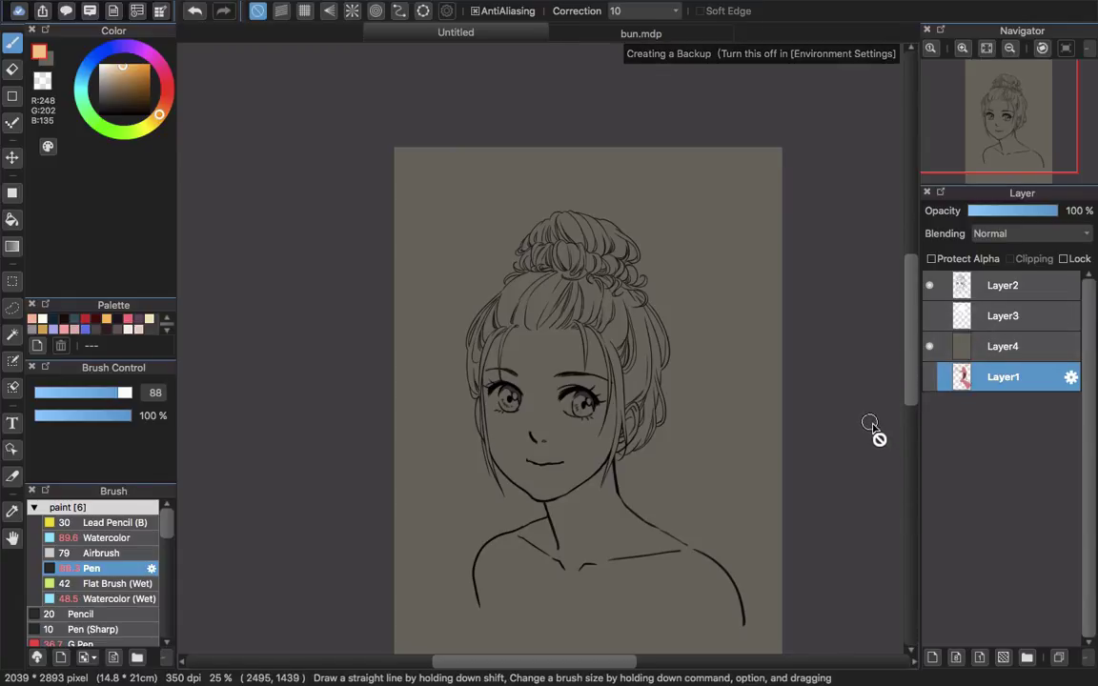
{"action": "left_click", "coordinate": [991, 348]}
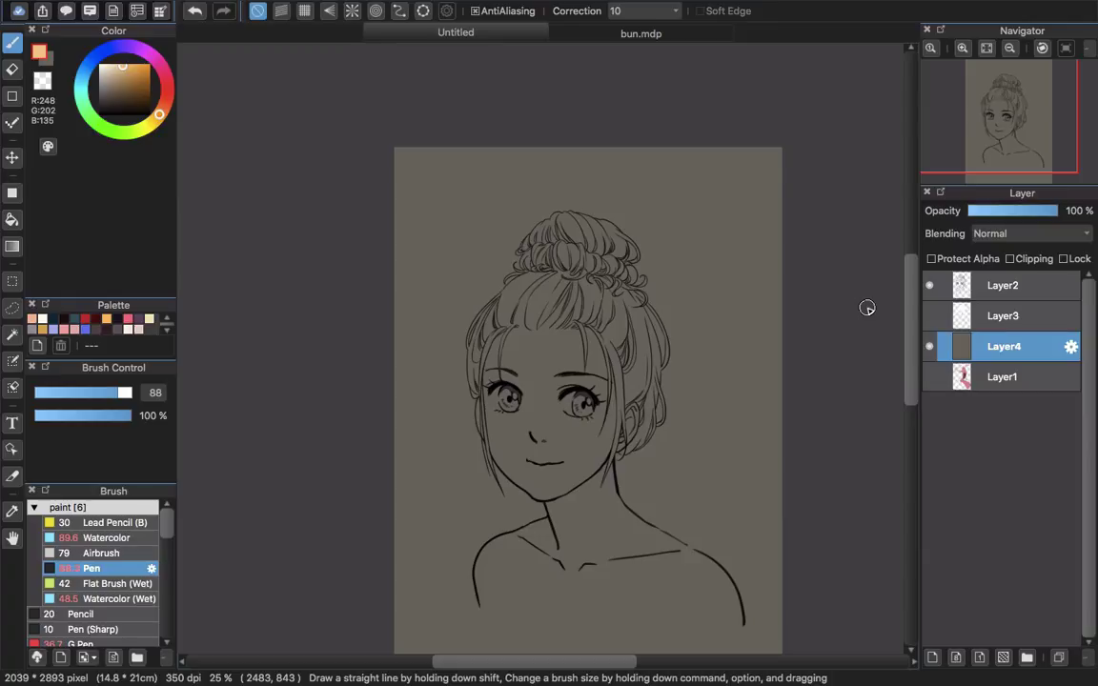
Show Layer3 and delete its entire white hair fill.
{"action": "left_click", "coordinate": [929, 315]}
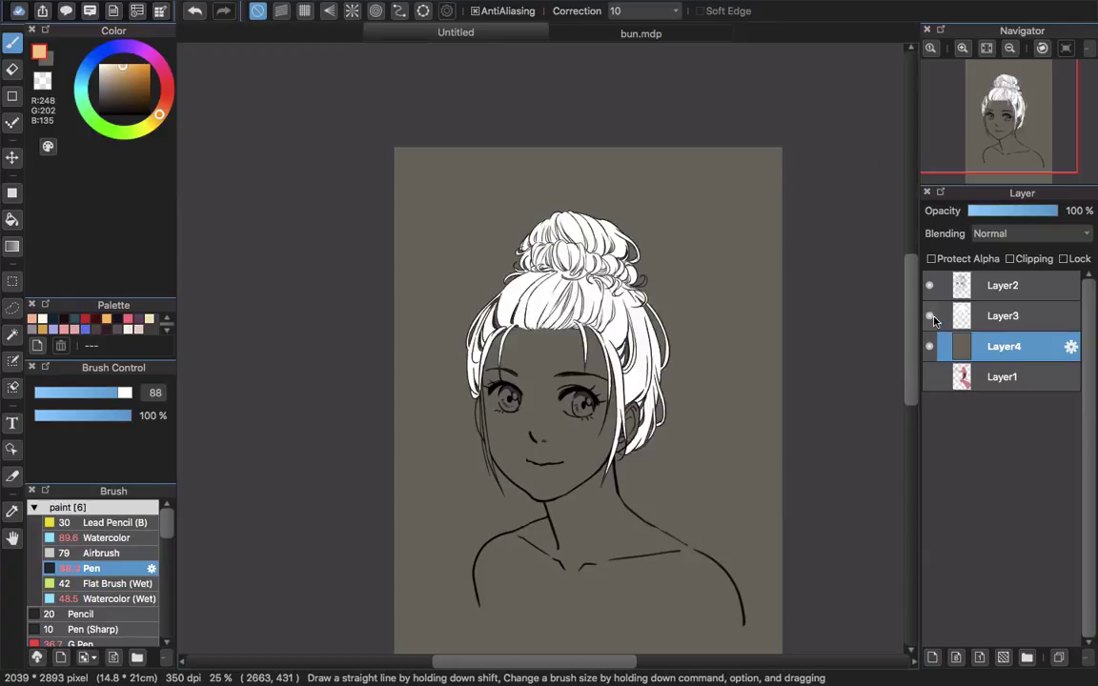
{"action": "left_click", "coordinate": [953, 316]}
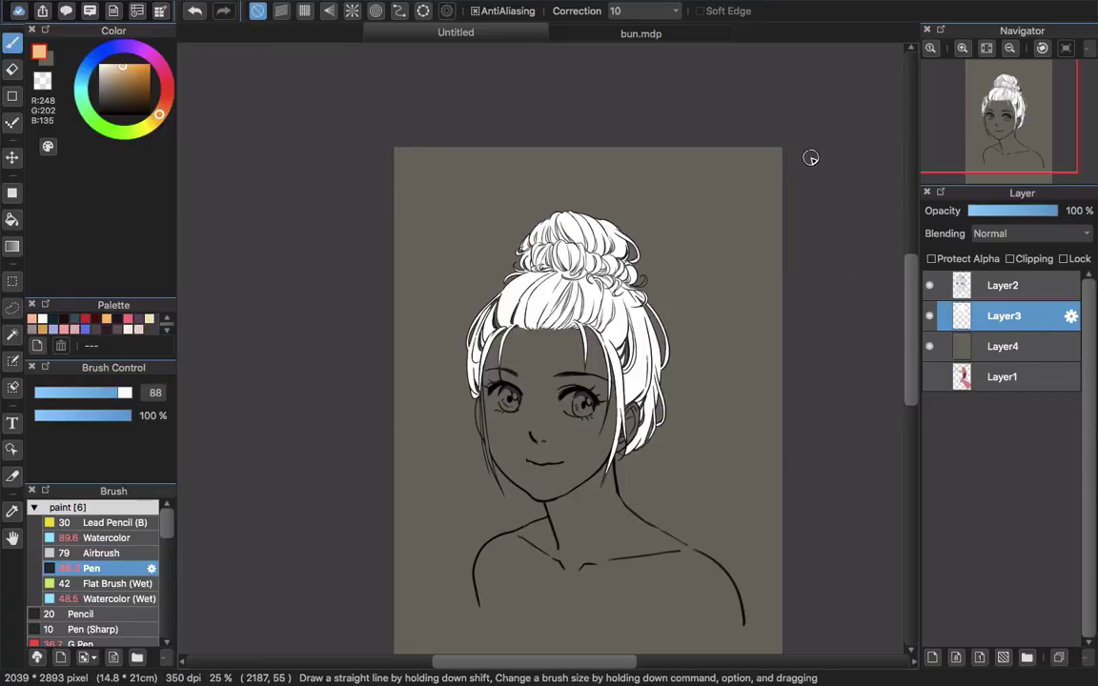
{"action": "key", "text": "super+a"}
{"action": "key", "text": "Delete"}
{"action": "key", "text": "super+d"}
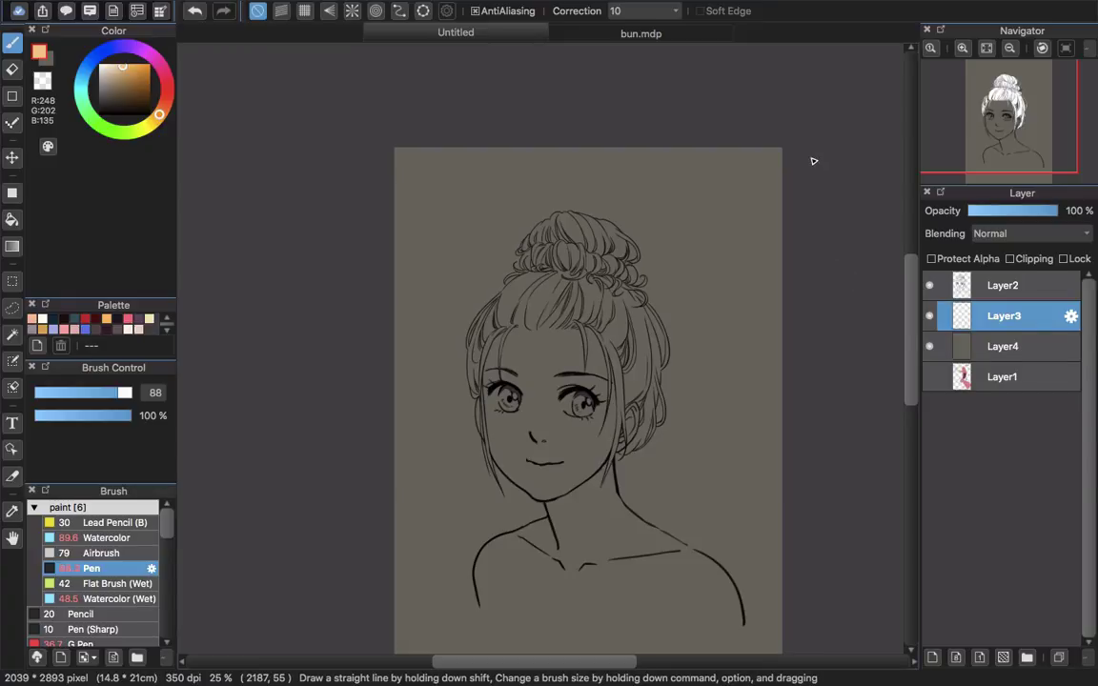
Select the canvas around the head with the Magic Wand and add the gaps behind the loose strands at the back of the hair.
{"action": "key", "text": "w"}
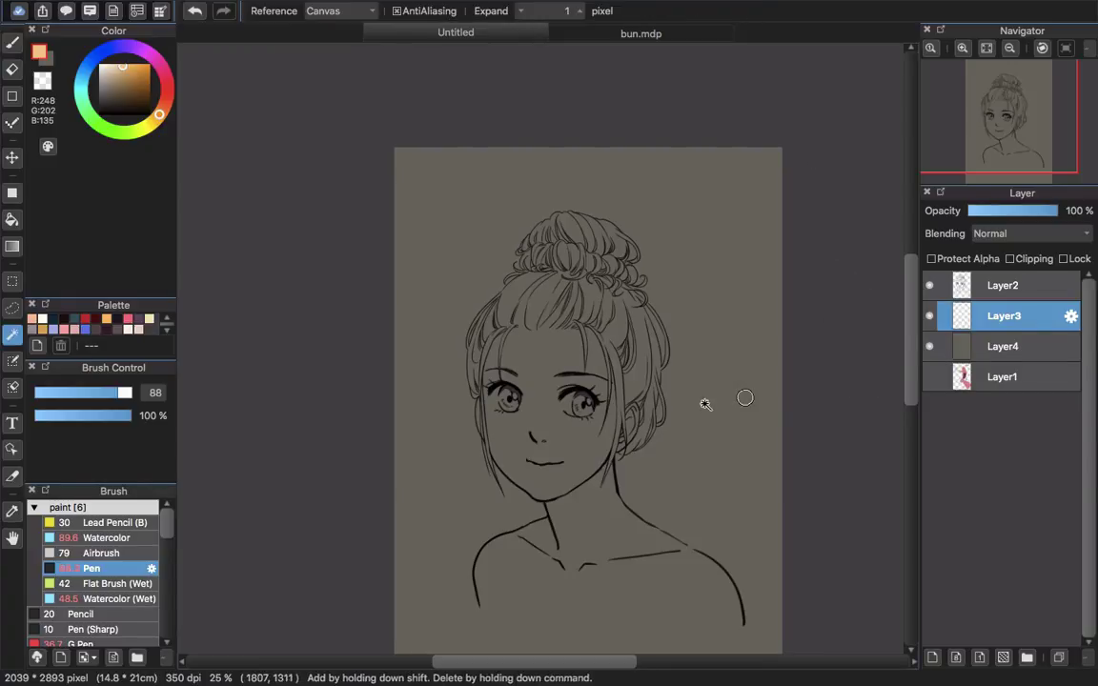
{"action": "left_click", "coordinate": [700, 353]}
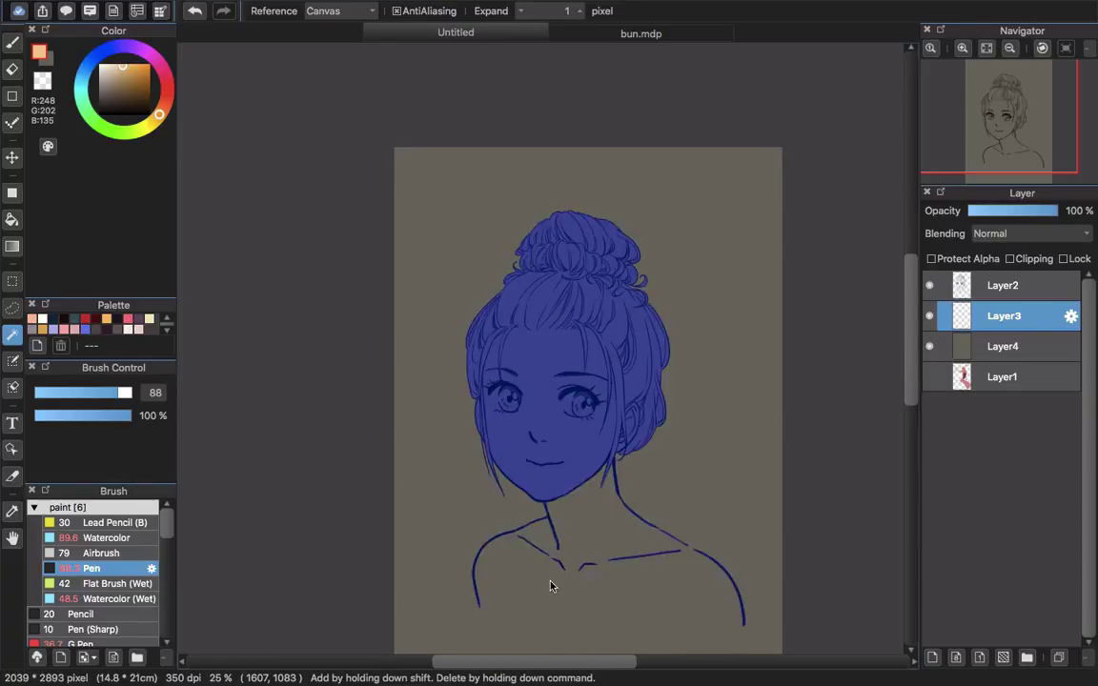
{"action": "scroll", "coordinate": [566, 348], "scroll_direction": "up", "scroll_amount": 3}
{"action": "scroll", "coordinate": [564, 357], "scroll_direction": "right", "scroll_amount": 3}
{"action": "scroll", "coordinate": [564, 357], "scroll_direction": "down", "scroll_amount": 1}
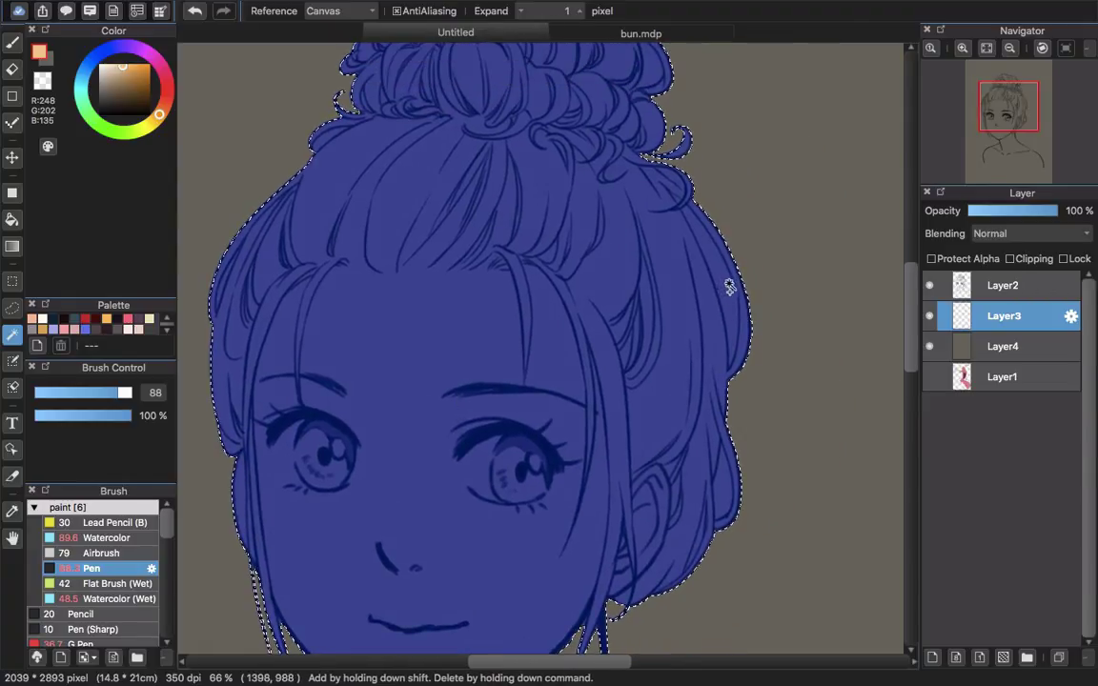
{"action": "left_click_drag", "start_coordinate": [703, 452], "coordinate": [699, 294]}
{"action": "left_click", "coordinate": [686, 280]}
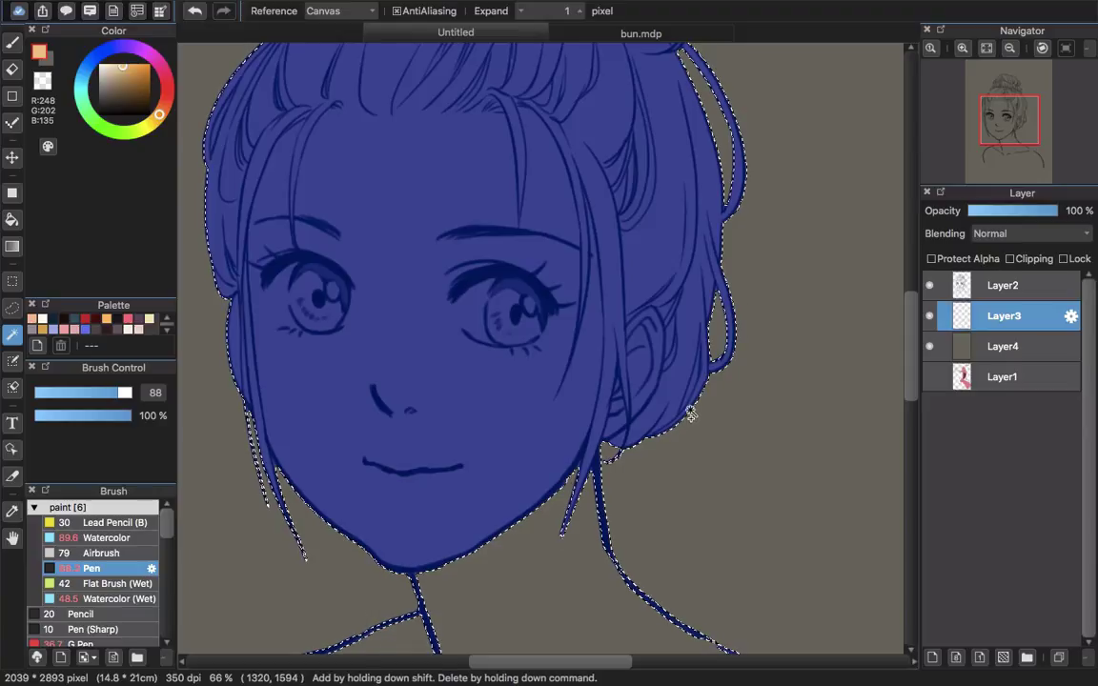
{"action": "left_click_drag", "start_coordinate": [673, 419], "coordinate": [697, 388]}
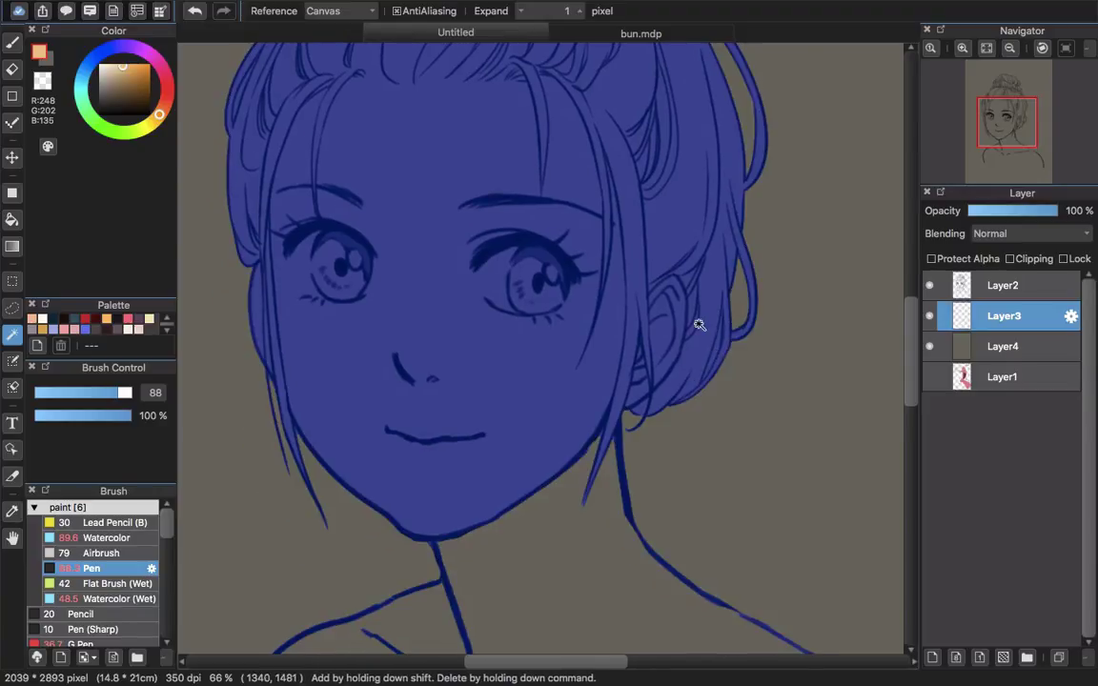
Add the narrow gap in the hair's left edge and the gap inside the bun's right-hand loop to the selection.
{"action": "scroll", "coordinate": [699, 325], "scroll_direction": "up", "scroll_amount": 8}
{"action": "scroll", "coordinate": [698, 325], "scroll_direction": "left", "scroll_amount": 8}
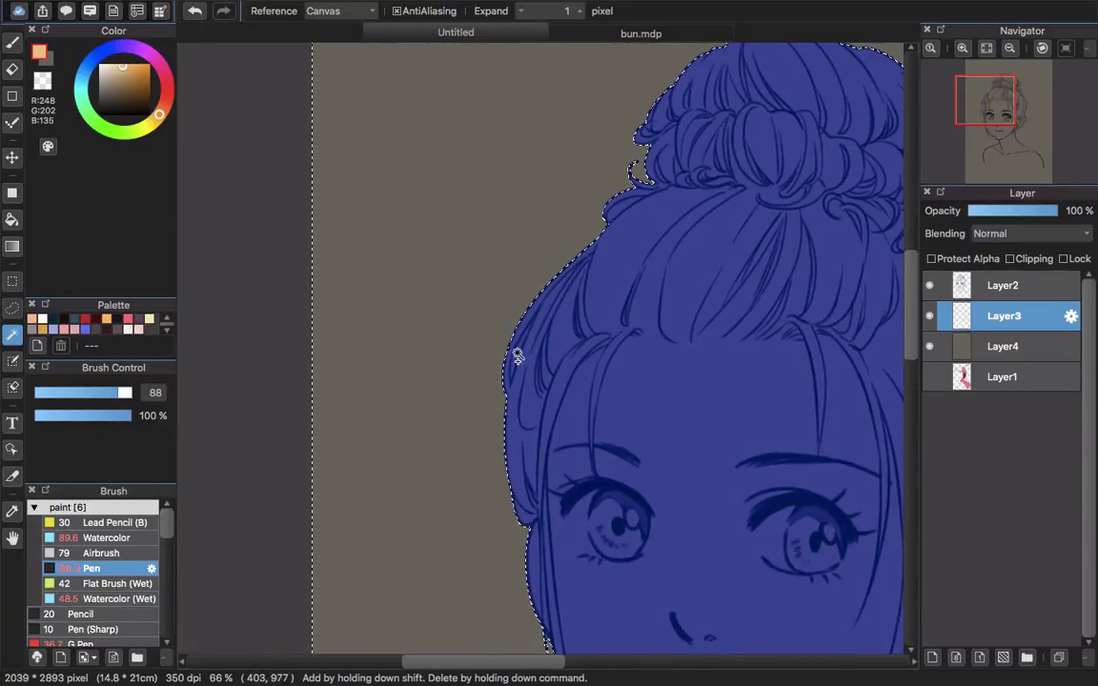
{"action": "scroll", "coordinate": [618, 308], "scroll_direction": "up", "scroll_amount": 3}
{"action": "scroll", "coordinate": [617, 309], "scroll_direction": "right", "scroll_amount": 7}
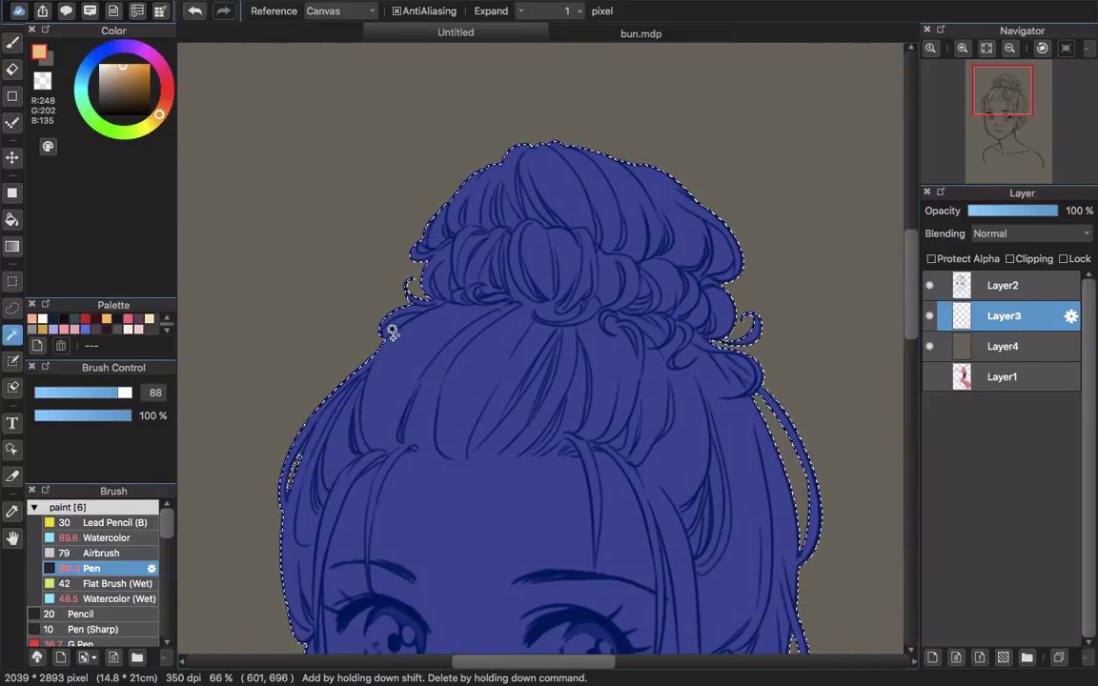
{"action": "left_click", "coordinate": [745, 370], "text": "super"}
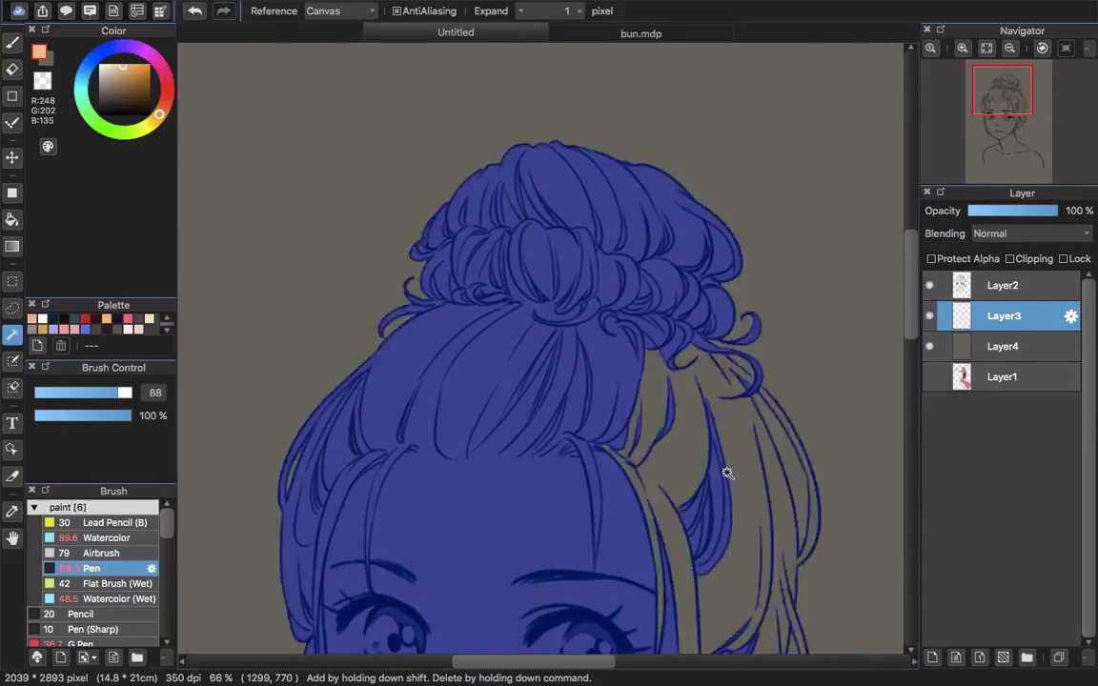
{"action": "key", "text": "super+z"}
{"action": "scroll", "coordinate": [725, 429], "scroll_direction": "up", "scroll_amount": 3}
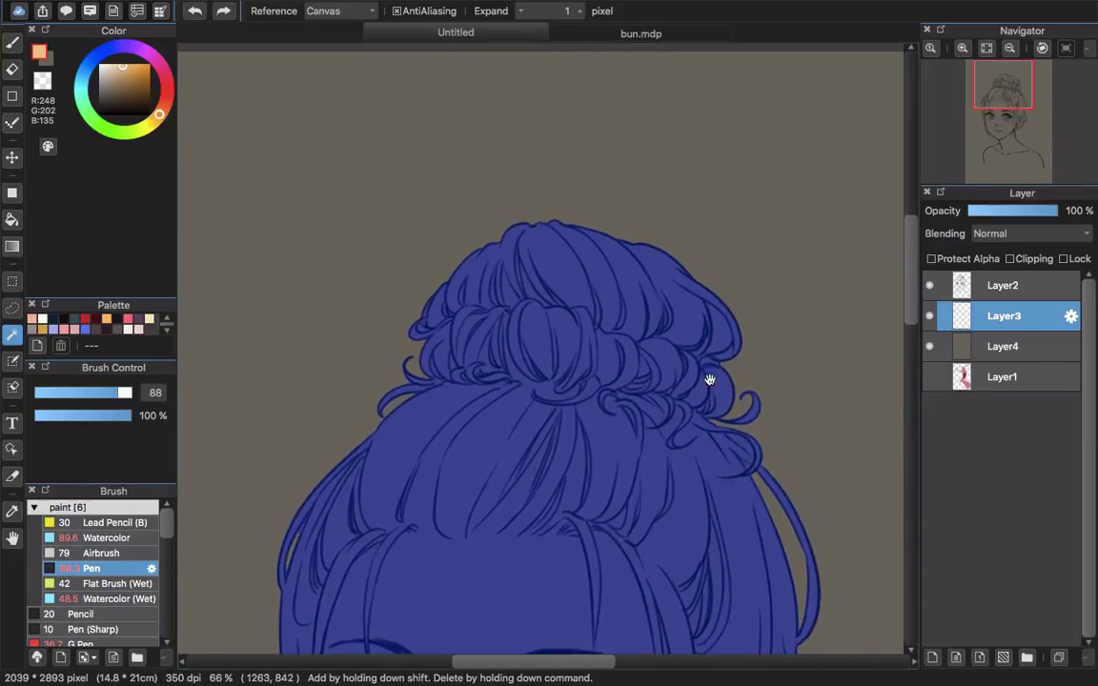
{"action": "key", "text": "super+y"}
{"action": "left_click_drag", "start_coordinate": [608, 517], "coordinate": [681, 541]}
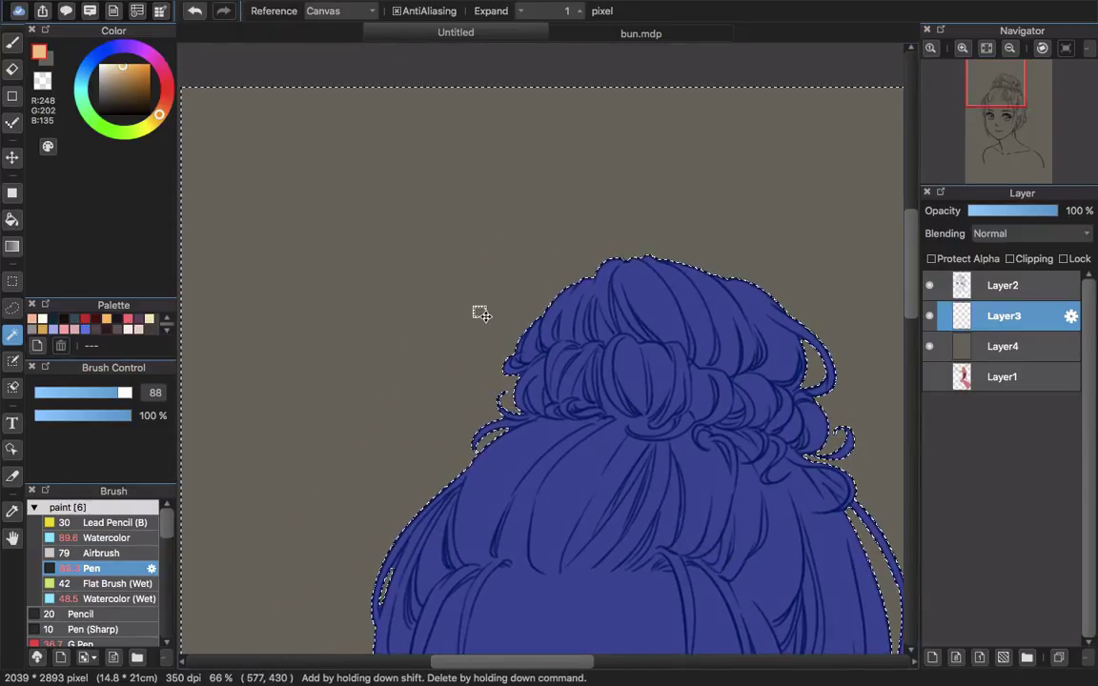
Add the tiny background gaps between the curls at the bun's left edge to the selection.
{"action": "scroll", "coordinate": [496, 328], "scroll_direction": "up", "scroll_amount": 5}
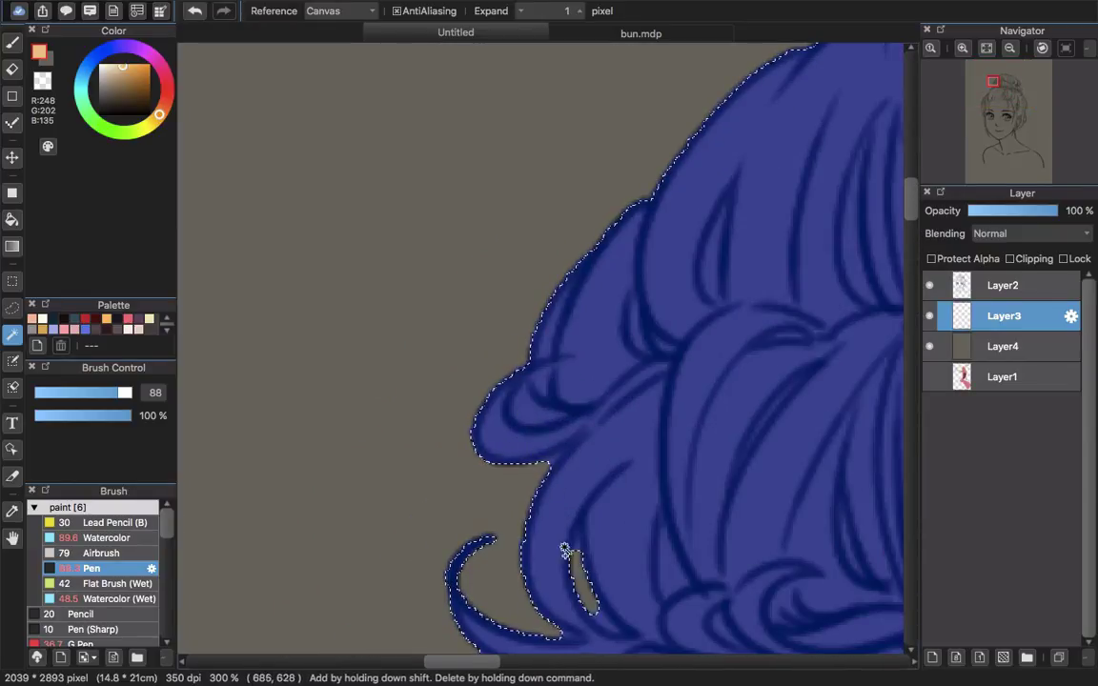
{"action": "left_click", "coordinate": [526, 408], "text": "super"}
{"action": "left_click_drag", "start_coordinate": [700, 452], "coordinate": [514, 310]}
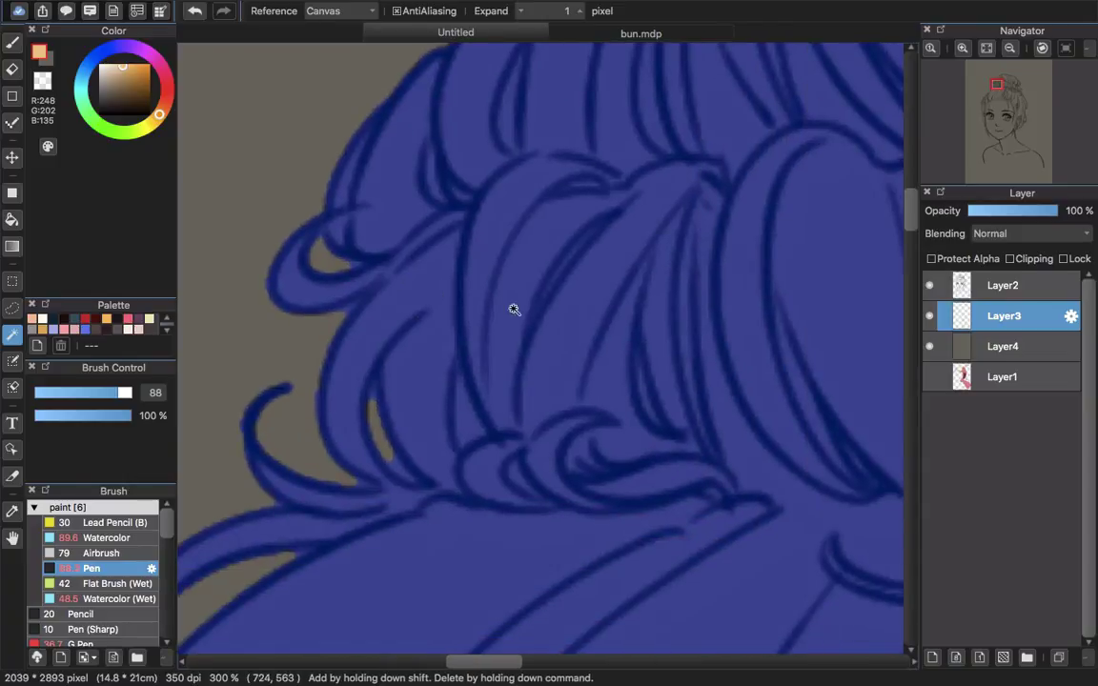
{"action": "scroll", "coordinate": [524, 290], "scroll_direction": "down", "scroll_amount": 6}
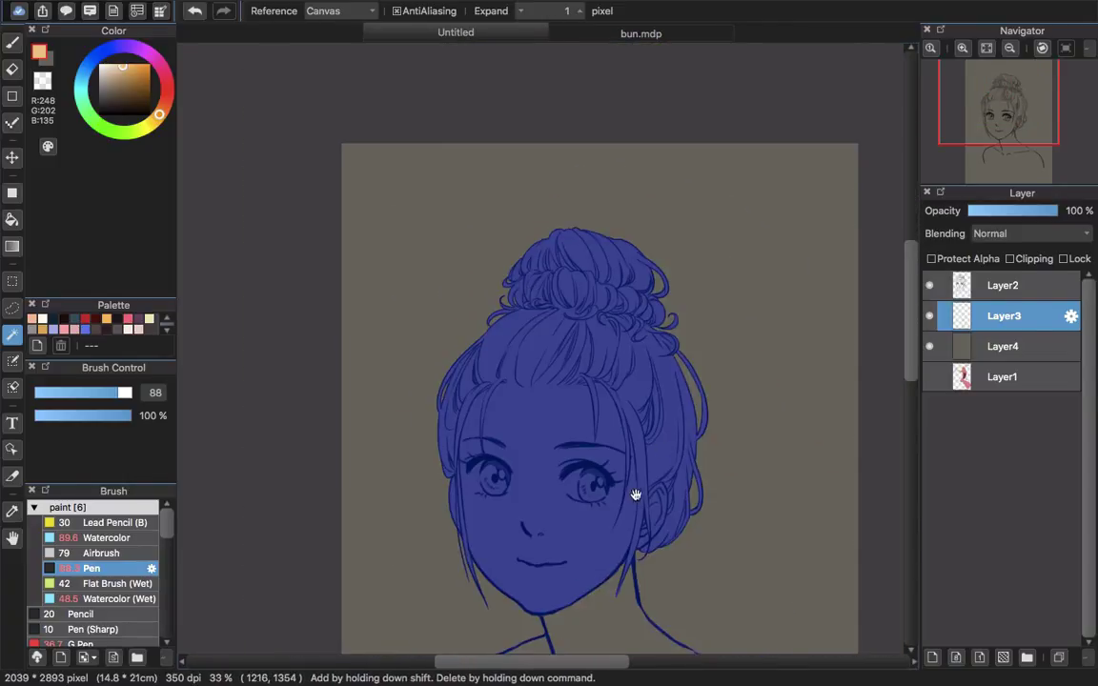
{"action": "left_click_drag", "start_coordinate": [636, 495], "coordinate": [627, 408]}
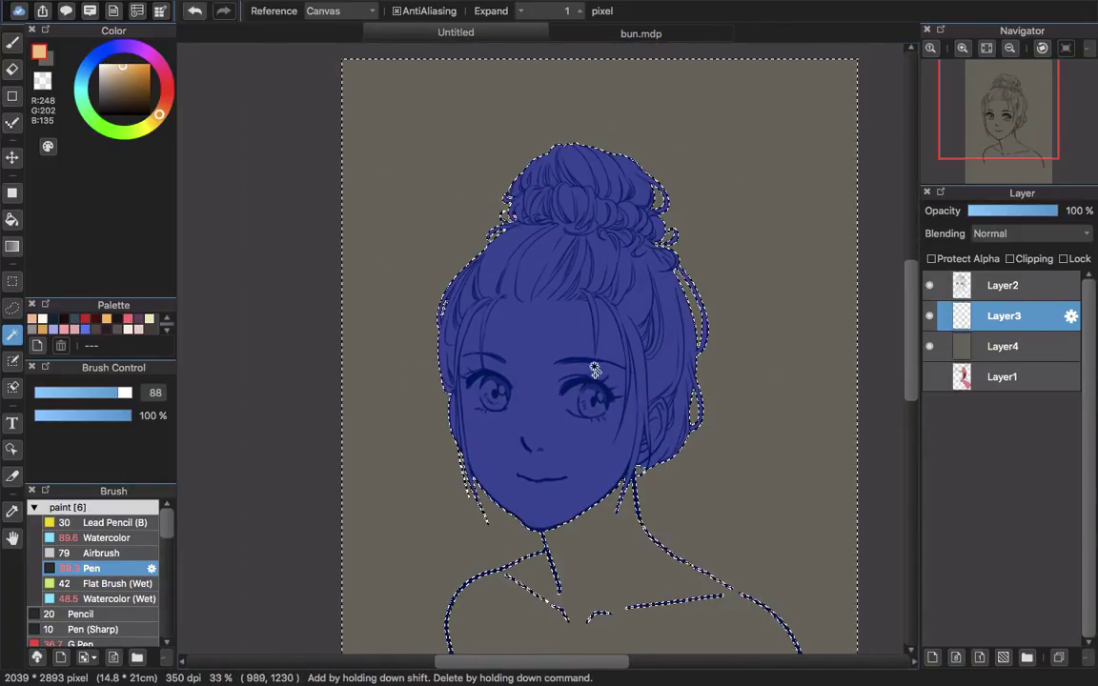
Activate the Select Eraser tool and invert the selection so that it covers the head.
{"action": "left_click", "coordinate": [12, 388]}
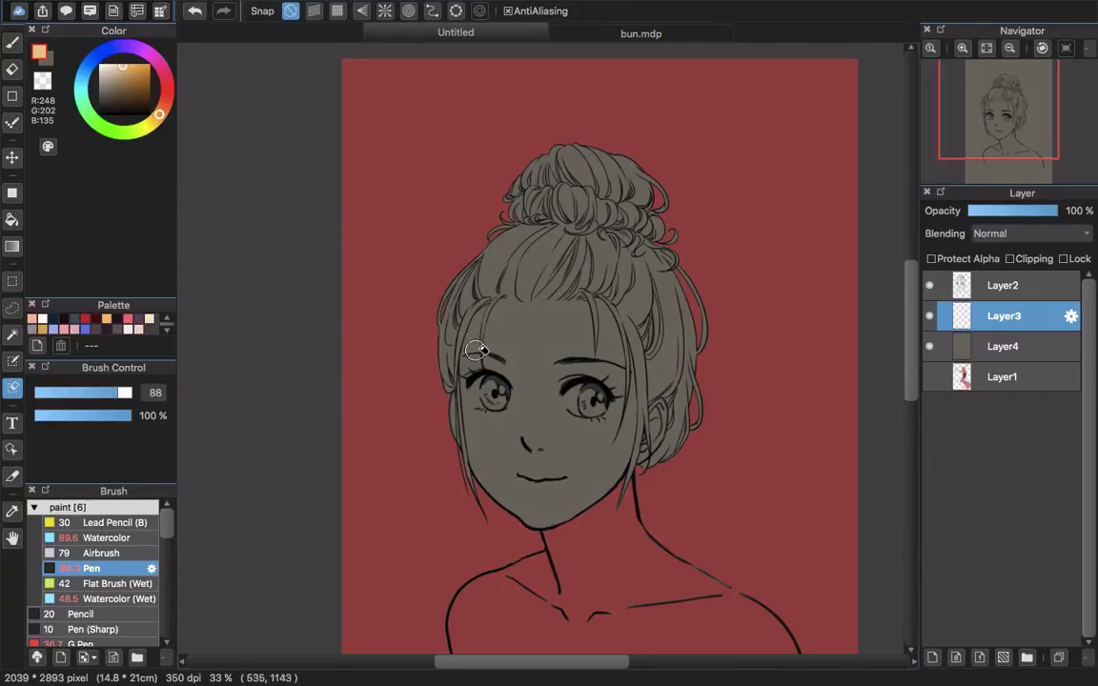
{"action": "scroll", "coordinate": [482, 328], "scroll_direction": "up", "scroll_amount": 3}
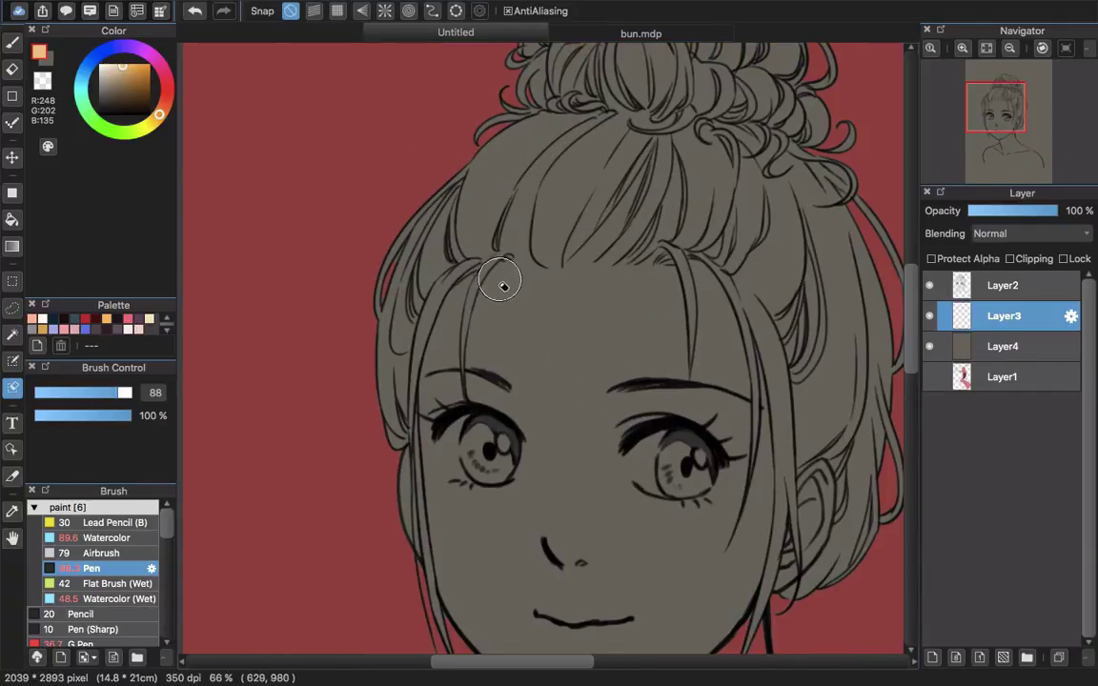
{"action": "scroll", "coordinate": [512, 314], "scroll_direction": "down", "scroll_amount": 5}
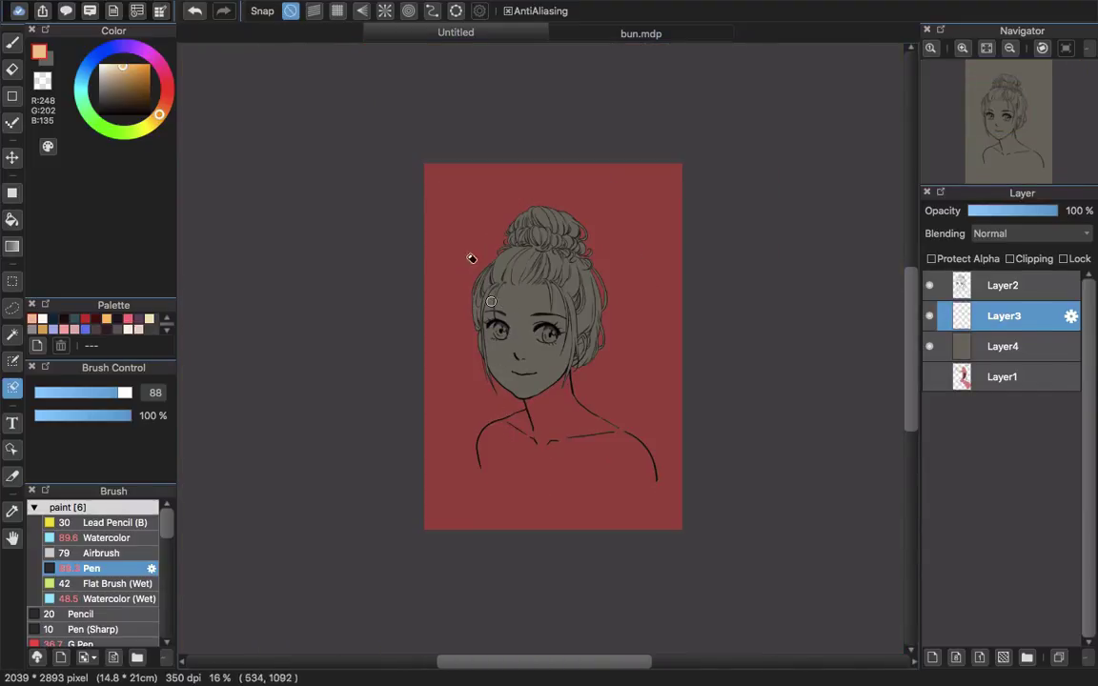
{"action": "left_click", "coordinate": [271, 8]}
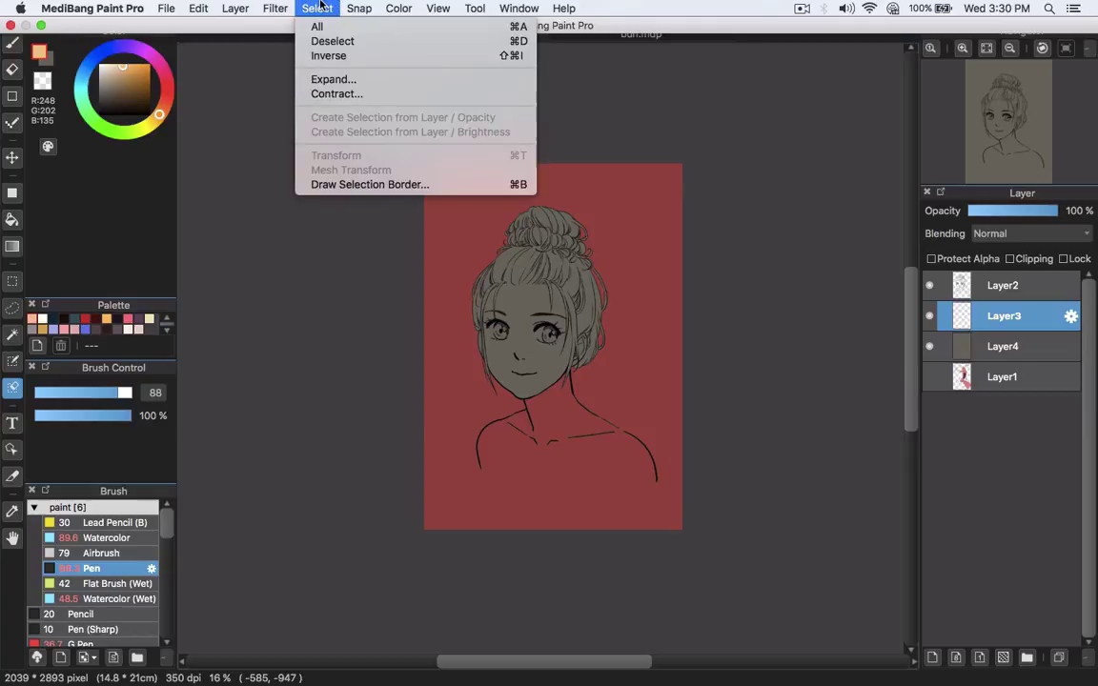
{"action": "left_click", "coordinate": [345, 57]}
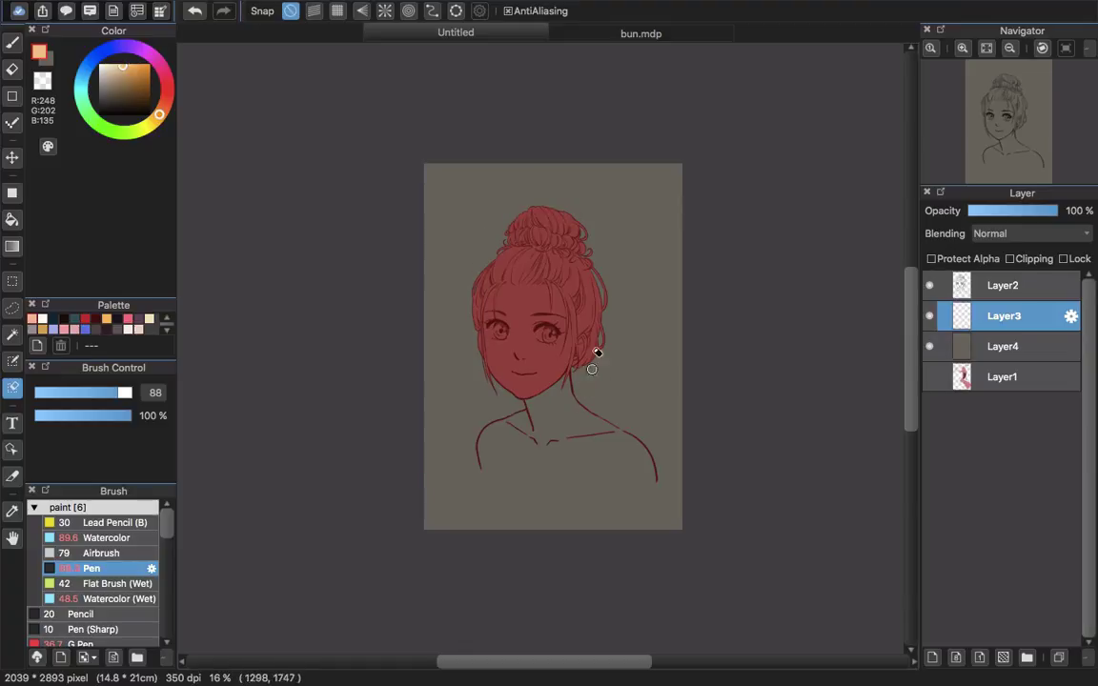
Hide Layer4 and erase the selection along the forehead hairline in short jagged strokes with a size 37 Select Eraser.
{"action": "scroll", "coordinate": [511, 306], "scroll_direction": "up", "scroll_amount": 5}
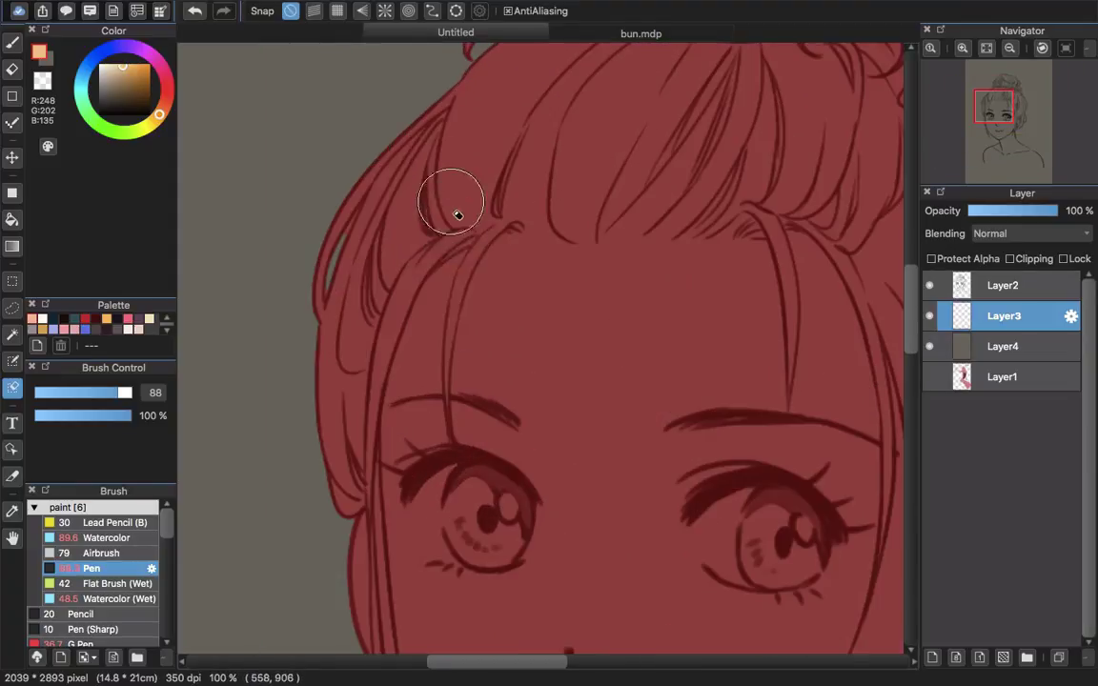
{"action": "key", "text": "bracketleft"}
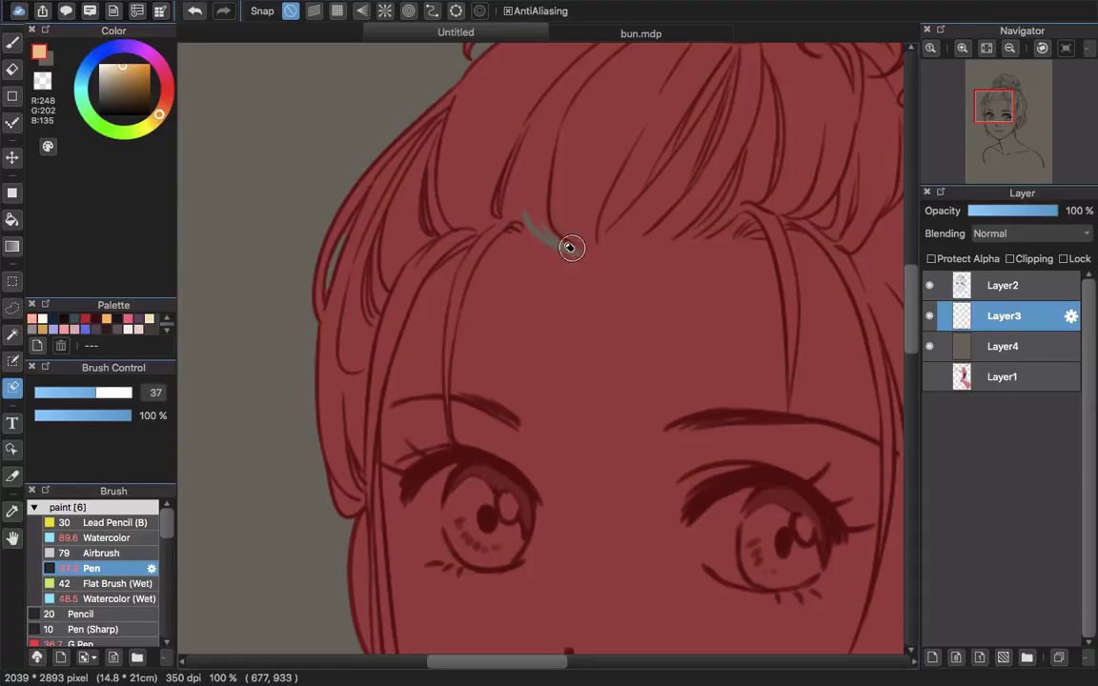
{"action": "left_click", "coordinate": [929, 348]}
{"action": "left_click_drag", "start_coordinate": [610, 287], "coordinate": [571, 340]}
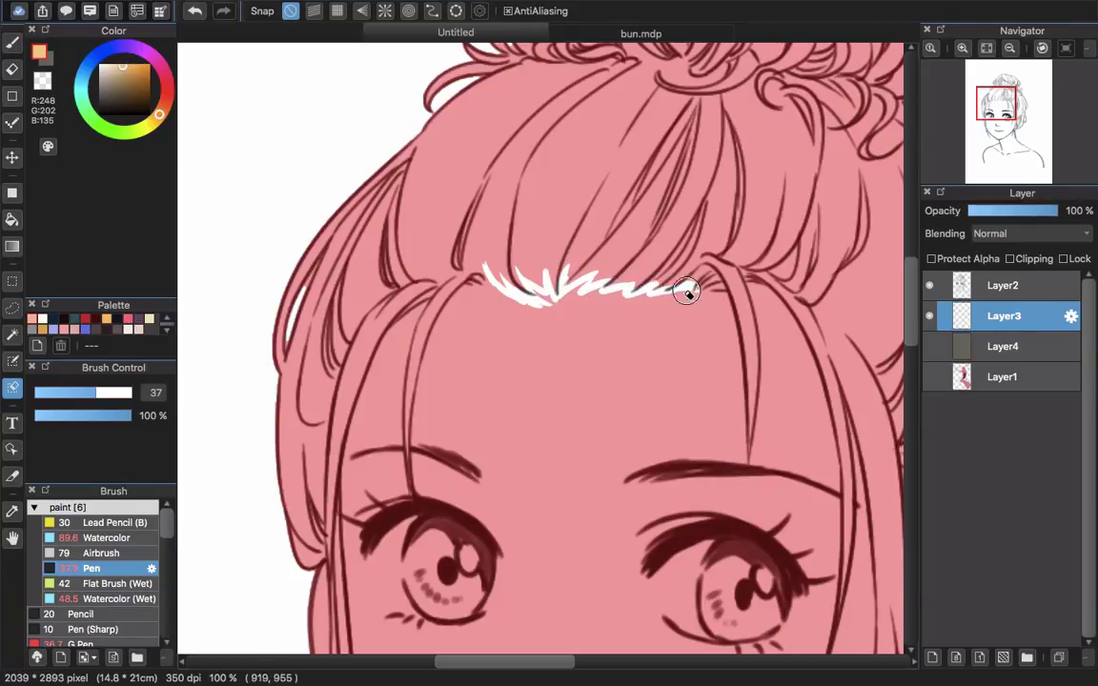
{"action": "left_click_drag", "start_coordinate": [626, 455], "coordinate": [485, 86]}
{"action": "left_click_drag", "start_coordinate": [464, 345], "coordinate": [438, 371]}
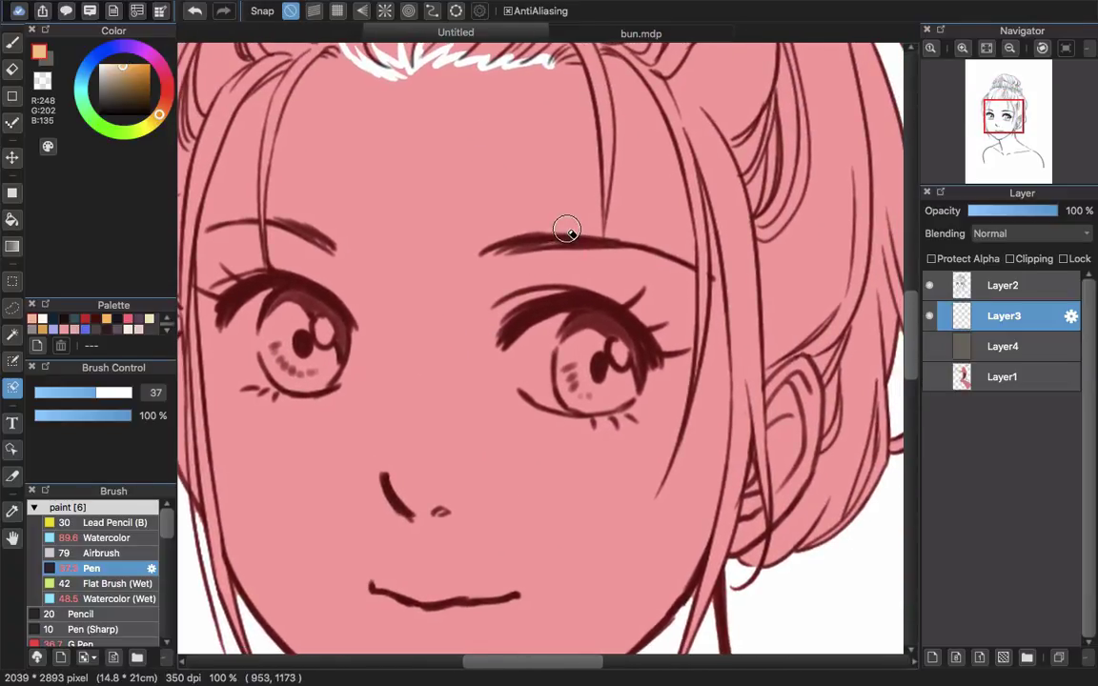
Subtract the forehead, the rest of the face and the ear's skin areas from the selection with the Magic Wand.
{"action": "key", "text": "w"}
{"action": "left_click", "coordinate": [566, 230]}
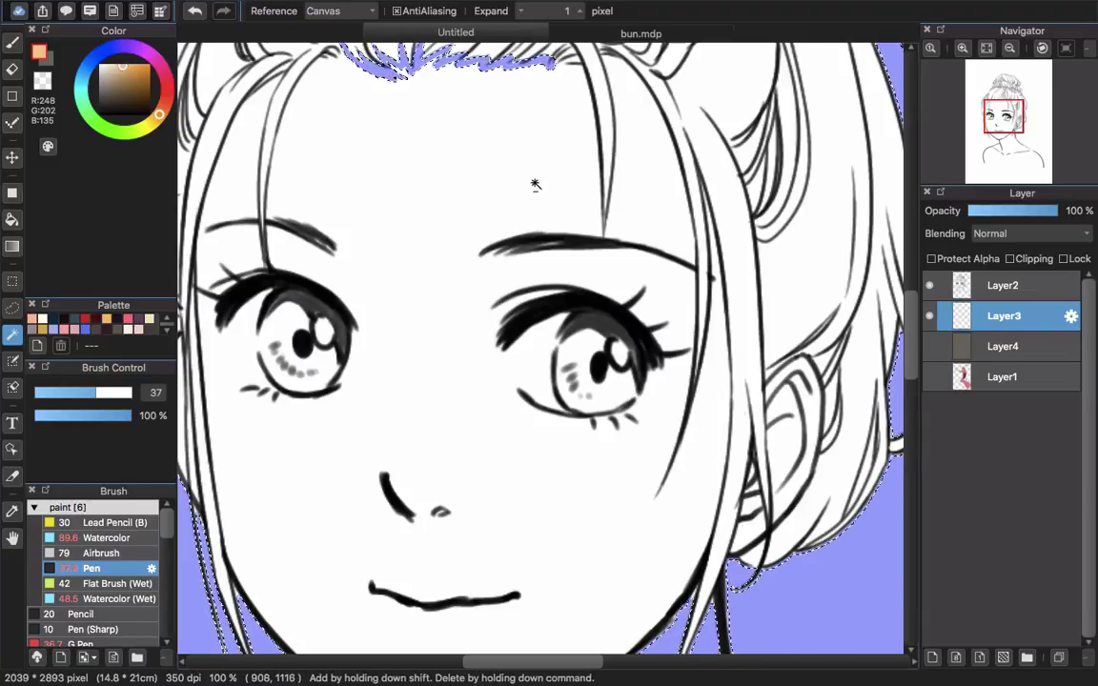
{"action": "left_click", "coordinate": [534, 184], "text": "shift"}
{"action": "scroll", "coordinate": [486, 277], "scroll_direction": "up", "scroll_amount": 5}
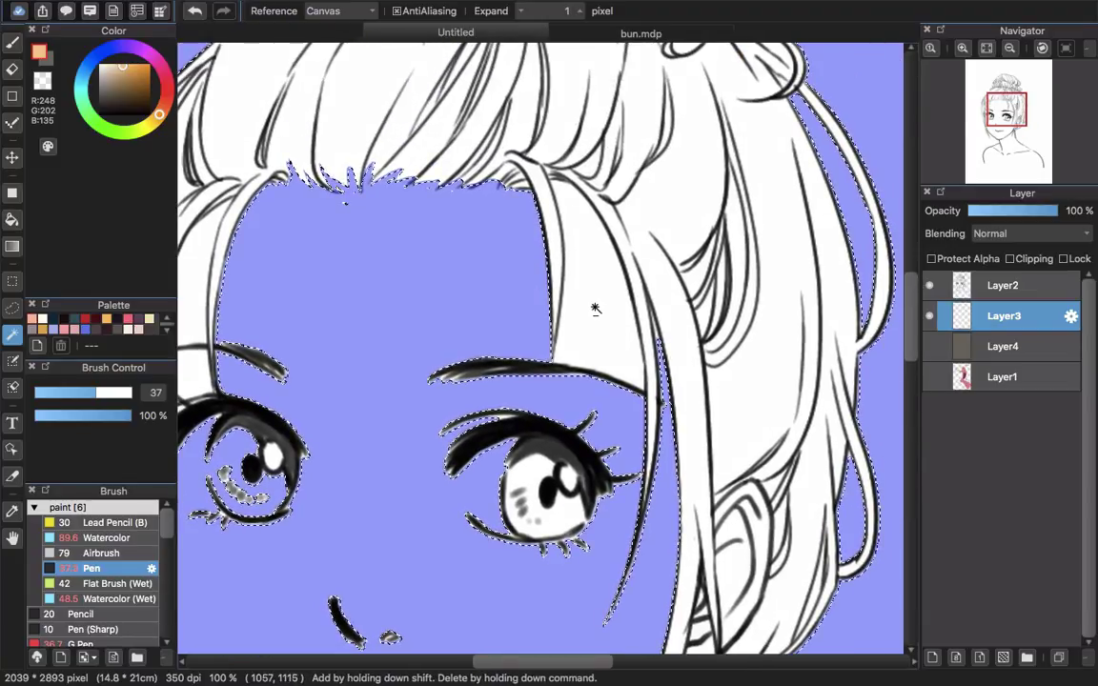
{"action": "scroll", "coordinate": [595, 308], "scroll_direction": "left", "scroll_amount": 5}
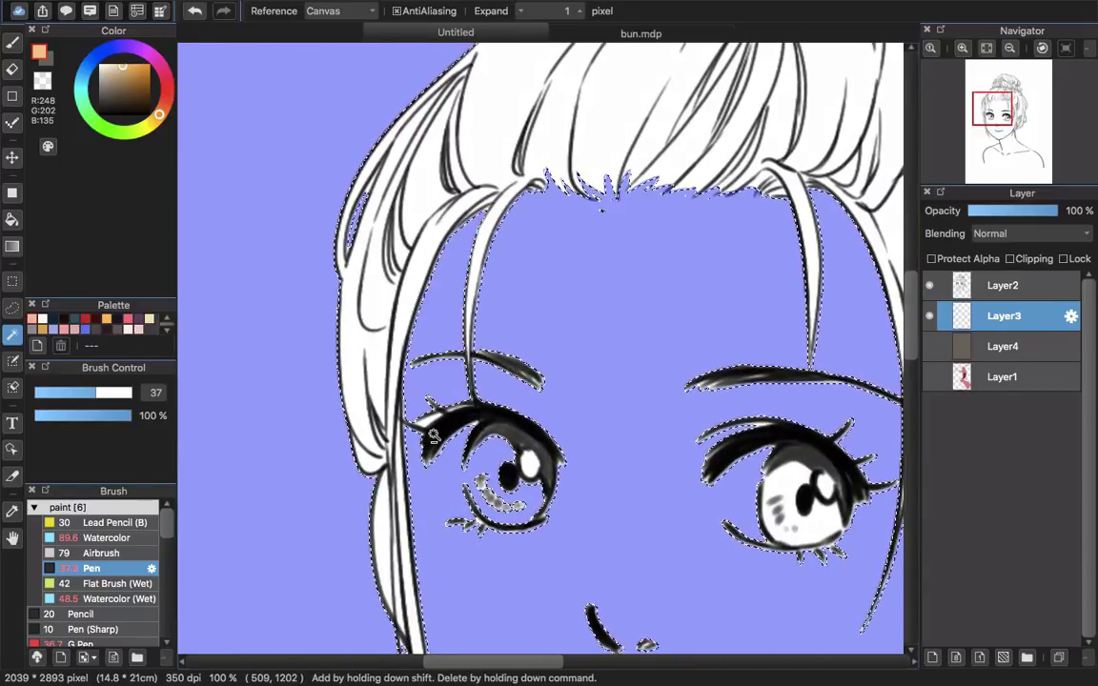
{"action": "scroll", "coordinate": [434, 436], "scroll_direction": "down", "scroll_amount": 5}
{"action": "scroll", "coordinate": [434, 436], "scroll_direction": "right", "scroll_amount": 6}
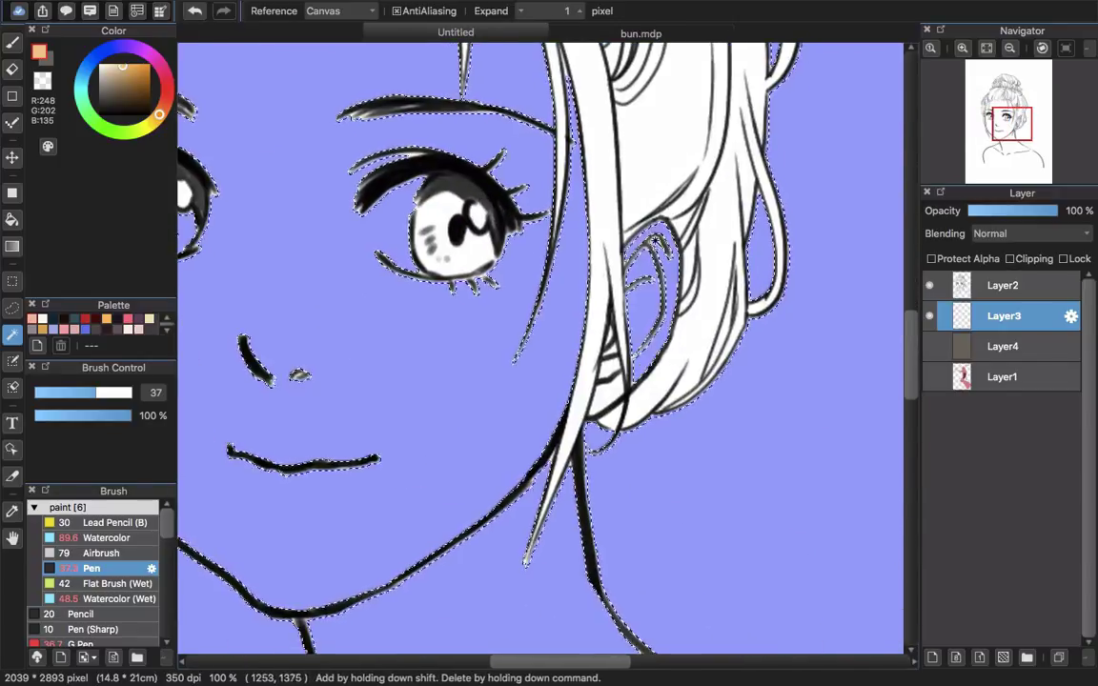
Erase the left eye and eyebrow from the selection with the Select Eraser, leaving the hair strand selected.
{"action": "scroll", "coordinate": [619, 424], "scroll_direction": "up", "scroll_amount": 3}
{"action": "scroll", "coordinate": [620, 424], "scroll_direction": "left", "scroll_amount": 5}
{"action": "key", "text": "super+shift+i"}
{"action": "left_click", "coordinate": [12, 387]}
{"action": "mouse_move", "coordinate": [379, 358]}
{"action": "left_mouse_down"}
{"action": "mouse_move", "coordinate": [368, 236]}
{"action": "mouse_move", "coordinate": [362, 274]}
{"action": "mouse_move", "coordinate": [323, 228]}
{"action": "left_mouse_up"}
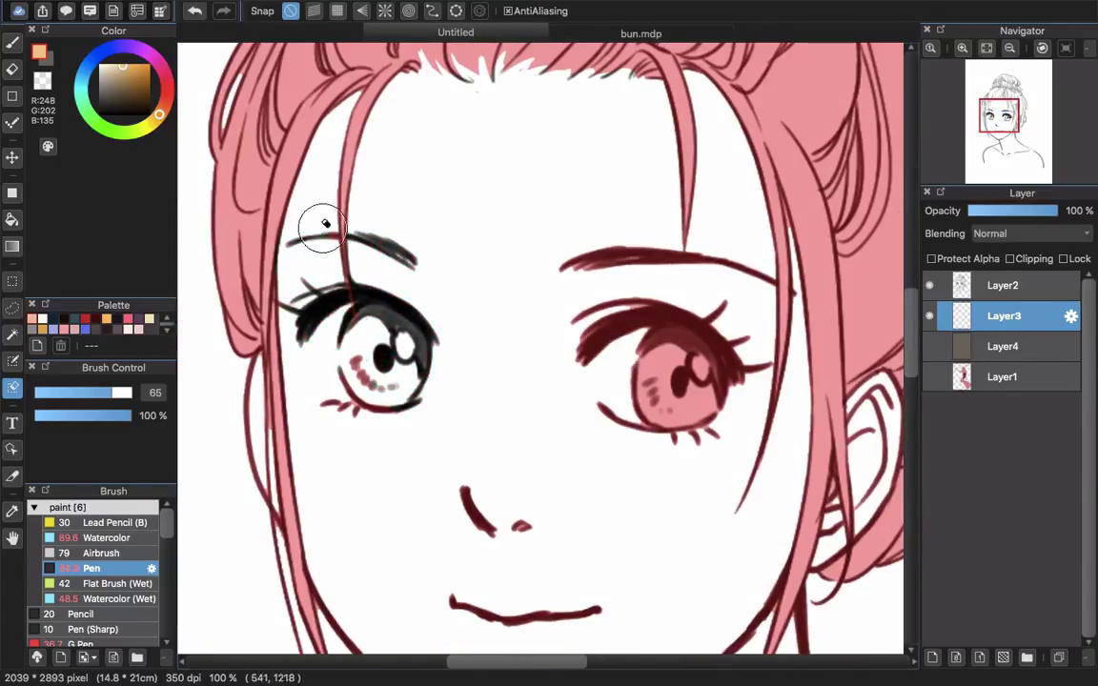
{"action": "scroll", "coordinate": [324, 227], "scroll_direction": "right", "scroll_amount": 4}
{"action": "scroll", "coordinate": [323, 228], "scroll_direction": "down", "scroll_amount": 2}
{"action": "left_click_drag", "start_coordinate": [289, 363], "coordinate": [228, 357]}
Enlarge the Select Eraser and remove the nose, the mouth and the right eye and eyebrow from the selection.
{"action": "key", "text": "]"}
{"action": "key", "text": "]"}
{"action": "key", "text": "]"}
{"action": "left_click_drag", "start_coordinate": [370, 467], "coordinate": [409, 482]}
{"action": "left_click_drag", "start_coordinate": [354, 567], "coordinate": [486, 569]}
{"action": "mouse_move", "coordinate": [502, 245]}
{"action": "left_mouse_down"}
{"action": "mouse_move", "coordinate": [642, 224]}
{"action": "mouse_move", "coordinate": [593, 255]}
{"action": "left_mouse_up"}
Shrink the Select Eraser and remove the line details of the ear between the strands from the selection.
{"action": "scroll", "coordinate": [642, 224], "scroll_direction": "down", "scroll_amount": 4}
{"action": "key", "text": "["}
{"action": "key", "text": "["}
{"action": "key", "text": "["}
{"action": "key", "text": "["}
{"action": "key", "text": "["}
{"action": "key", "text": "["}
{"action": "scroll", "coordinate": [610, 239], "scroll_direction": "right", "scroll_amount": 2}
{"action": "scroll", "coordinate": [610, 238], "scroll_direction": "down", "scroll_amount": 1}
{"action": "mouse_move", "coordinate": [688, 195]}
{"action": "left_mouse_down"}
{"action": "mouse_move", "coordinate": [707, 288]}
{"action": "mouse_move", "coordinate": [661, 333]}
{"action": "left_mouse_up"}
Erase the jawline from the selection on both sides of the chin with a Select Eraser of size 70.
{"action": "scroll", "coordinate": [609, 362], "scroll_direction": "left", "scroll_amount": 5}
{"action": "key", "text": "]"}
{"action": "key", "text": "]"}
{"action": "key", "text": "]"}
{"action": "mouse_move", "coordinate": [524, 377]}
{"action": "left_mouse_down"}
{"action": "mouse_move", "coordinate": [624, 429]}
{"action": "mouse_move", "coordinate": [776, 535]}
{"action": "left_mouse_up"}
{"action": "scroll", "coordinate": [777, 524], "scroll_direction": "right", "scroll_amount": 4}
{"action": "key", "text": "]"}
{"action": "key", "text": "]"}
{"action": "key", "text": "]"}
{"action": "mouse_move", "coordinate": [462, 501]}
{"action": "left_mouse_down"}
{"action": "mouse_move", "coordinate": [610, 409]}
{"action": "mouse_move", "coordinate": [700, 324]}
{"action": "left_mouse_up"}
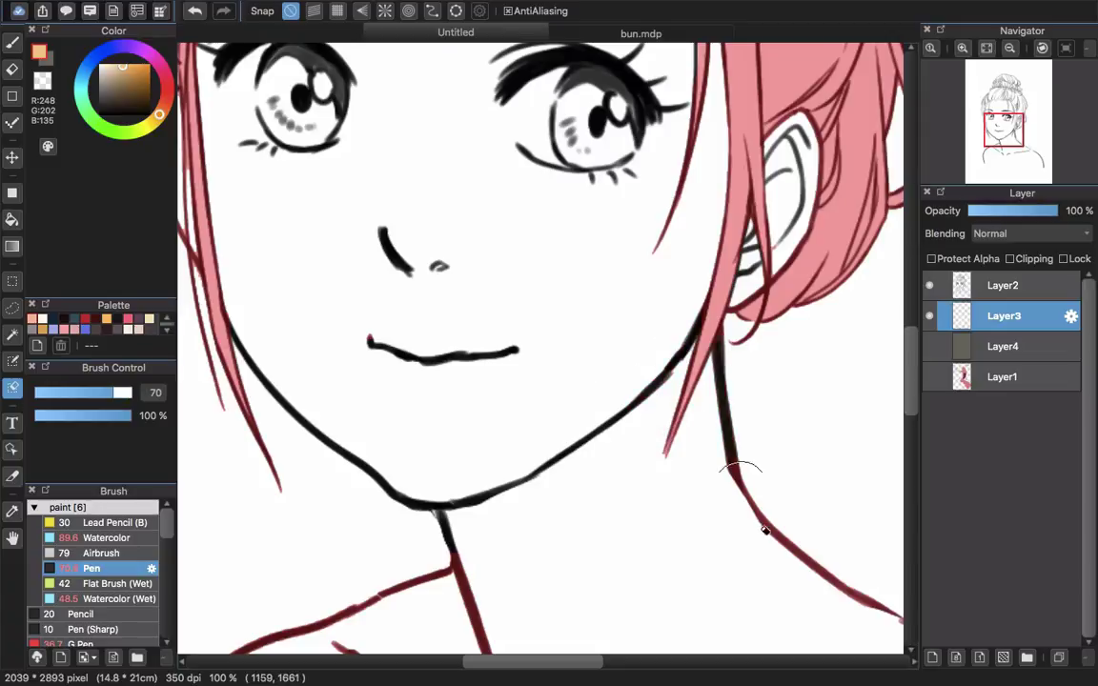
Remove the neck, shoulder and collarbone lines and the outer left cheek line from the selection.
{"action": "left_click_drag", "start_coordinate": [765, 531], "coordinate": [890, 612]}
{"action": "scroll", "coordinate": [673, 368], "scroll_direction": "down", "scroll_amount": 4}
{"action": "scroll", "coordinate": [674, 368], "scroll_direction": "down", "scroll_amount": 5}
{"action": "left_click", "coordinate": [13, 308]}
{"action": "mouse_move", "coordinate": [642, 368]}
{"action": "left_mouse_down"}
{"action": "mouse_move", "coordinate": [785, 372]}
{"action": "mouse_move", "coordinate": [657, 368]}
{"action": "left_mouse_up"}
{"action": "left_click", "coordinate": [12, 388]}
{"action": "scroll", "coordinate": [603, 320], "scroll_direction": "up", "scroll_amount": 4}
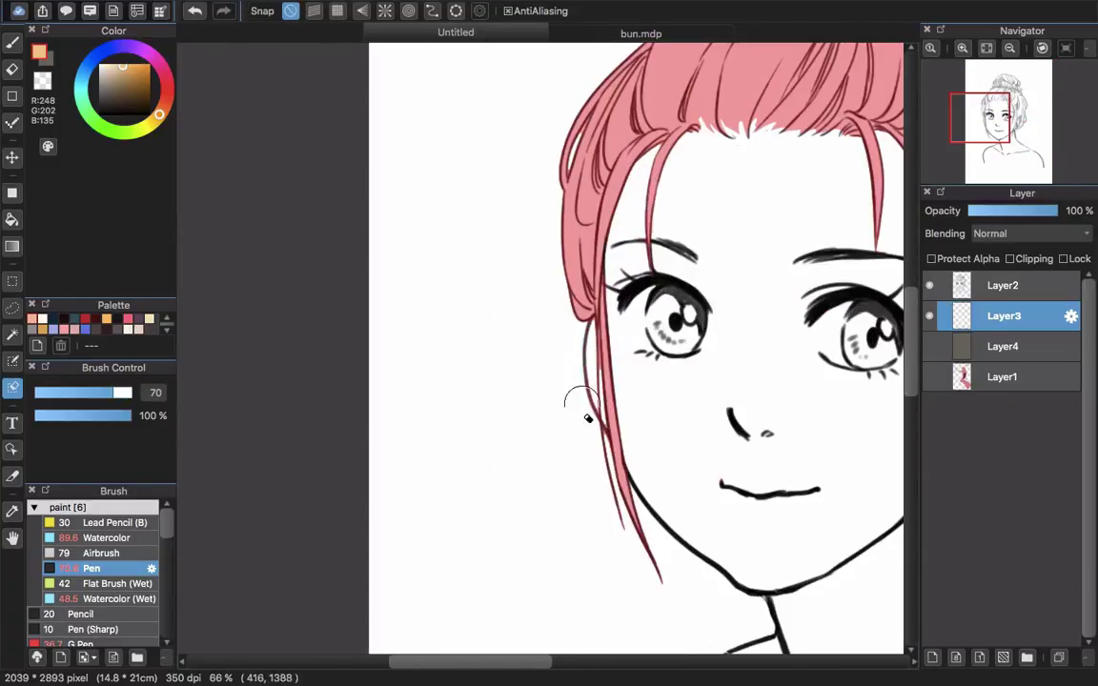
Reduce the Select Eraser to size 26 and clean the selection edges in the curl gaps at the bun's left side.
{"action": "scroll", "coordinate": [608, 380], "scroll_direction": "up", "scroll_amount": 5}
{"action": "scroll", "coordinate": [608, 380], "scroll_direction": "right", "scroll_amount": 5}
{"action": "scroll", "coordinate": [740, 380], "scroll_direction": "up", "scroll_amount": 1}
{"action": "scroll", "coordinate": [740, 380], "scroll_direction": "down", "scroll_amount": 3}
{"action": "scroll", "coordinate": [571, 334], "scroll_direction": "up", "scroll_amount": 5}
{"action": "key", "text": "["}
{"action": "key", "text": "["}
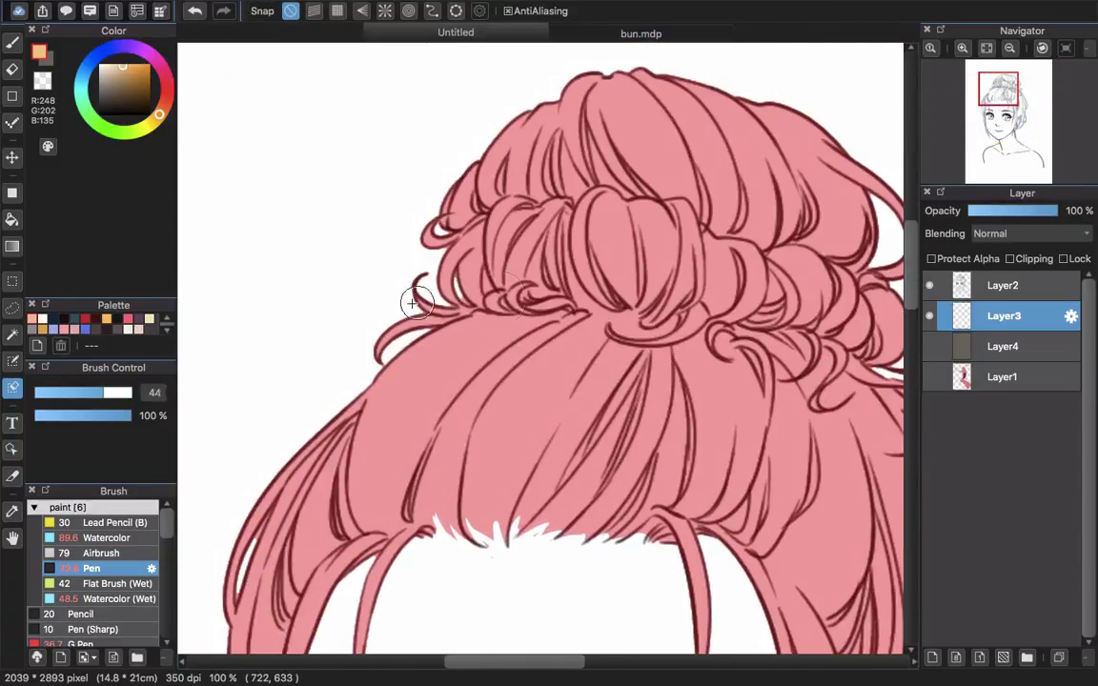
{"action": "key", "text": "["}
{"action": "key", "text": "["}
{"action": "scroll", "coordinate": [418, 303], "scroll_direction": "up", "scroll_amount": 3}
{"action": "scroll", "coordinate": [429, 363], "scroll_direction": "up", "scroll_amount": 4}
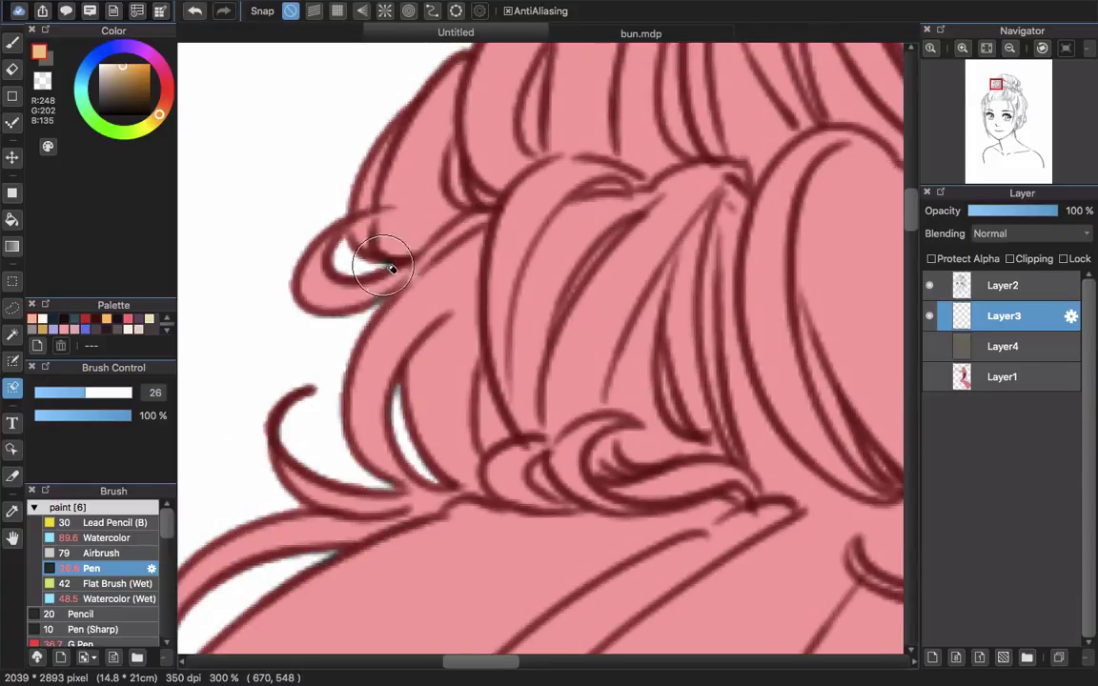
Inspect the selection edges across the top and right side of the bun, including the gap inside the outer loop.
{"action": "scroll", "coordinate": [368, 257], "scroll_direction": "right", "scroll_amount": 3}
{"action": "left_click_drag", "start_coordinate": [787, 254], "coordinate": [605, 409]}
{"action": "left_click_drag", "start_coordinate": [607, 253], "coordinate": [596, 420]}
{"action": "left_click_drag", "start_coordinate": [700, 433], "coordinate": [444, 322]}
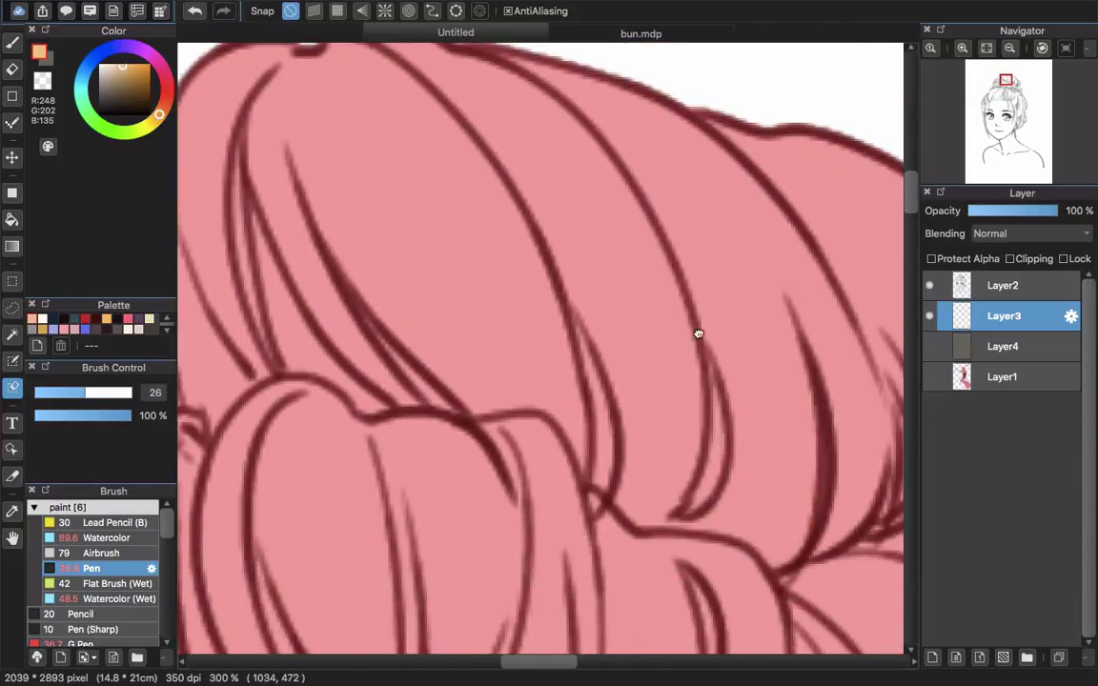
{"action": "left_click_drag", "start_coordinate": [699, 334], "coordinate": [440, 213]}
{"action": "scroll", "coordinate": [653, 276], "scroll_direction": "right", "scroll_amount": 4}
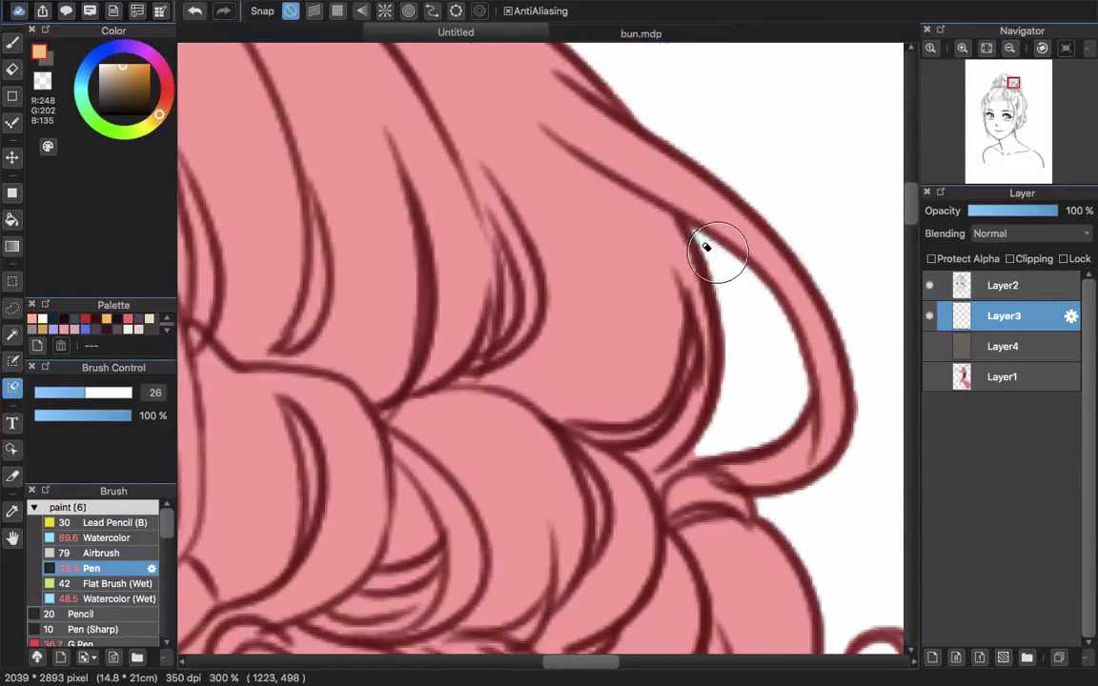
{"action": "scroll", "coordinate": [765, 311], "scroll_direction": "down", "scroll_amount": 4}
{"action": "scroll", "coordinate": [767, 375], "scroll_direction": "left", "scroll_amount": 2}
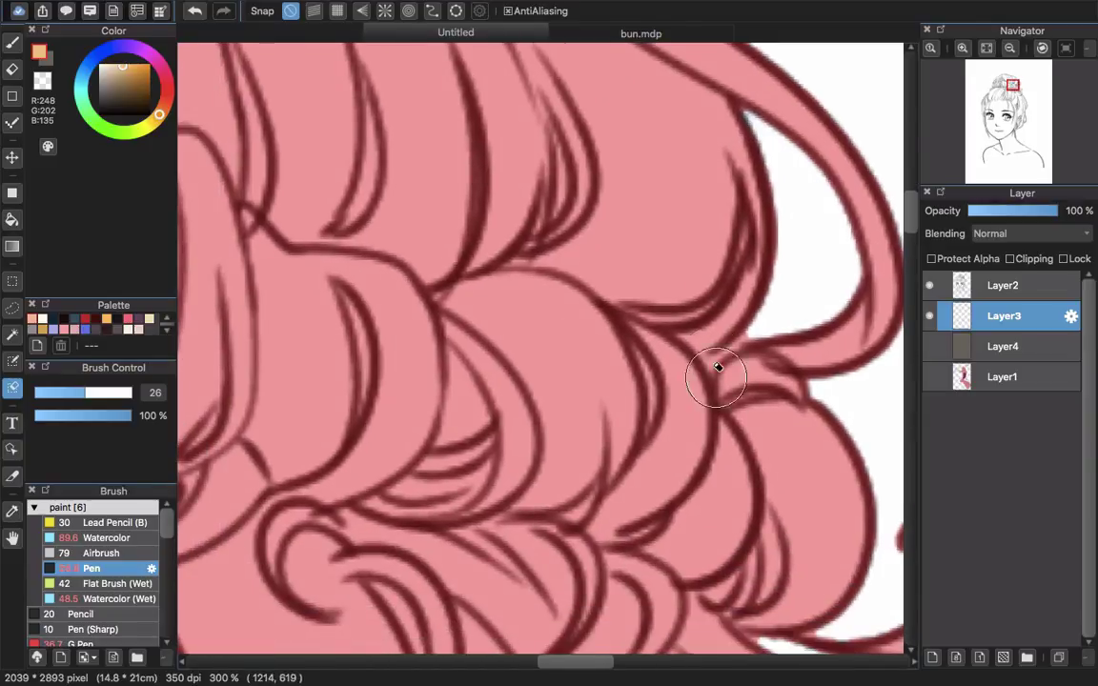
{"action": "scroll", "coordinate": [664, 362], "scroll_direction": "down", "scroll_amount": 5}
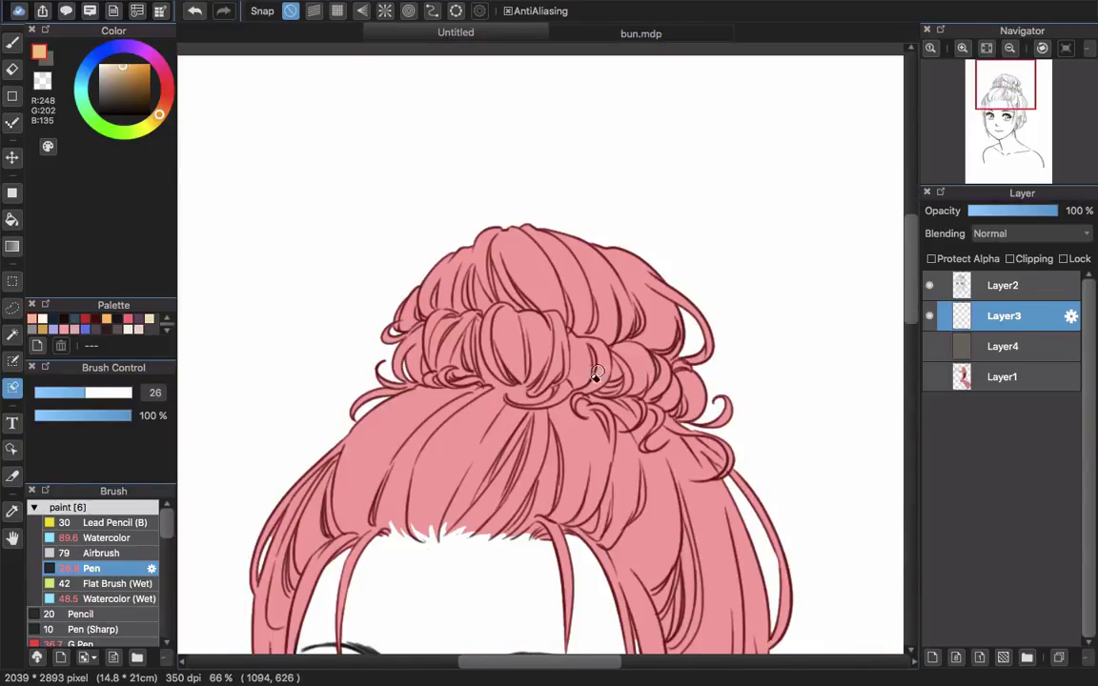
{"action": "mouse_move", "coordinate": [661, 513]}
{"action": "left_mouse_down"}
{"action": "mouse_move", "coordinate": [572, 421]}
{"action": "mouse_move", "coordinate": [560, 434]}
{"action": "left_mouse_up"}
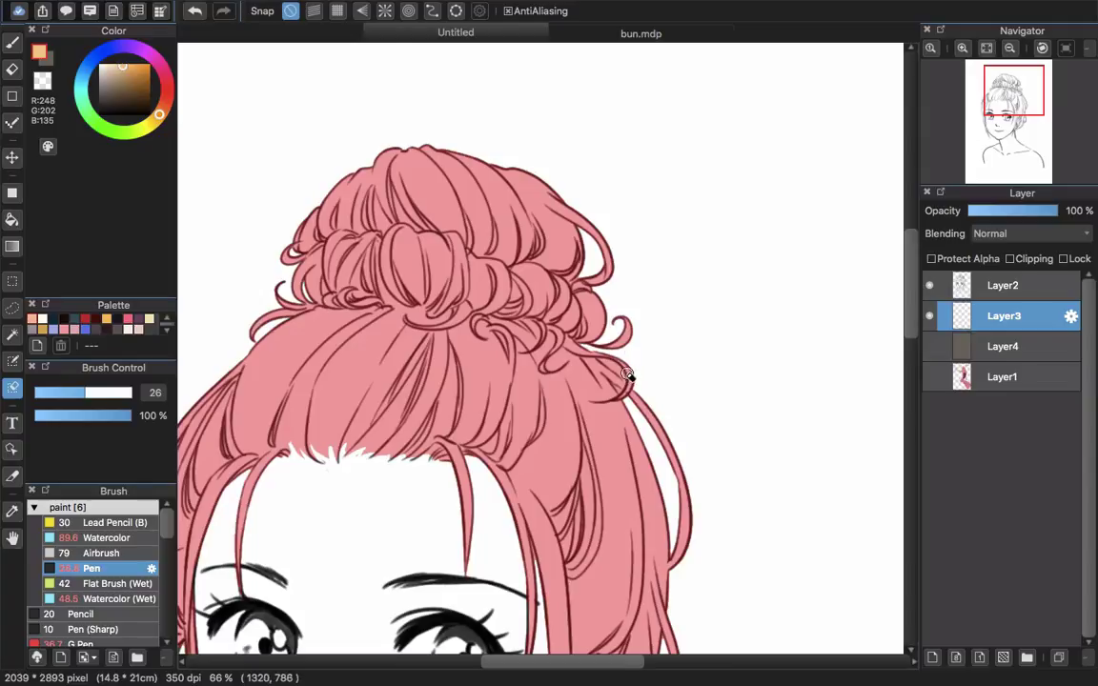
Erase the stray selection in the gap inside the loose curl just below the bun's right side with the Select Eraser.
{"action": "scroll", "coordinate": [626, 374], "scroll_direction": "up", "scroll_amount": 5}
{"action": "mouse_move", "coordinate": [622, 407]}
{"action": "left_mouse_down"}
{"action": "mouse_move", "coordinate": [613, 360]}
{"action": "mouse_move", "coordinate": [632, 412]}
{"action": "mouse_move", "coordinate": [619, 380]}
{"action": "mouse_move", "coordinate": [581, 356]}
{"action": "left_mouse_up"}
{"action": "mouse_move", "coordinate": [520, 323]}
{"action": "left_mouse_down"}
{"action": "mouse_move", "coordinate": [558, 347]}
{"action": "mouse_move", "coordinate": [513, 312]}
{"action": "mouse_move", "coordinate": [603, 384]}
{"action": "mouse_move", "coordinate": [562, 348]}
{"action": "mouse_move", "coordinate": [588, 373]}
{"action": "left_mouse_up"}
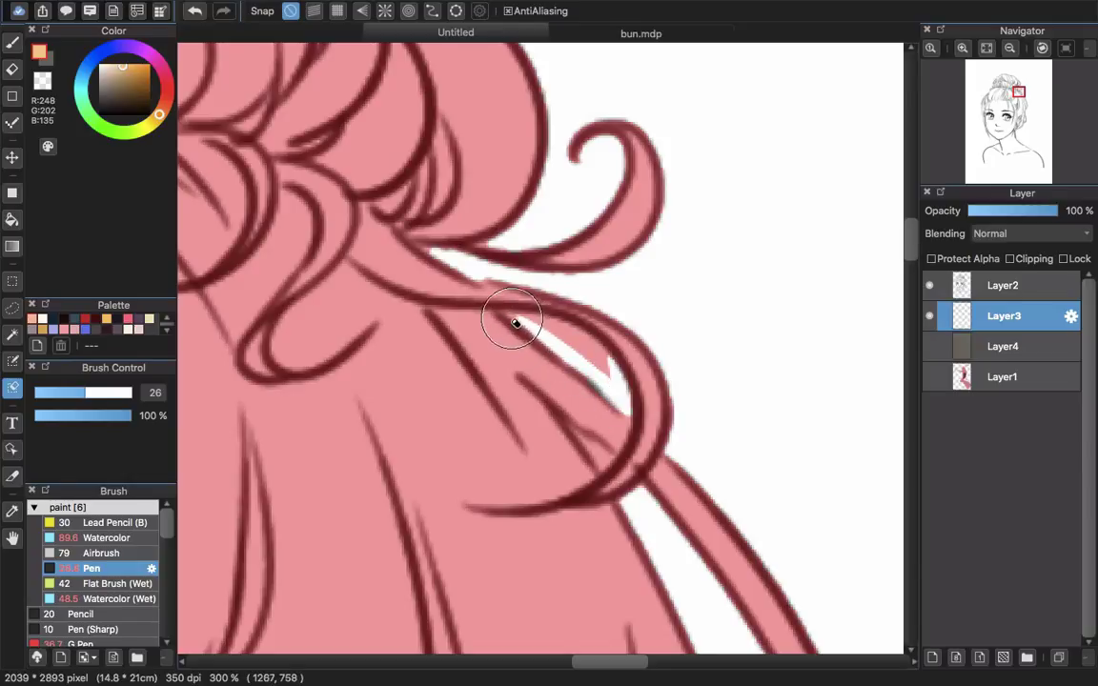
{"action": "left_click_drag", "start_coordinate": [545, 332], "coordinate": [593, 357]}
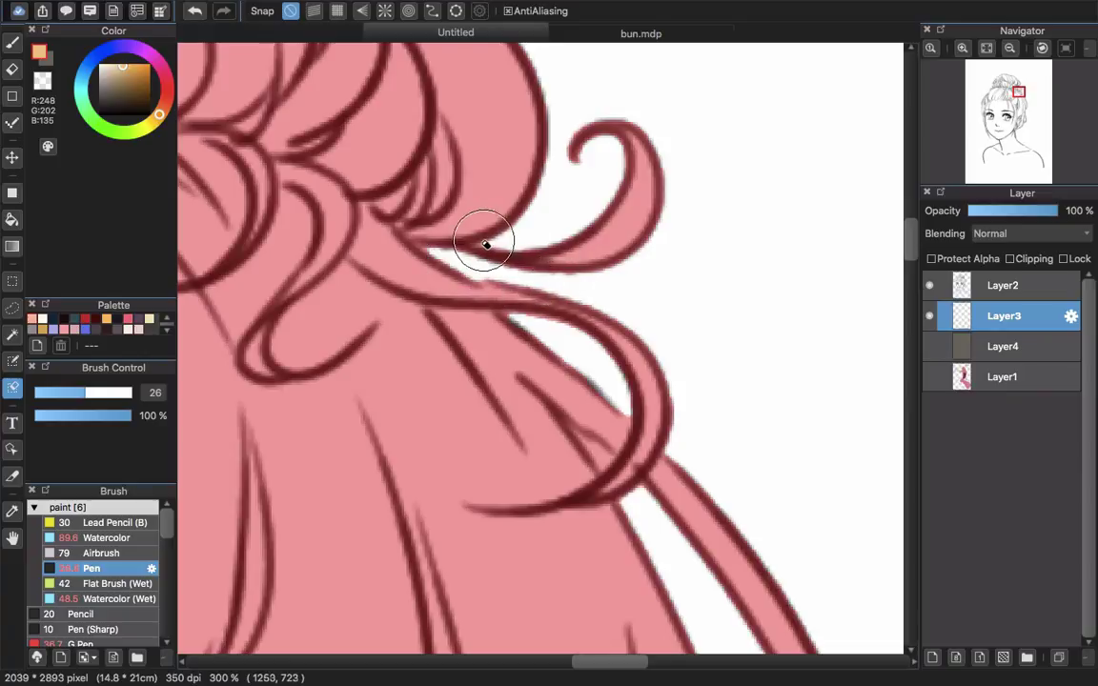
Show the dark backdrop Layer4, fill the hair selection with white on Layer3 and clear the selection.
{"action": "scroll", "coordinate": [648, 242], "scroll_direction": "down", "scroll_amount": 10}
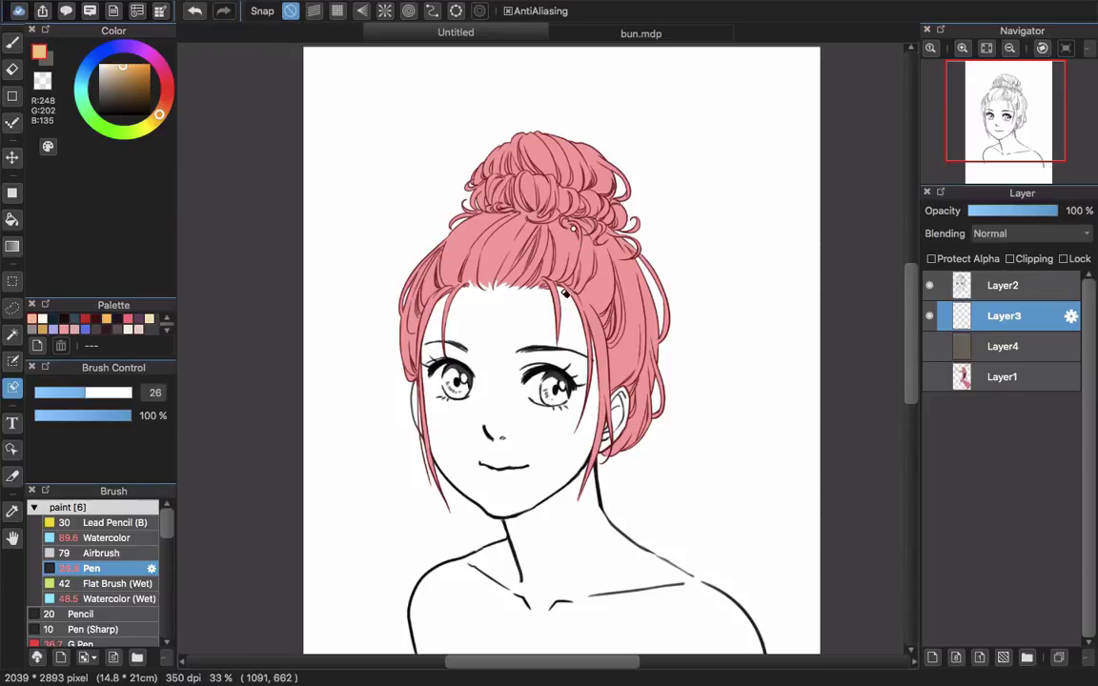
{"action": "scroll", "coordinate": [565, 288], "scroll_direction": "up", "scroll_amount": 2}
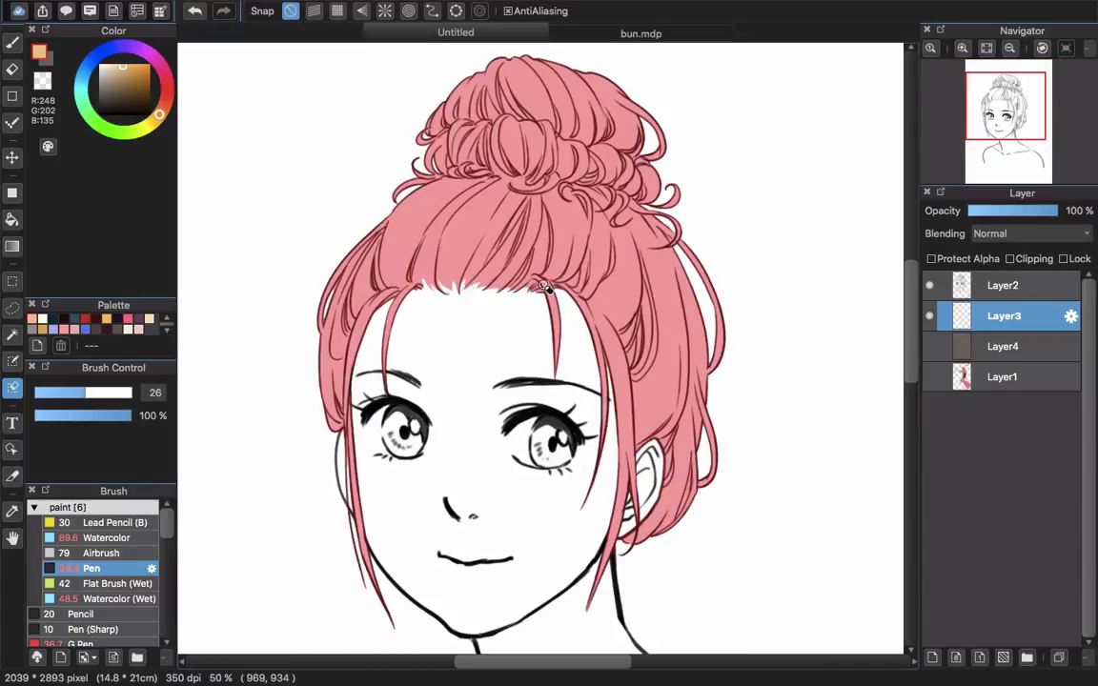
{"action": "mouse_move", "coordinate": [496, 295]}
{"action": "left_mouse_down"}
{"action": "mouse_move", "coordinate": [489, 343]}
{"action": "mouse_move", "coordinate": [520, 287]}
{"action": "mouse_move", "coordinate": [499, 203]}
{"action": "left_mouse_up"}
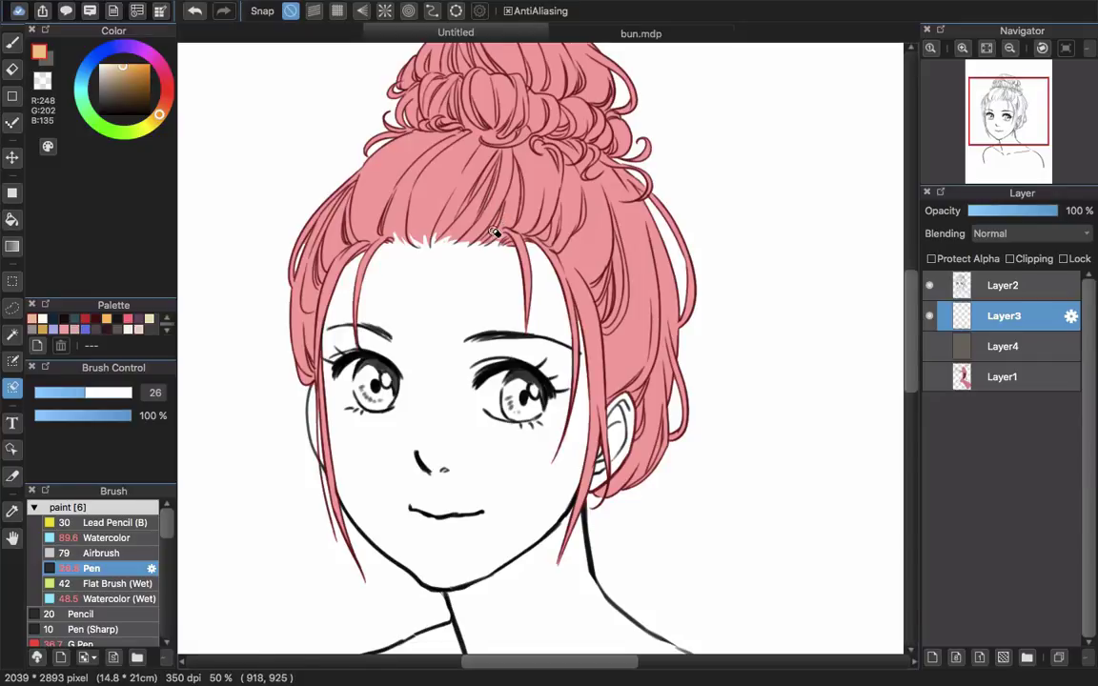
{"action": "scroll", "coordinate": [495, 232], "scroll_direction": "down", "scroll_amount": 2}
{"action": "key", "text": "u"}
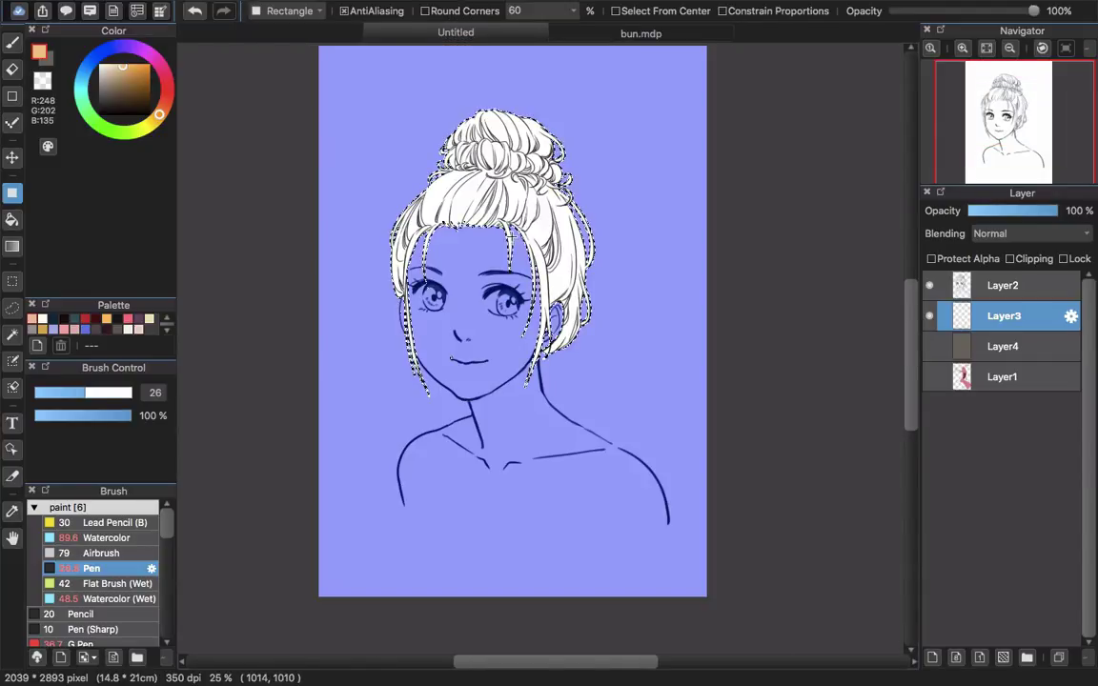
{"action": "left_click", "coordinate": [929, 346]}
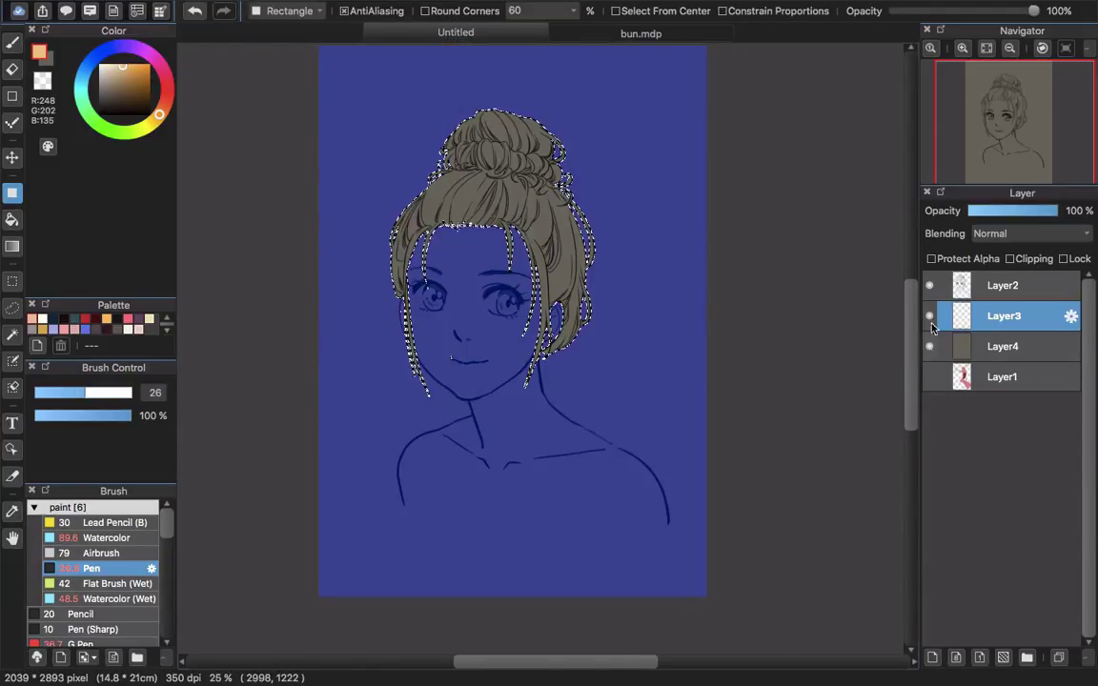
{"action": "left_click", "coordinate": [168, 89]}
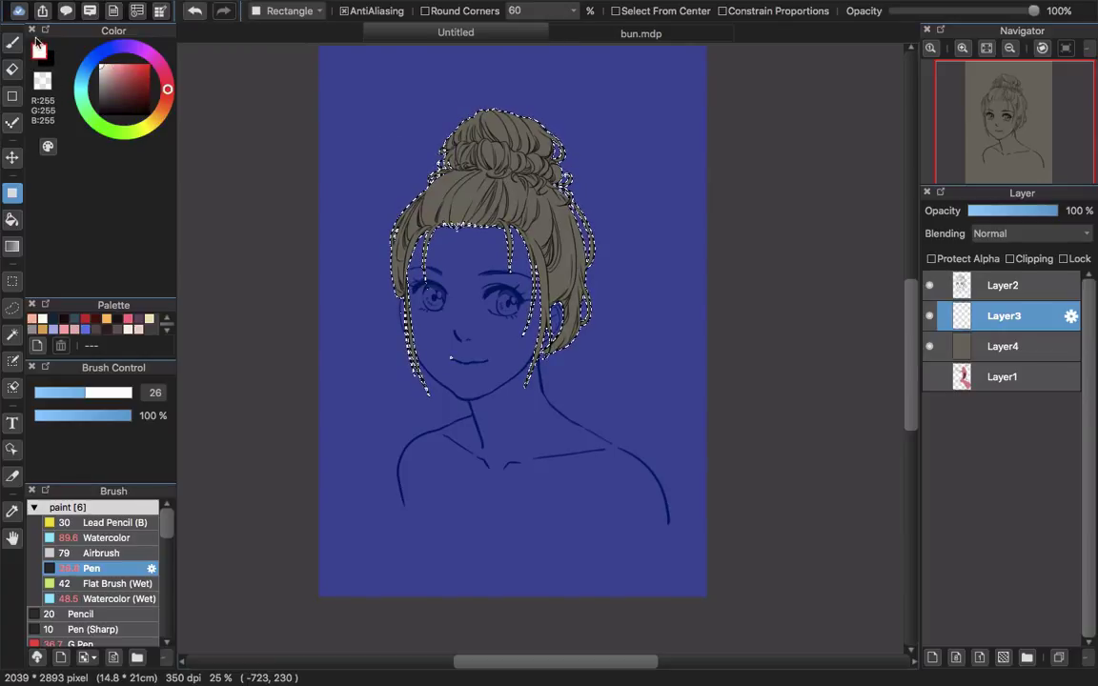
{"action": "left_click_drag", "start_coordinate": [349, 85], "coordinate": [730, 487]}
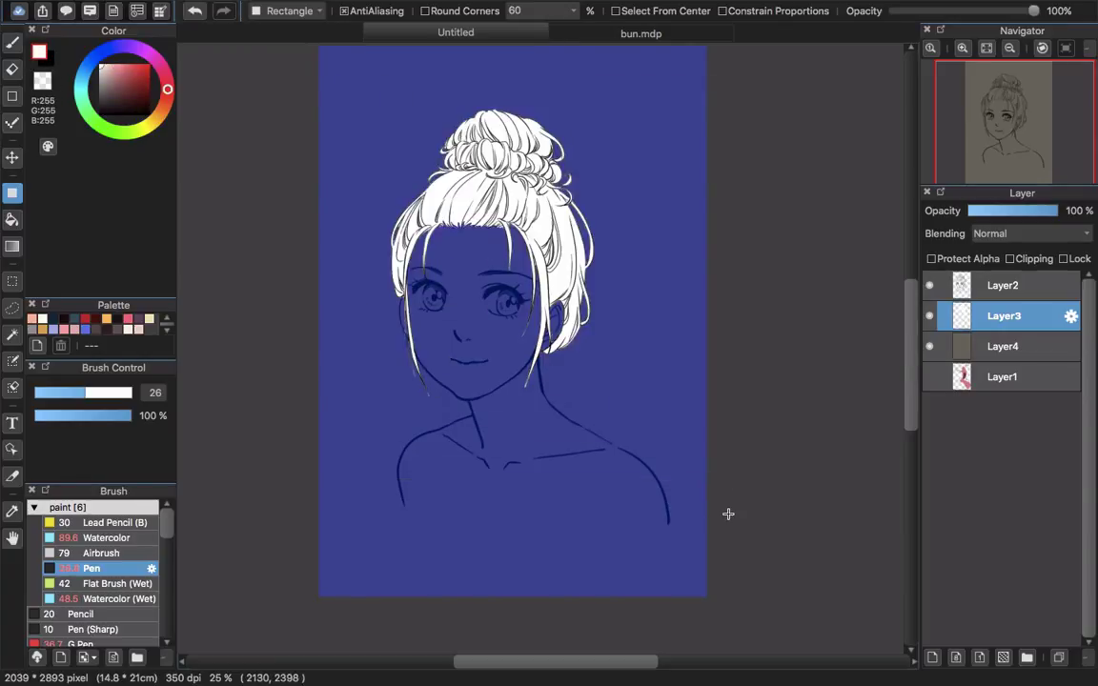
{"action": "key", "text": "super+d"}
{"action": "left_click_drag", "start_coordinate": [588, 359], "coordinate": [632, 400]}
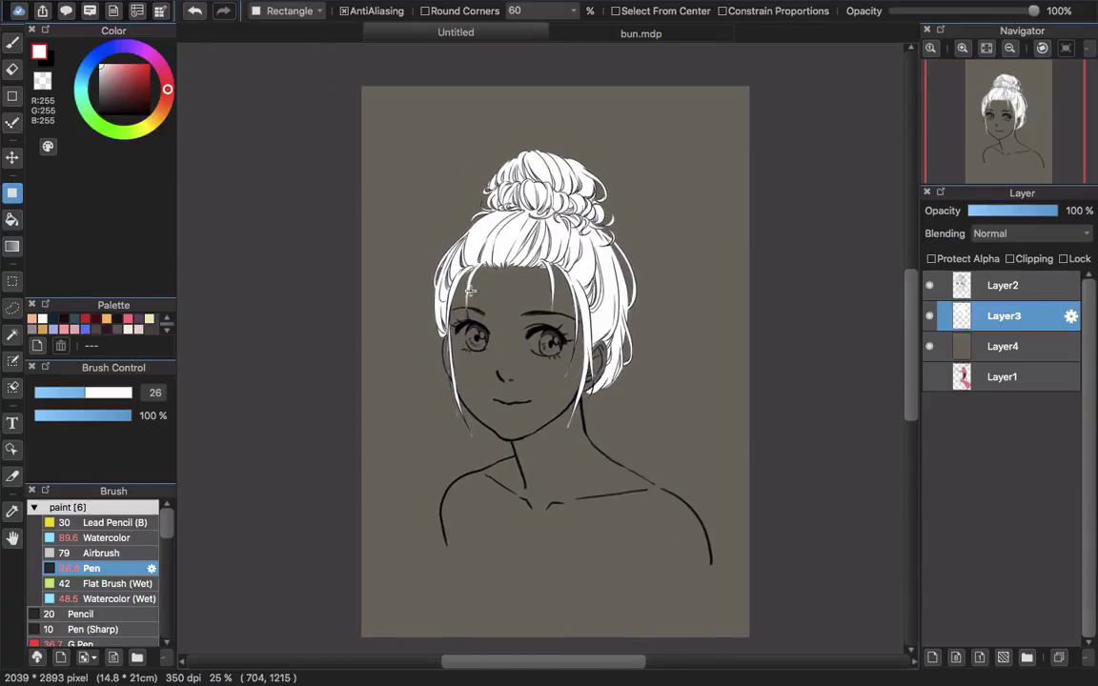
Set up a transparent-color Airbrush at size 22 and fade the white fill along the thin strand beside the right-hand eye.
{"action": "scroll", "coordinate": [547, 331], "scroll_direction": "up", "scroll_amount": 3}
{"action": "key", "text": "e"}
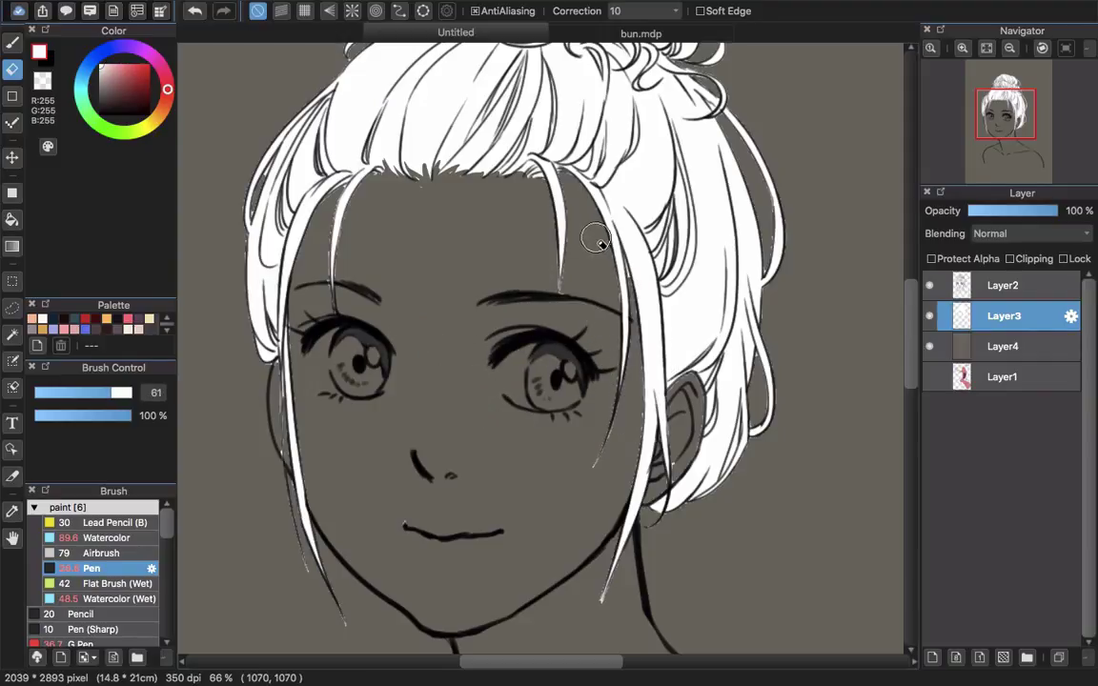
{"action": "scroll", "coordinate": [596, 238], "scroll_direction": "up", "scroll_amount": 3}
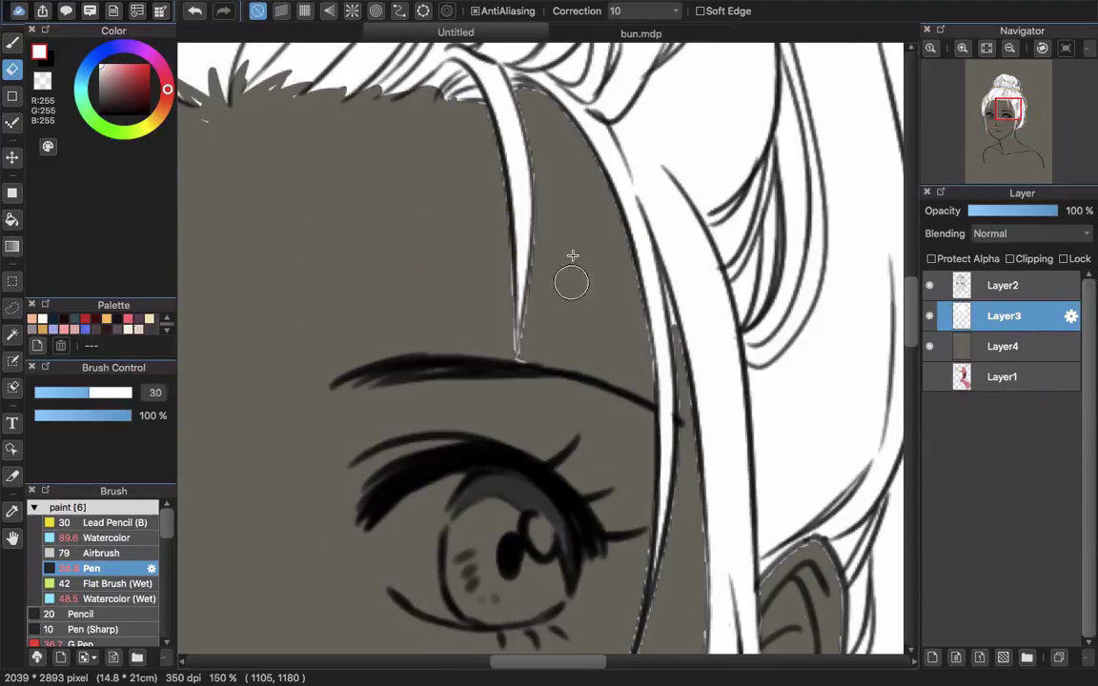
{"action": "key", "text": "b"}
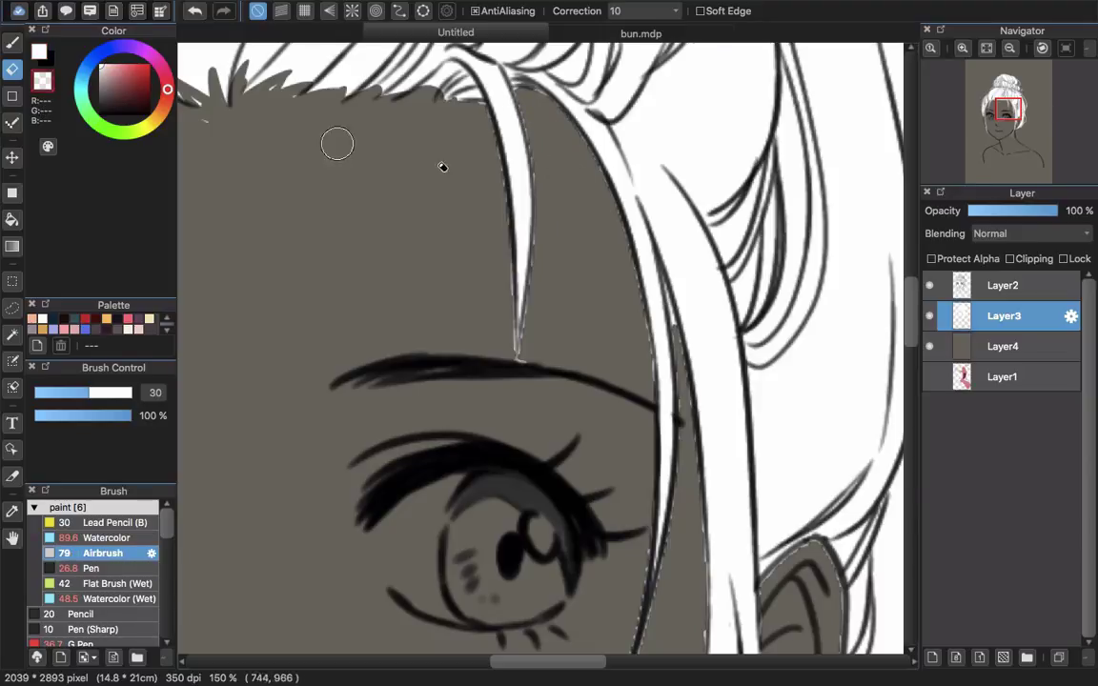
{"action": "scroll", "coordinate": [608, 412], "scroll_direction": "down", "scroll_amount": 3}
{"action": "left_click_drag", "start_coordinate": [642, 439], "coordinate": [629, 446]}
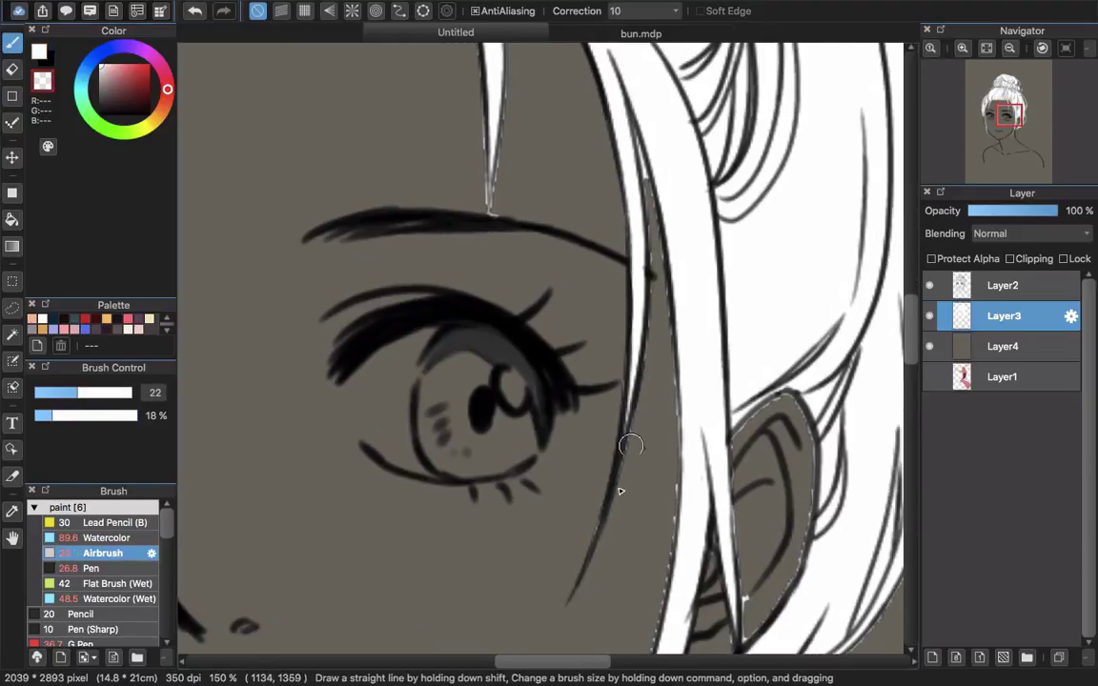
Raise the Airbrush opacity to 95% and erase the white remnants beside the ear and under the hair's lower edge.
{"action": "scroll", "coordinate": [640, 381], "scroll_direction": "up", "scroll_amount": 2}
{"action": "scroll", "coordinate": [646, 381], "scroll_direction": "down", "scroll_amount": 5}
{"action": "left_click_drag", "start_coordinate": [677, 343], "coordinate": [538, 227]}
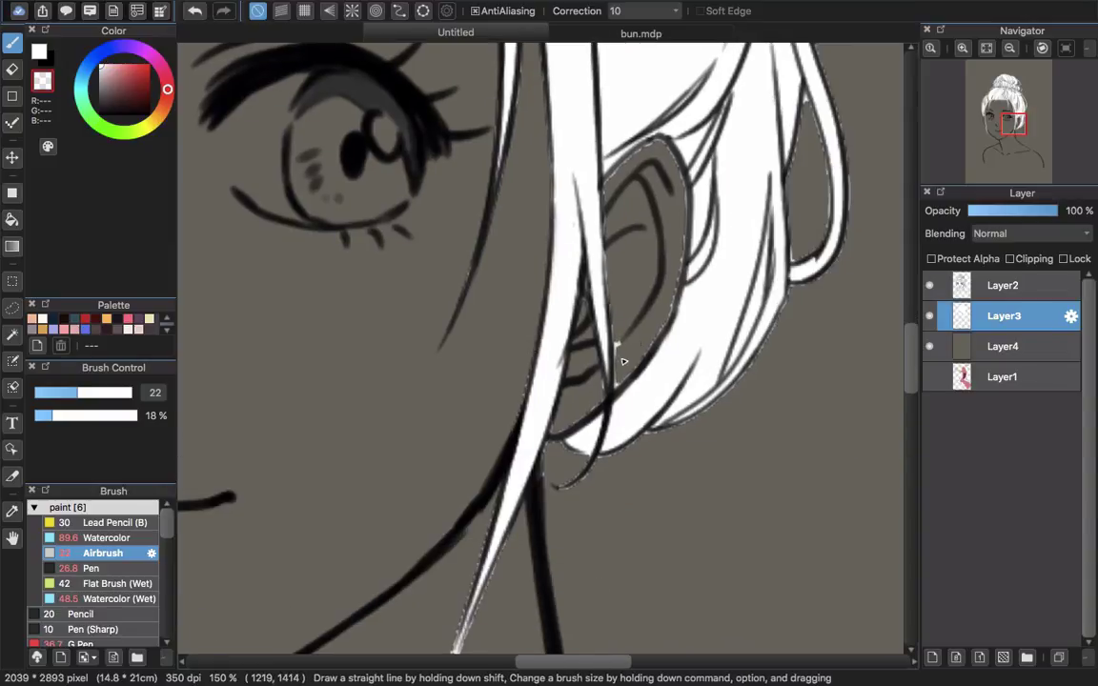
{"action": "left_click", "coordinate": [132, 416]}
{"action": "mouse_move", "coordinate": [612, 238]}
{"action": "left_mouse_down"}
{"action": "mouse_move", "coordinate": [669, 314]}
{"action": "mouse_move", "coordinate": [611, 204]}
{"action": "left_mouse_up"}
{"action": "scroll", "coordinate": [611, 202], "scroll_direction": "down", "scroll_amount": 3}
{"action": "scroll", "coordinate": [610, 202], "scroll_direction": "left", "scroll_amount": 2}
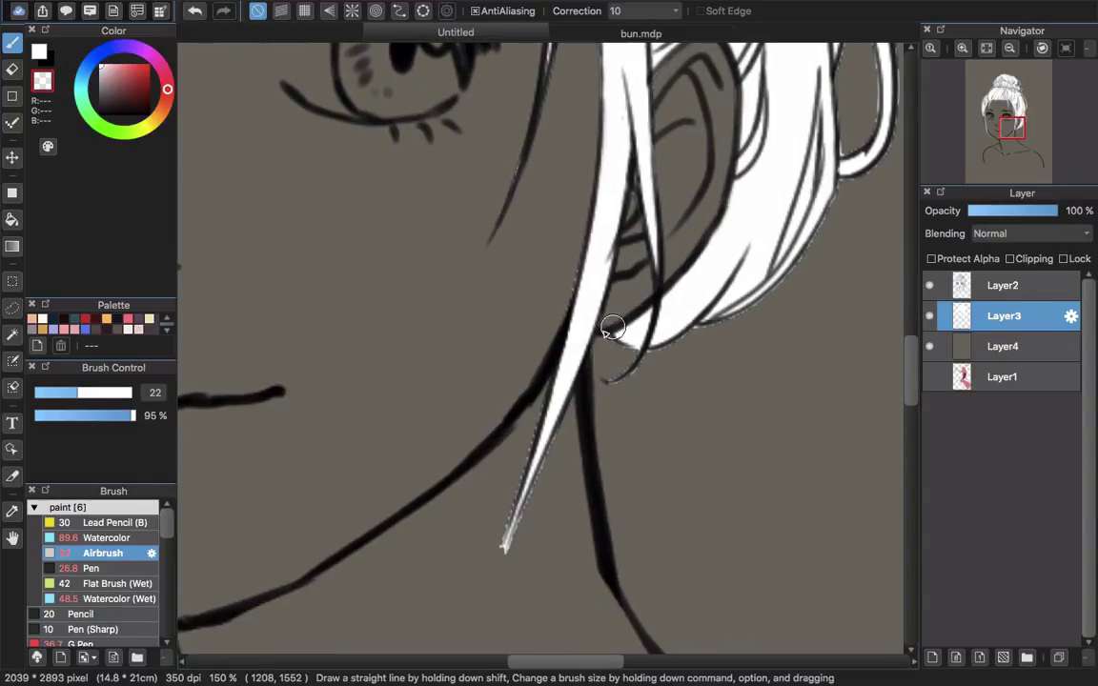
Clean the white fill at the left forehead strand's tip, then shrink the Airbrush to 16 for the left side's lower strands.
{"action": "scroll", "coordinate": [756, 269], "scroll_direction": "up", "scroll_amount": 10}
{"action": "scroll", "coordinate": [756, 269], "scroll_direction": "left", "scroll_amount": 5}
{"action": "scroll", "coordinate": [756, 269], "scroll_direction": "left", "scroll_amount": 5}
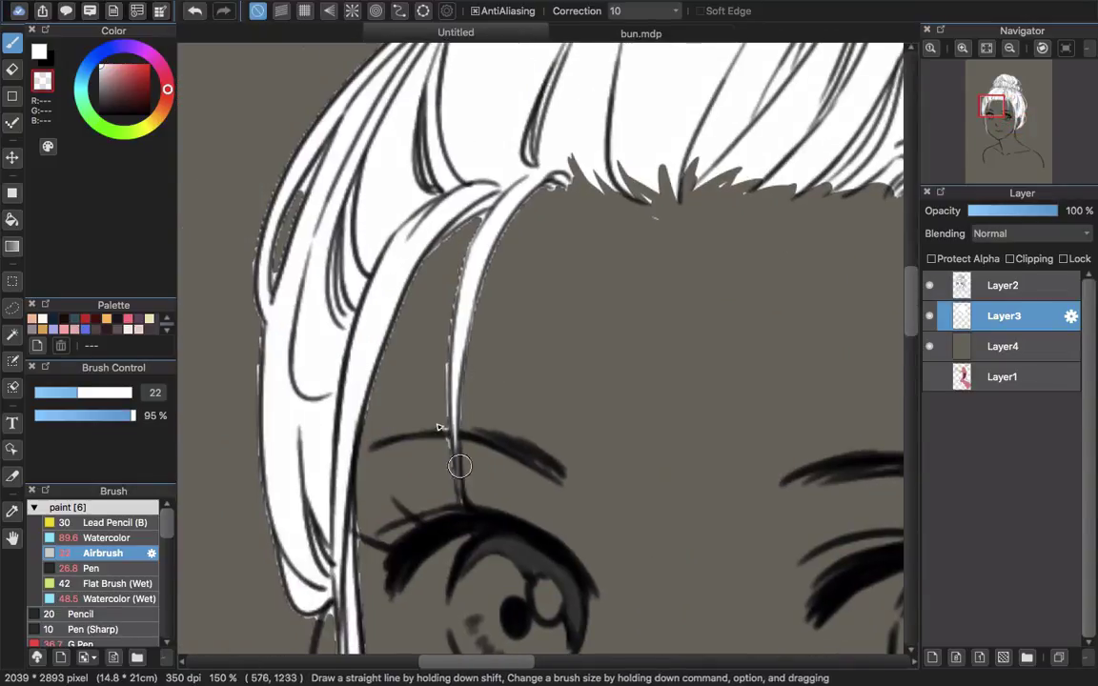
{"action": "scroll", "coordinate": [441, 429], "scroll_direction": "down", "scroll_amount": 10}
{"action": "key", "text": "["}
{"action": "key", "text": "["}
{"action": "key", "text": "["}
{"action": "mouse_move", "coordinate": [497, 519]}
{"action": "left_mouse_down"}
{"action": "mouse_move", "coordinate": [483, 368]}
{"action": "mouse_move", "coordinate": [534, 547]}
{"action": "left_mouse_up"}
{"action": "scroll", "coordinate": [518, 237], "scroll_direction": "up", "scroll_amount": 10}
{"action": "scroll", "coordinate": [517, 237], "scroll_direction": "left", "scroll_amount": 5}
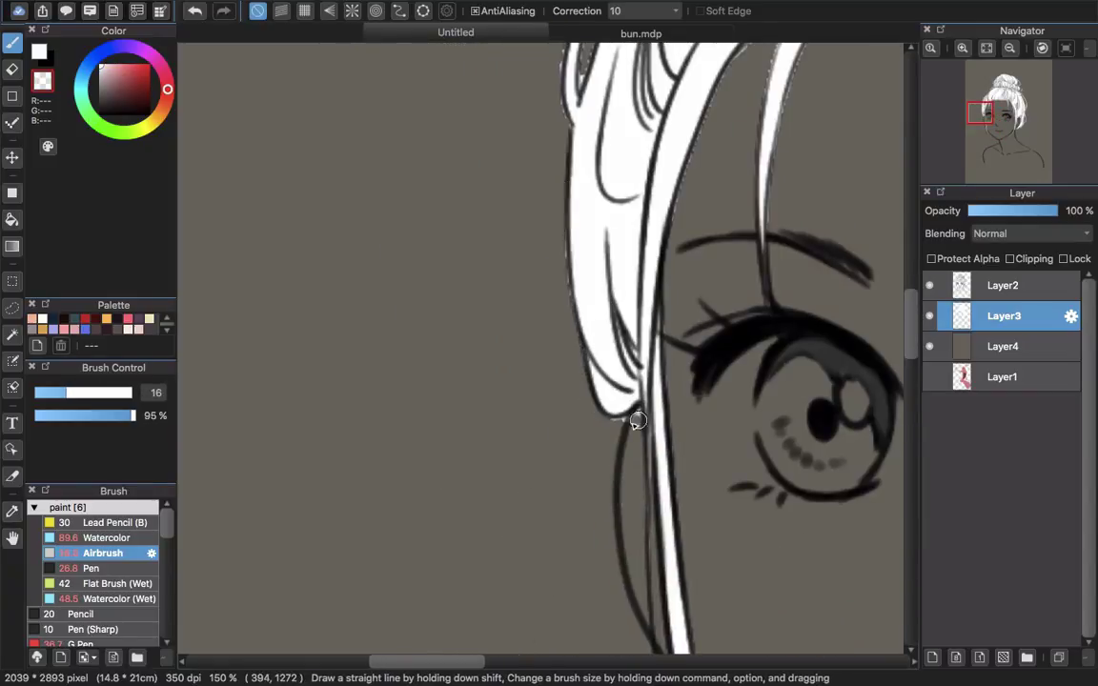
Check the edges of the white hair fill around the bun and over the whole head against the dark backdrop.
{"action": "scroll", "coordinate": [558, 228], "scroll_direction": "up", "scroll_amount": 10}
{"action": "scroll", "coordinate": [558, 228], "scroll_direction": "right", "scroll_amount": 2}
{"action": "scroll", "coordinate": [608, 220], "scroll_direction": "up", "scroll_amount": 5}
{"action": "scroll", "coordinate": [608, 221], "scroll_direction": "right", "scroll_amount": 3}
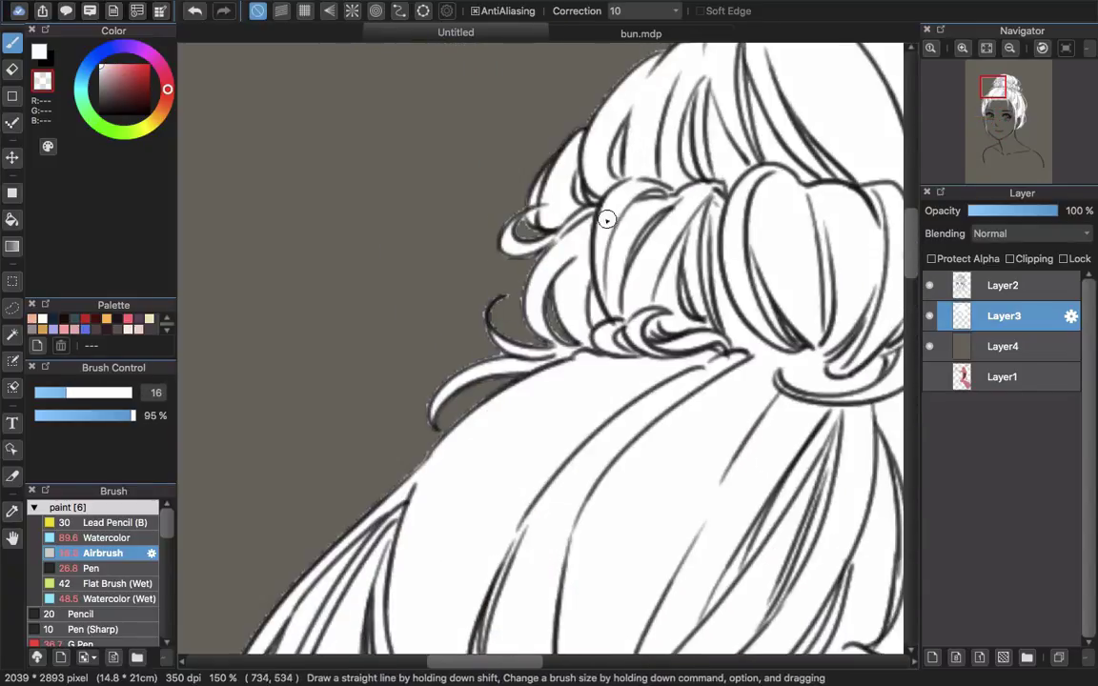
{"action": "key", "text": "super+minus"}
{"action": "key", "text": "super+minus"}
{"action": "key", "text": "super+minus"}
{"action": "key", "text": "super+minus"}
{"action": "left_click", "coordinate": [929, 346]}
{"action": "scroll", "coordinate": [785, 375], "scroll_direction": "right", "scroll_amount": 3}
{"action": "scroll", "coordinate": [784, 375], "scroll_direction": "down", "scroll_amount": 1}
Save the drawing as bún.mdp and make Layer3 the active layer.
{"action": "key", "text": "super+s"}
{"action": "type", "text": "bún"}
{"action": "key", "text": "Return"}
{"action": "left_click", "coordinate": [1016, 359]}
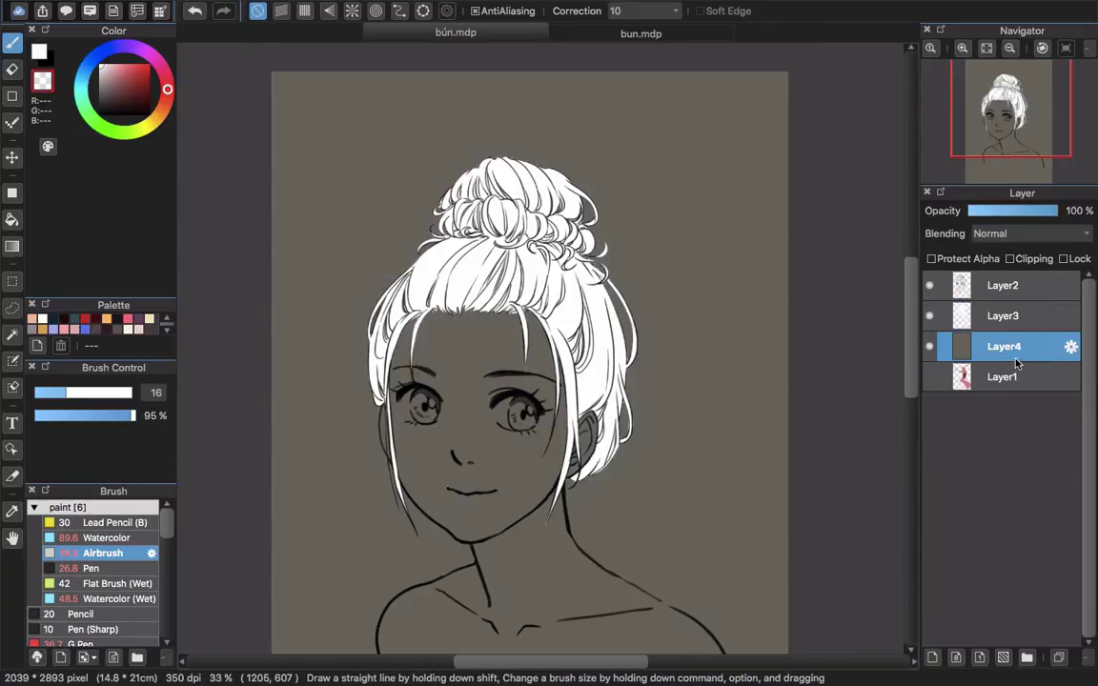
{"action": "left_click", "coordinate": [1001, 323]}
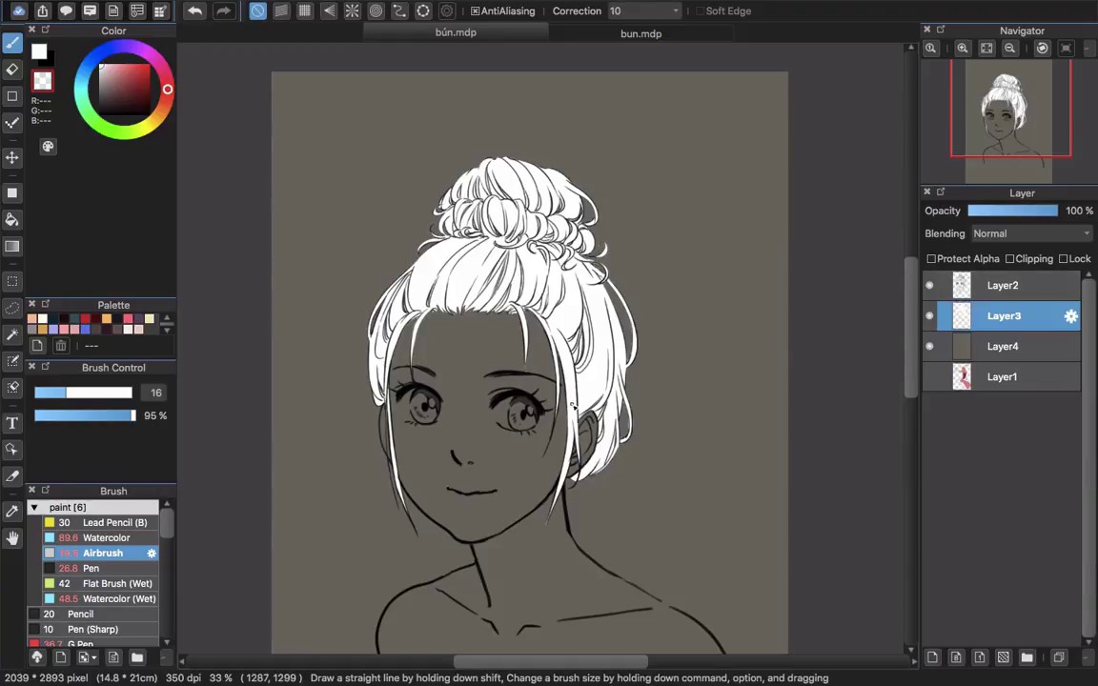
Protect Layer3's alpha, enlarge the transparent Airbrush to 264, and try a stroke above the hairline, undoing it.
{"action": "scroll", "coordinate": [467, 319], "scroll_direction": "up", "scroll_amount": 3}
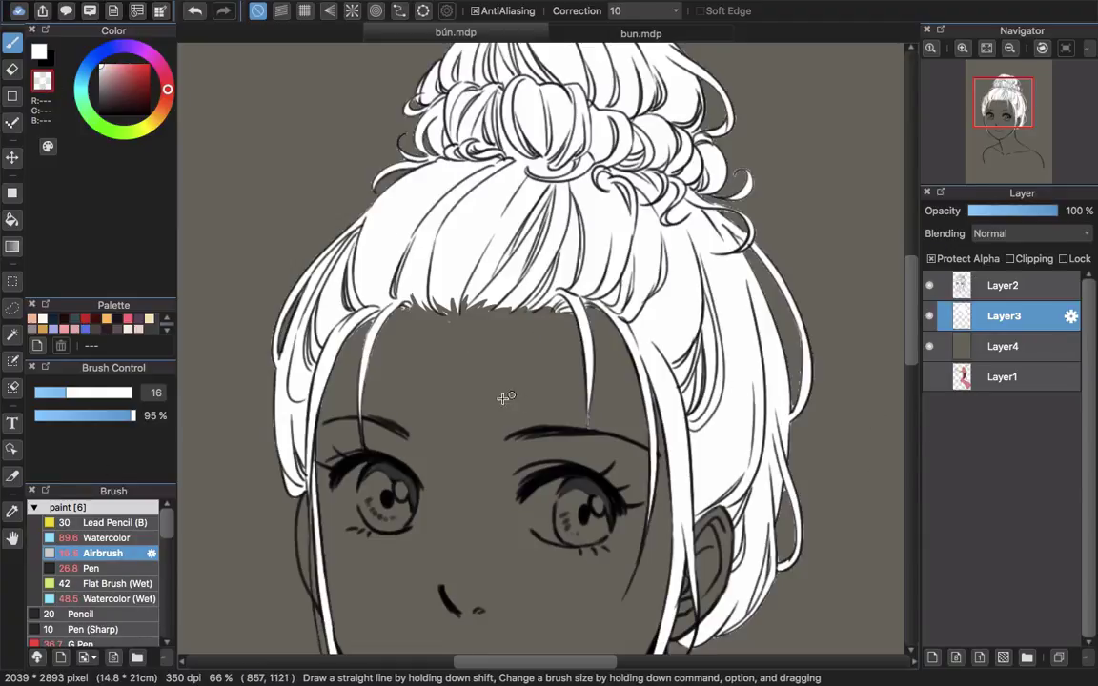
{"action": "left_click_drag", "start_coordinate": [489, 472], "coordinate": [808, 184]}
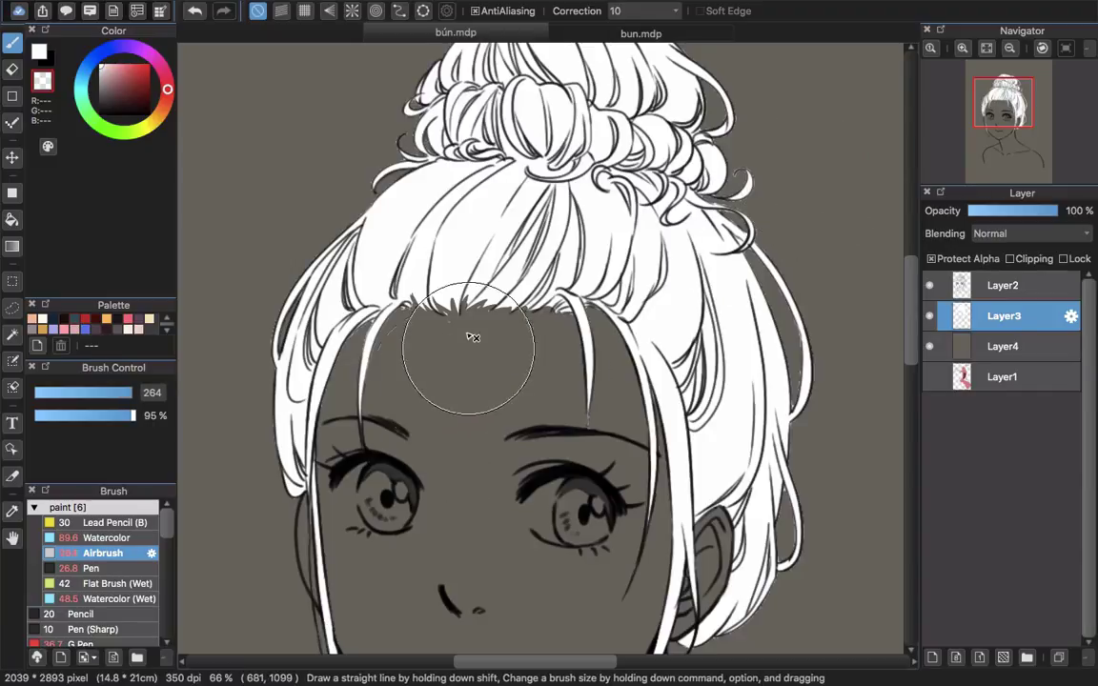
{"action": "left_click_drag", "start_coordinate": [477, 348], "coordinate": [434, 143]}
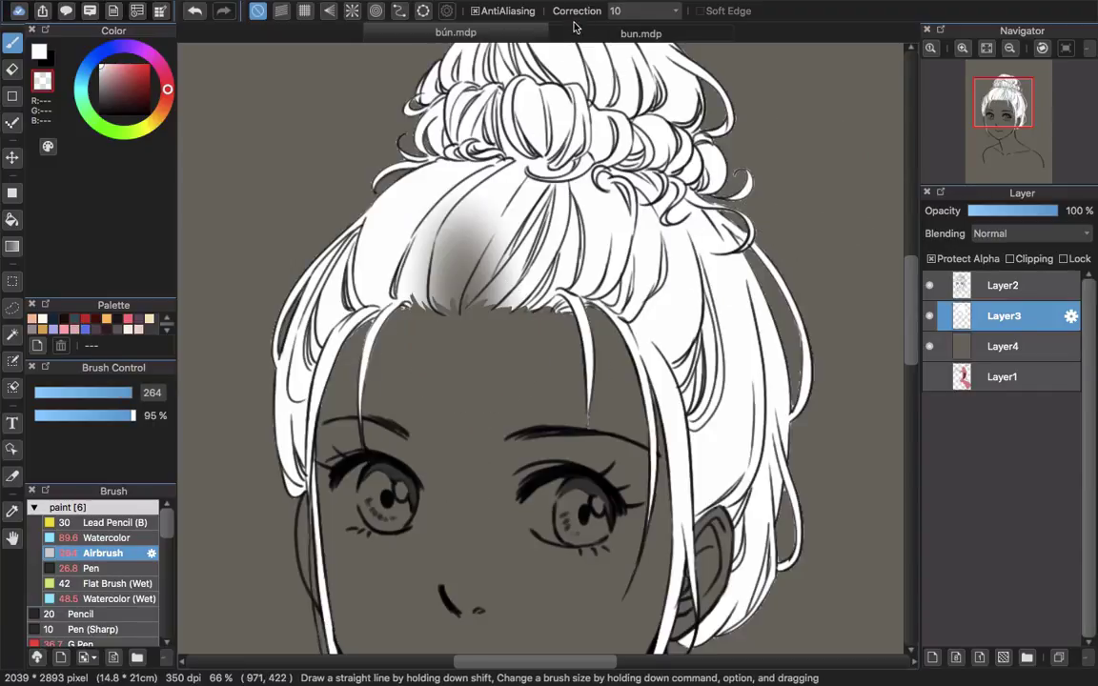
{"action": "key", "text": "super+z"}
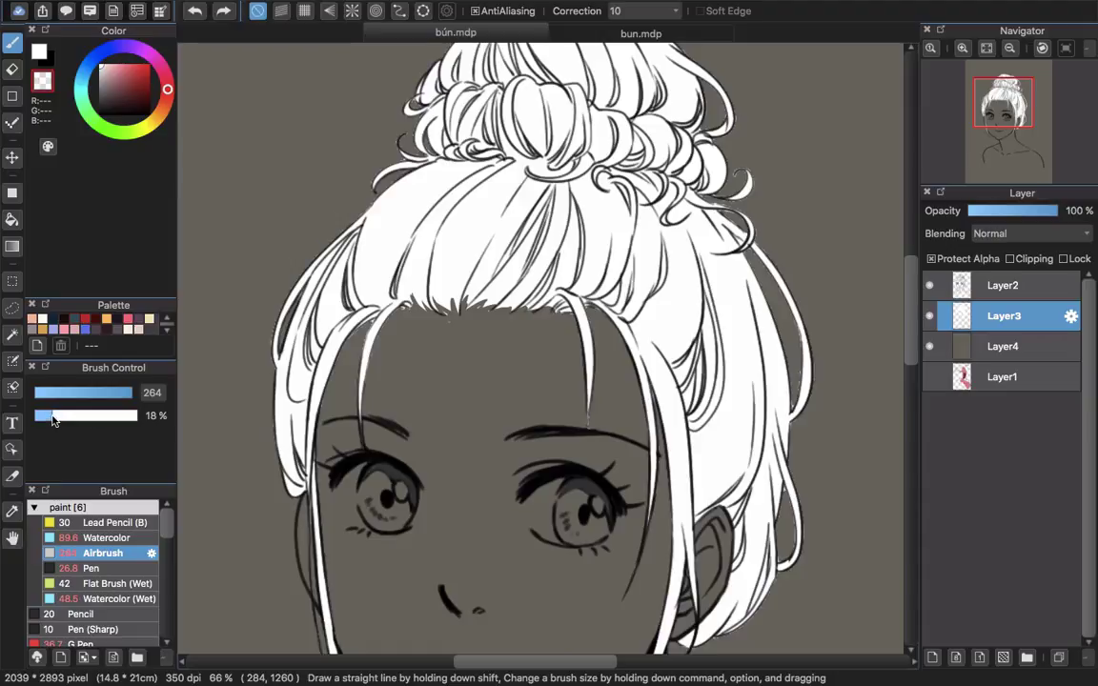
Lower the Airbrush opacity to 27%, softly fade the white hair fill along the middle of the hairline, and hide Layer4.
{"action": "left_click_drag", "start_coordinate": [66, 419], "coordinate": [62, 418]}
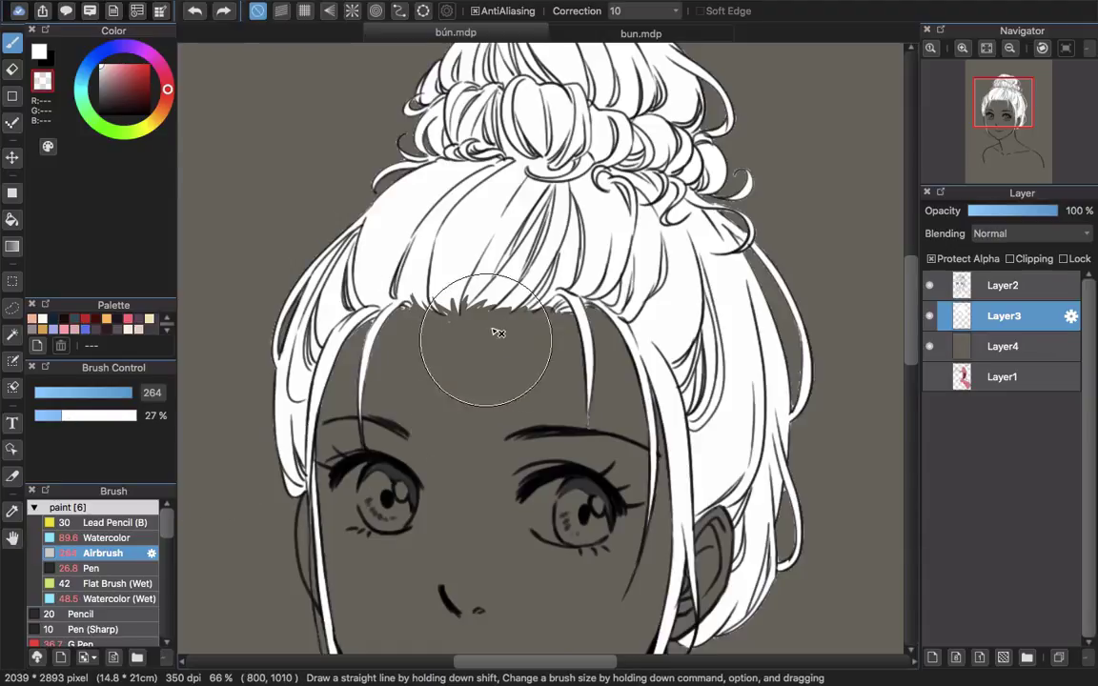
{"action": "left_click_drag", "start_coordinate": [452, 333], "coordinate": [440, 204]}
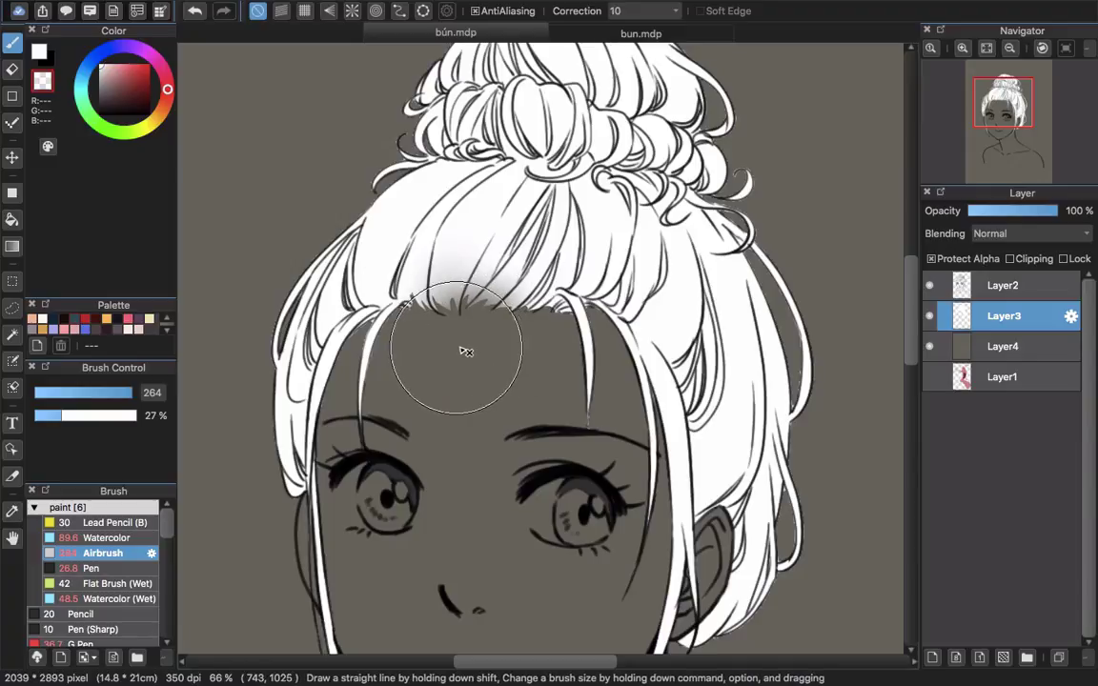
{"action": "mouse_move", "coordinate": [477, 334]}
{"action": "left_mouse_down"}
{"action": "mouse_move", "coordinate": [436, 318]}
{"action": "mouse_move", "coordinate": [487, 344]}
{"action": "mouse_move", "coordinate": [532, 322]}
{"action": "mouse_move", "coordinate": [509, 350]}
{"action": "mouse_move", "coordinate": [564, 304]}
{"action": "mouse_move", "coordinate": [494, 347]}
{"action": "mouse_move", "coordinate": [515, 324]}
{"action": "mouse_move", "coordinate": [479, 335]}
{"action": "mouse_move", "coordinate": [523, 338]}
{"action": "mouse_move", "coordinate": [563, 287]}
{"action": "mouse_move", "coordinate": [528, 341]}
{"action": "mouse_move", "coordinate": [552, 305]}
{"action": "mouse_move", "coordinate": [413, 343]}
{"action": "mouse_move", "coordinate": [404, 301]}
{"action": "mouse_move", "coordinate": [452, 318]}
{"action": "left_mouse_up"}
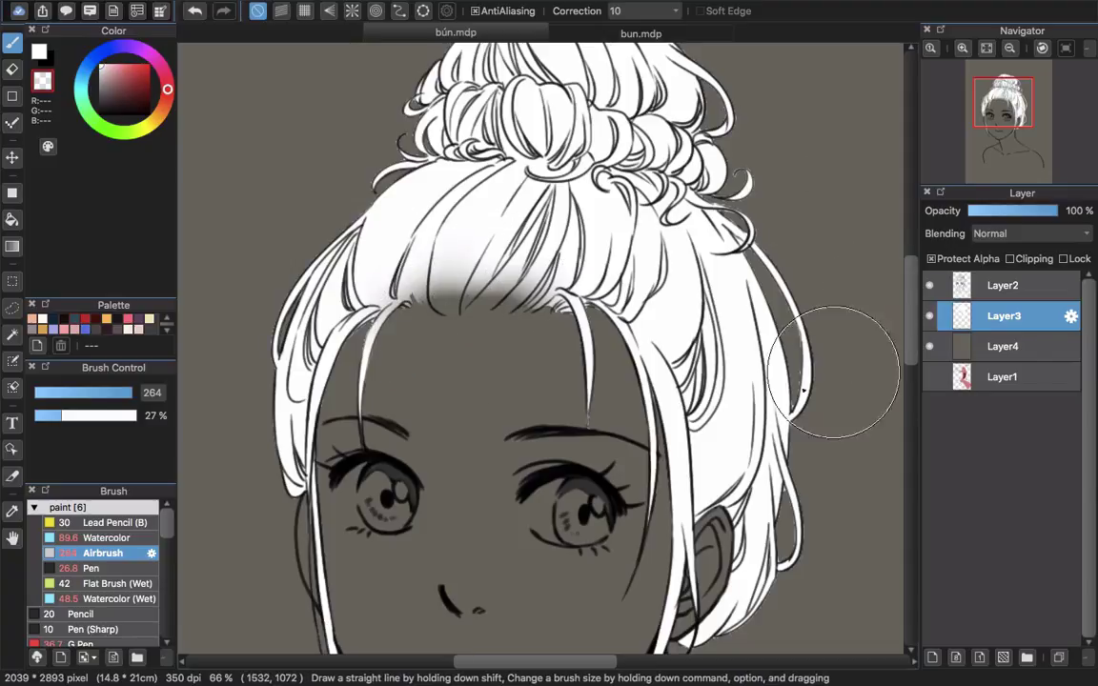
{"action": "scroll", "coordinate": [708, 450], "scroll_direction": "down", "scroll_amount": 2}
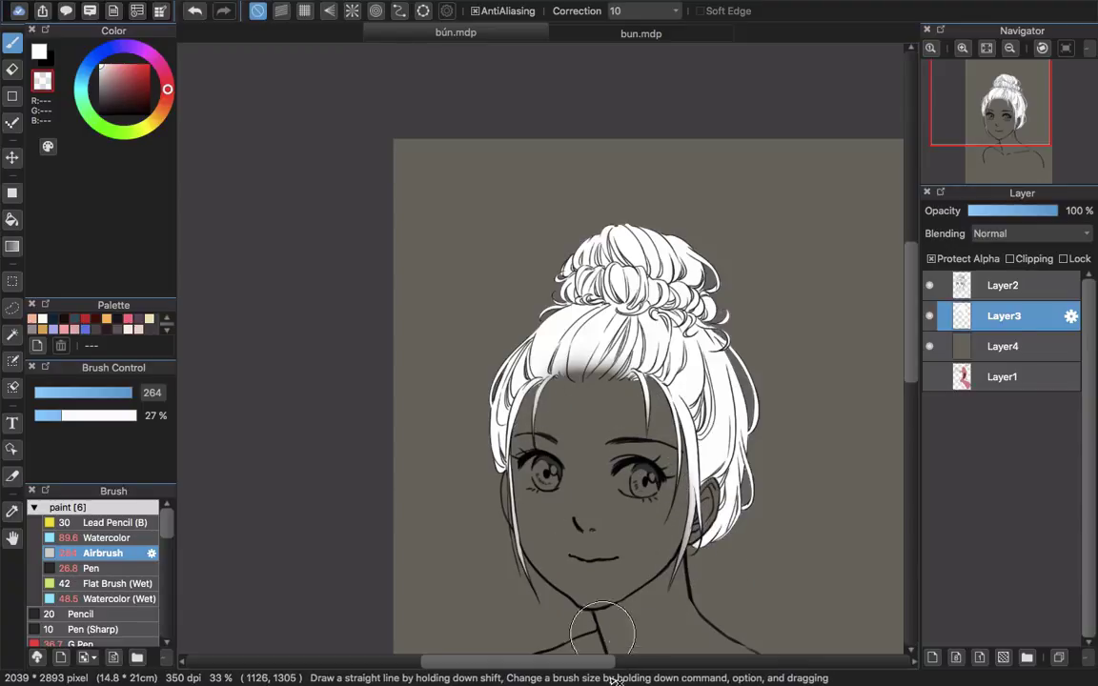
{"action": "left_click", "coordinate": [930, 349]}
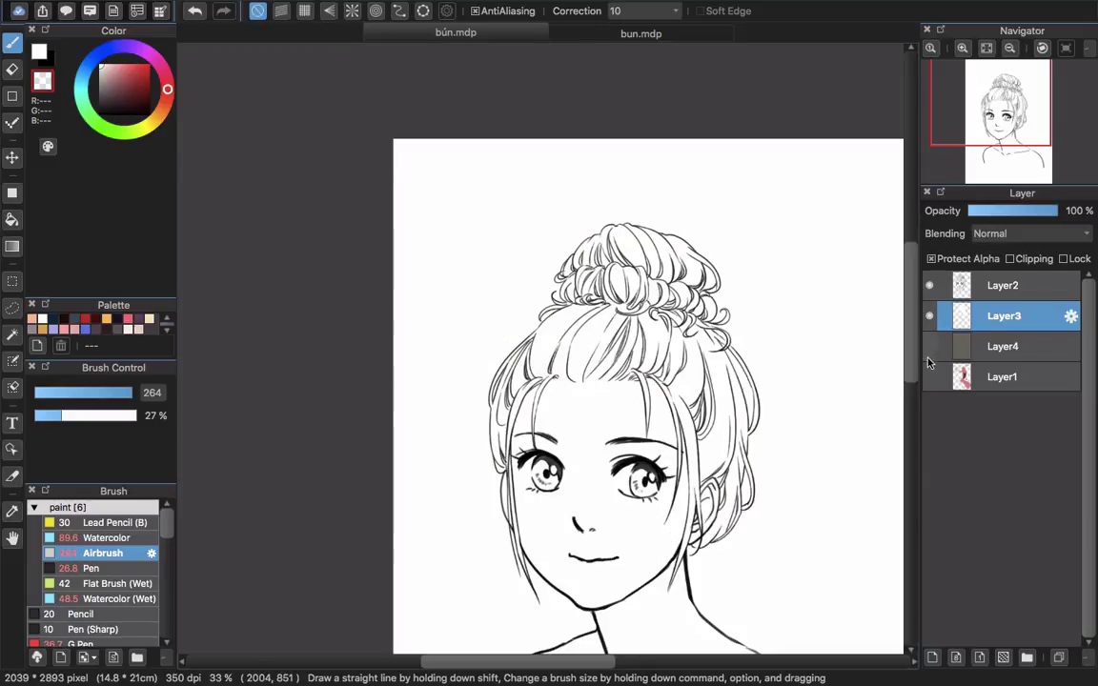
Add a new layer above Layer3 and clip it to the hair base.
{"action": "left_click_drag", "start_coordinate": [771, 428], "coordinate": [637, 371]}
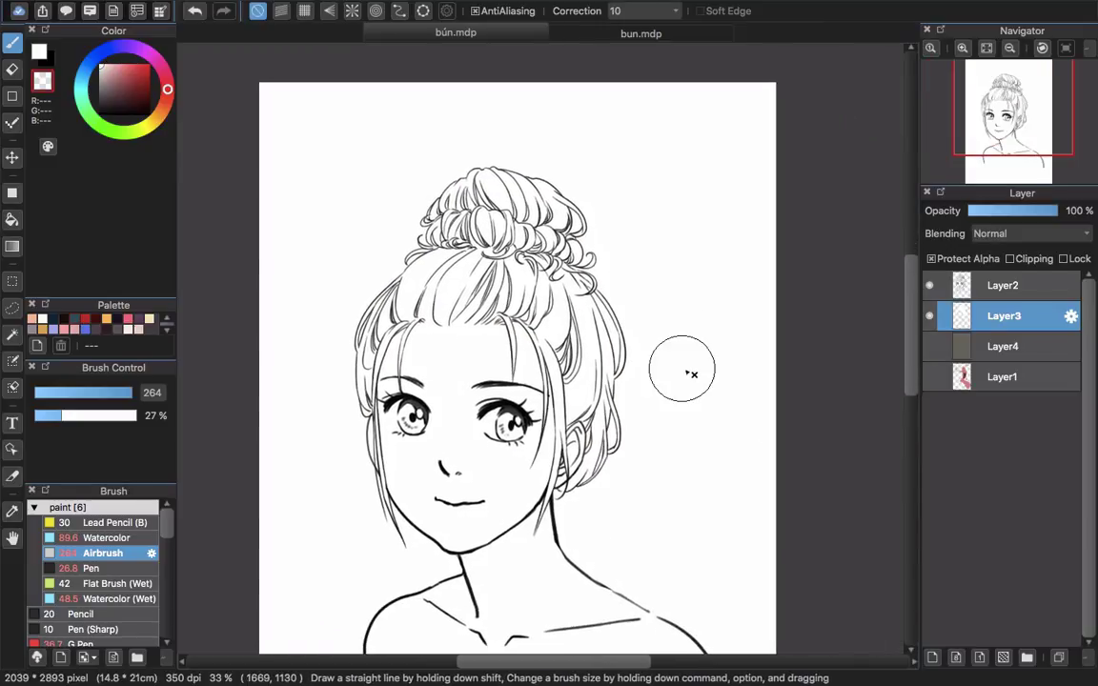
{"action": "left_click", "coordinate": [931, 658]}
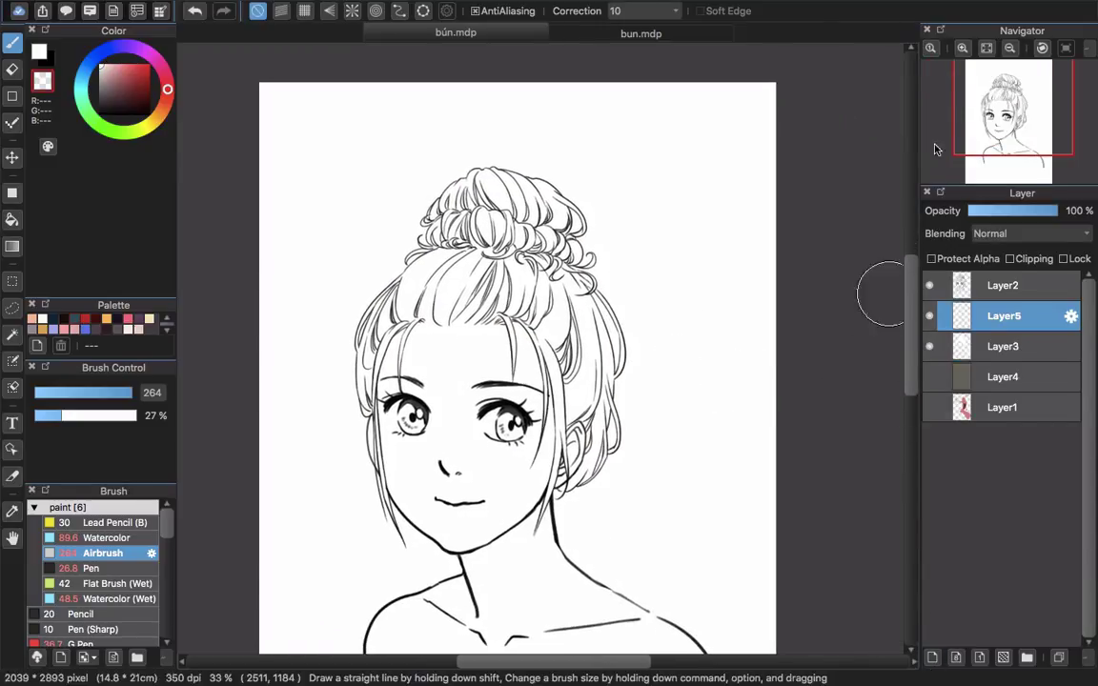
{"action": "left_click", "coordinate": [1026, 261]}
{"action": "left_click_drag", "start_coordinate": [605, 379], "coordinate": [687, 388]}
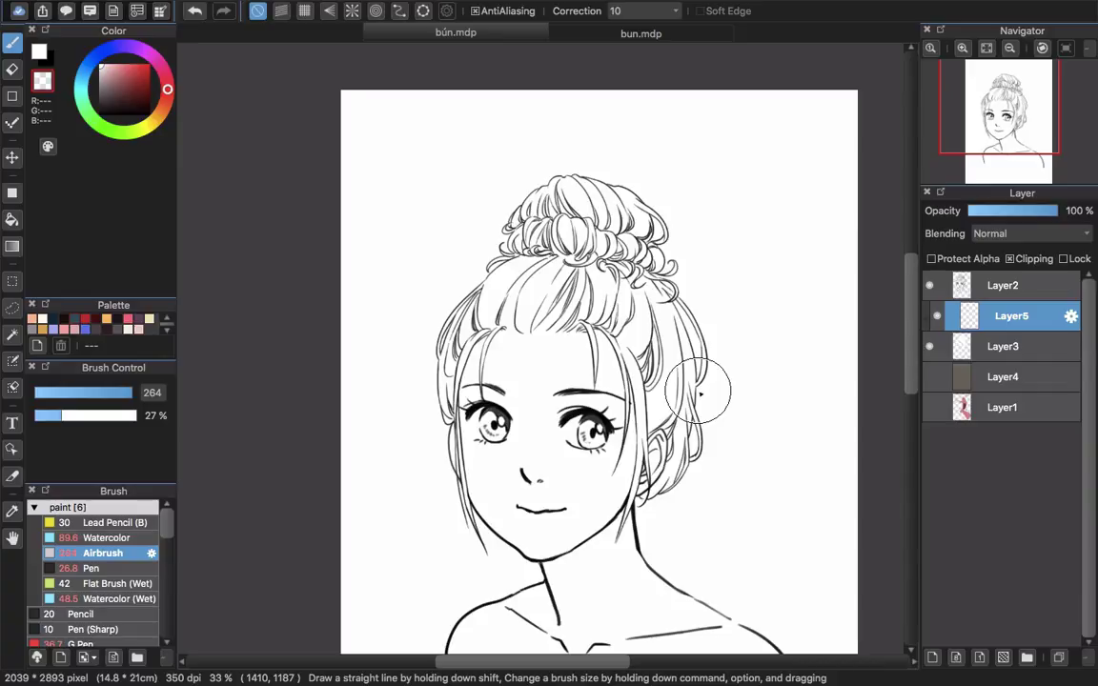
Try a light orange (R236 G201 B148) Airbrush shade over the hair above the ear, and undo it.
{"action": "left_click", "coordinate": [34, 53]}
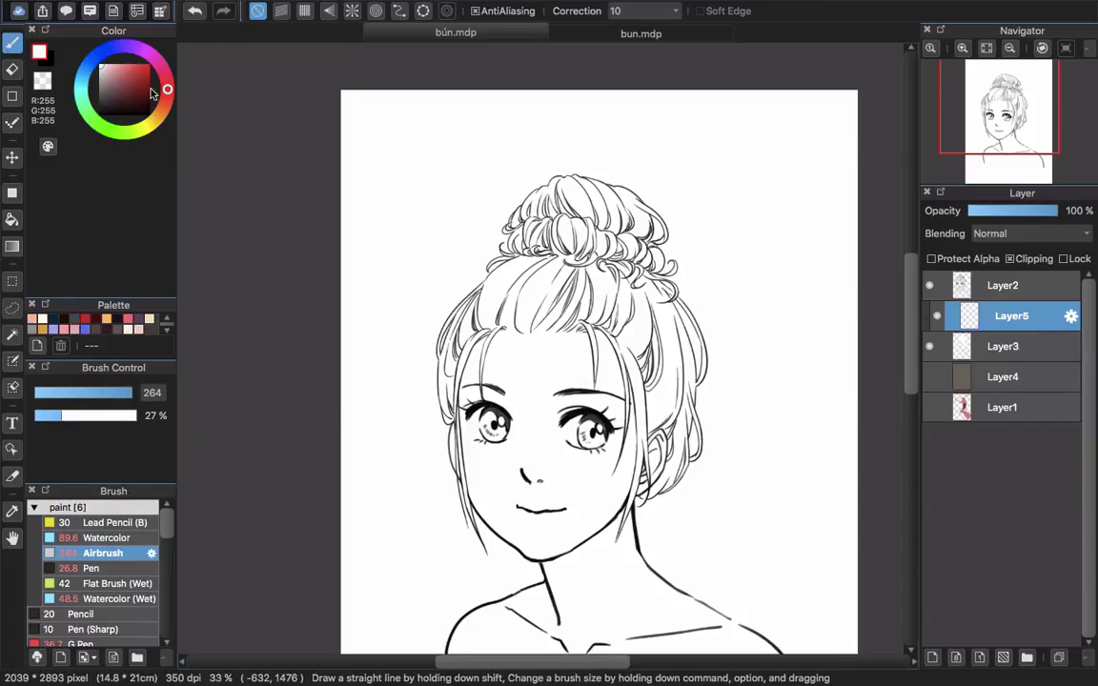
{"action": "left_click_drag", "start_coordinate": [166, 95], "coordinate": [157, 124]}
{"action": "mouse_move", "coordinate": [675, 330]}
{"action": "left_mouse_down"}
{"action": "mouse_move", "coordinate": [676, 386]}
{"action": "mouse_move", "coordinate": [643, 448]}
{"action": "mouse_move", "coordinate": [679, 367]}
{"action": "mouse_move", "coordinate": [667, 493]}
{"action": "mouse_move", "coordinate": [646, 516]}
{"action": "mouse_move", "coordinate": [657, 433]}
{"action": "mouse_move", "coordinate": [631, 362]}
{"action": "mouse_move", "coordinate": [667, 361]}
{"action": "mouse_move", "coordinate": [671, 276]}
{"action": "mouse_move", "coordinate": [652, 314]}
{"action": "left_mouse_up"}
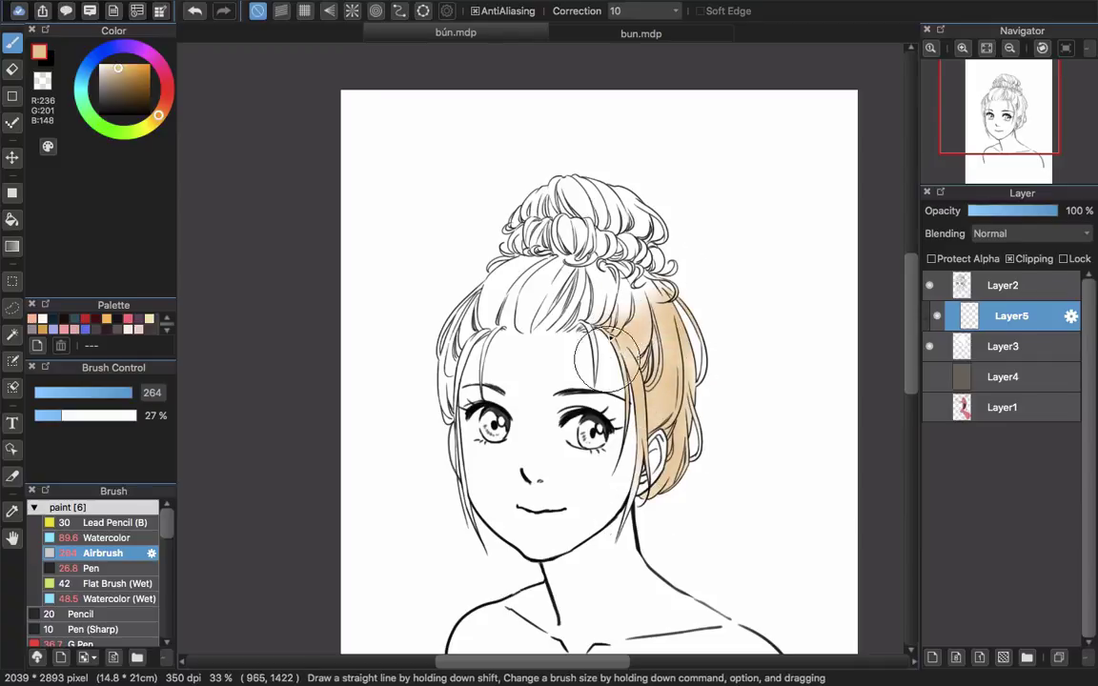
{"action": "key", "text": "super+z"}
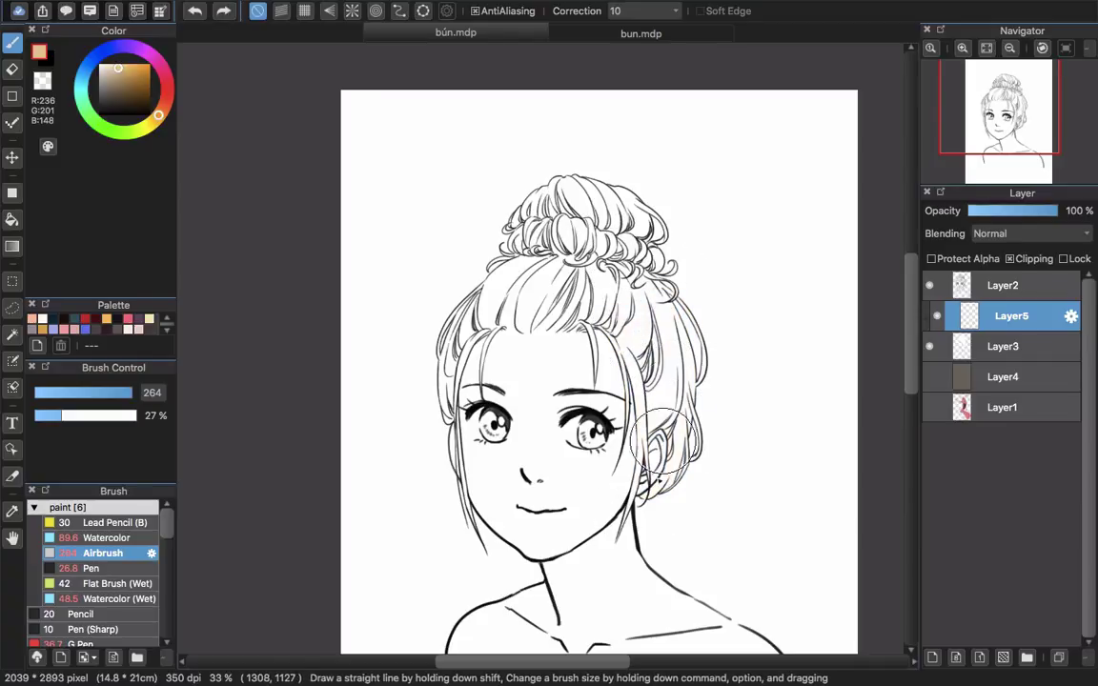
Airbrush trial shadows in light orange, warm gray, cool gray and light blue (R165 G202 B213) on the hair behind the ear and beside the bun.
{"action": "left_click_drag", "start_coordinate": [637, 524], "coordinate": [633, 419]}
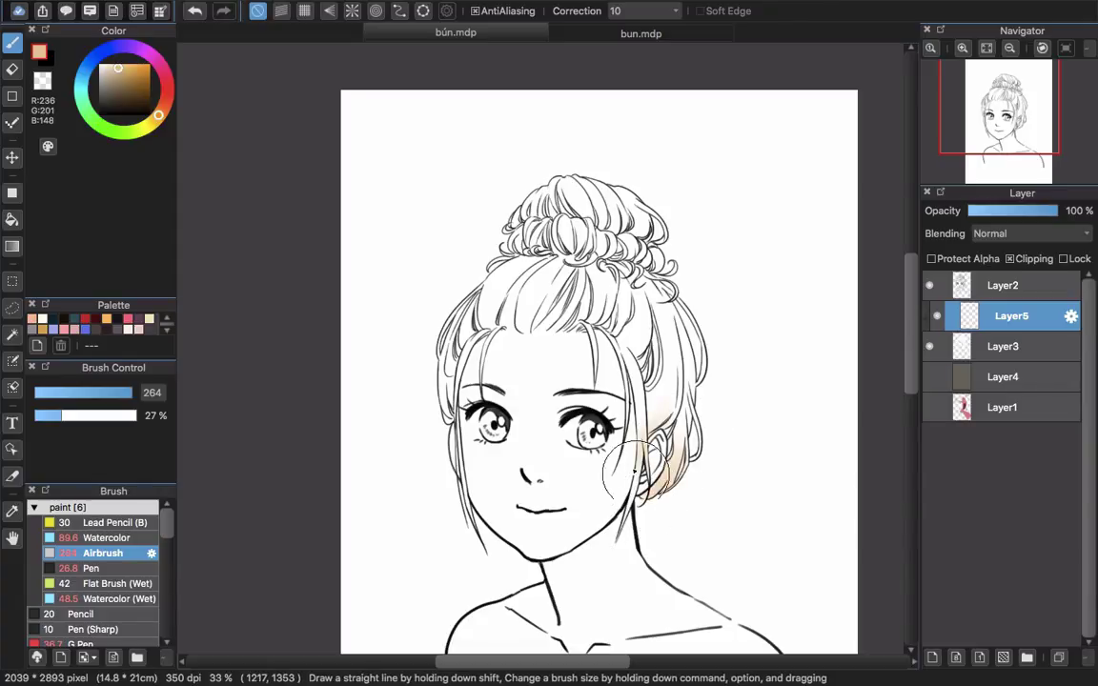
{"action": "left_click", "coordinate": [106, 85]}
{"action": "mouse_move", "coordinate": [673, 368]}
{"action": "left_mouse_down"}
{"action": "mouse_move", "coordinate": [689, 394]}
{"action": "mouse_move", "coordinate": [671, 427]}
{"action": "mouse_move", "coordinate": [617, 457]}
{"action": "mouse_move", "coordinate": [678, 422]}
{"action": "mouse_move", "coordinate": [655, 408]}
{"action": "mouse_move", "coordinate": [625, 459]}
{"action": "mouse_move", "coordinate": [642, 368]}
{"action": "mouse_move", "coordinate": [635, 412]}
{"action": "left_mouse_up"}
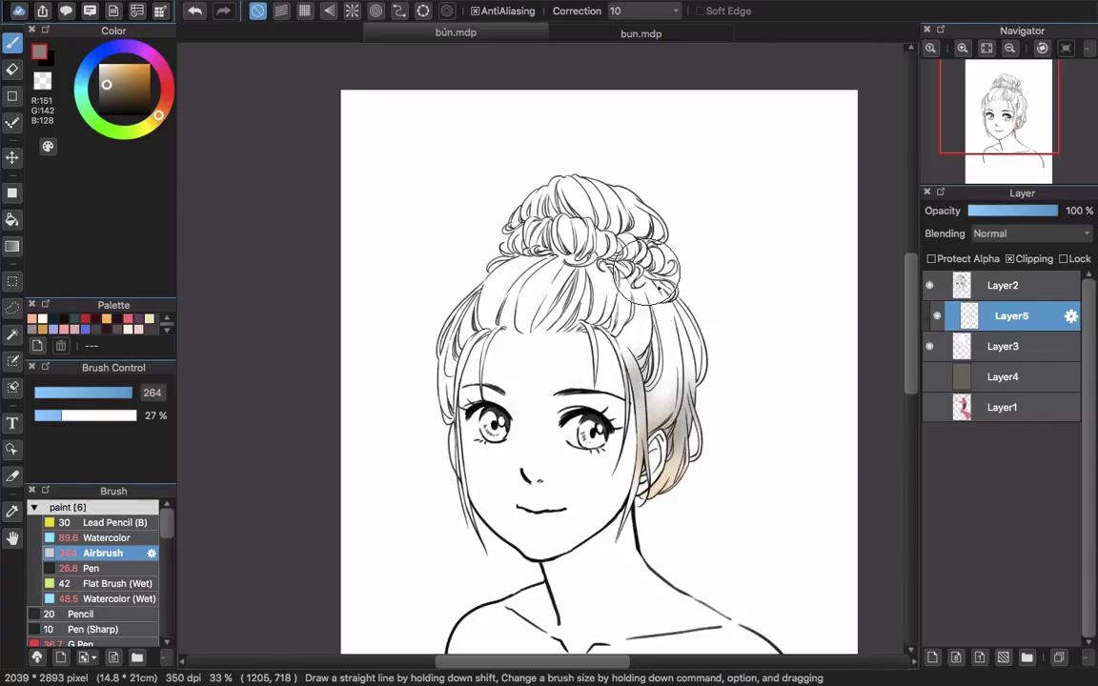
{"action": "left_click_drag", "start_coordinate": [655, 256], "coordinate": [664, 280]}
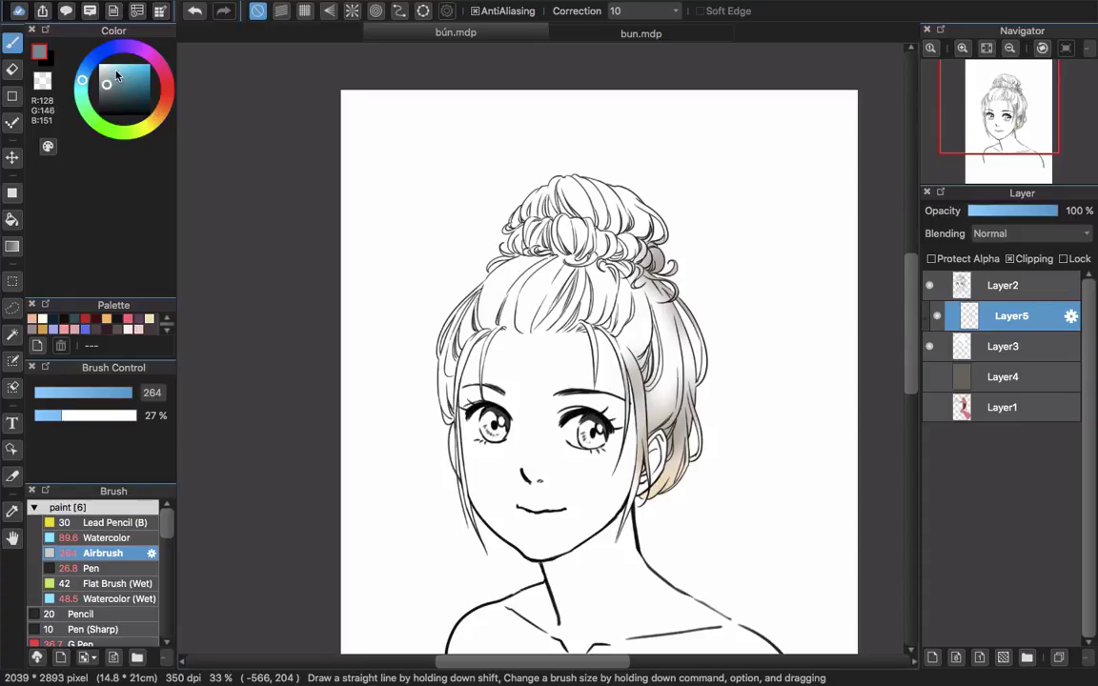
{"action": "mouse_move", "coordinate": [636, 458]}
{"action": "left_mouse_down"}
{"action": "mouse_move", "coordinate": [695, 441]}
{"action": "mouse_move", "coordinate": [670, 458]}
{"action": "mouse_move", "coordinate": [644, 512]}
{"action": "mouse_move", "coordinate": [691, 414]}
{"action": "mouse_move", "coordinate": [670, 434]}
{"action": "mouse_move", "coordinate": [703, 312]}
{"action": "mouse_move", "coordinate": [684, 275]}
{"action": "mouse_move", "coordinate": [659, 263]}
{"action": "mouse_move", "coordinate": [664, 291]}
{"action": "mouse_move", "coordinate": [666, 224]}
{"action": "left_mouse_up"}
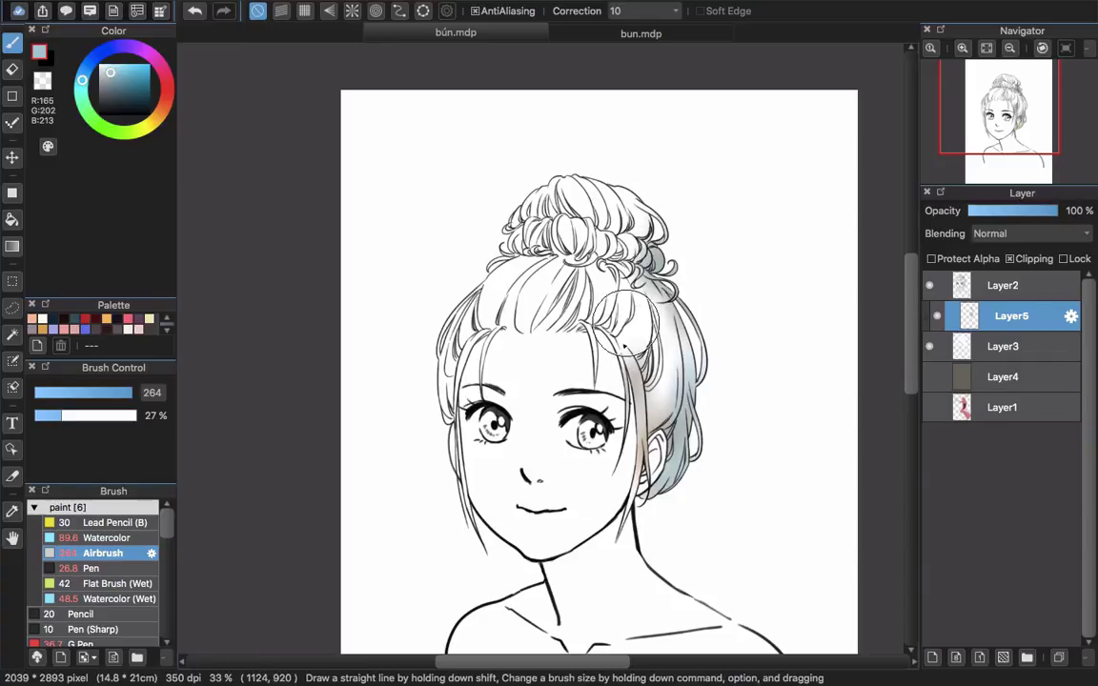
{"action": "left_click_drag", "start_coordinate": [626, 325], "coordinate": [601, 332]}
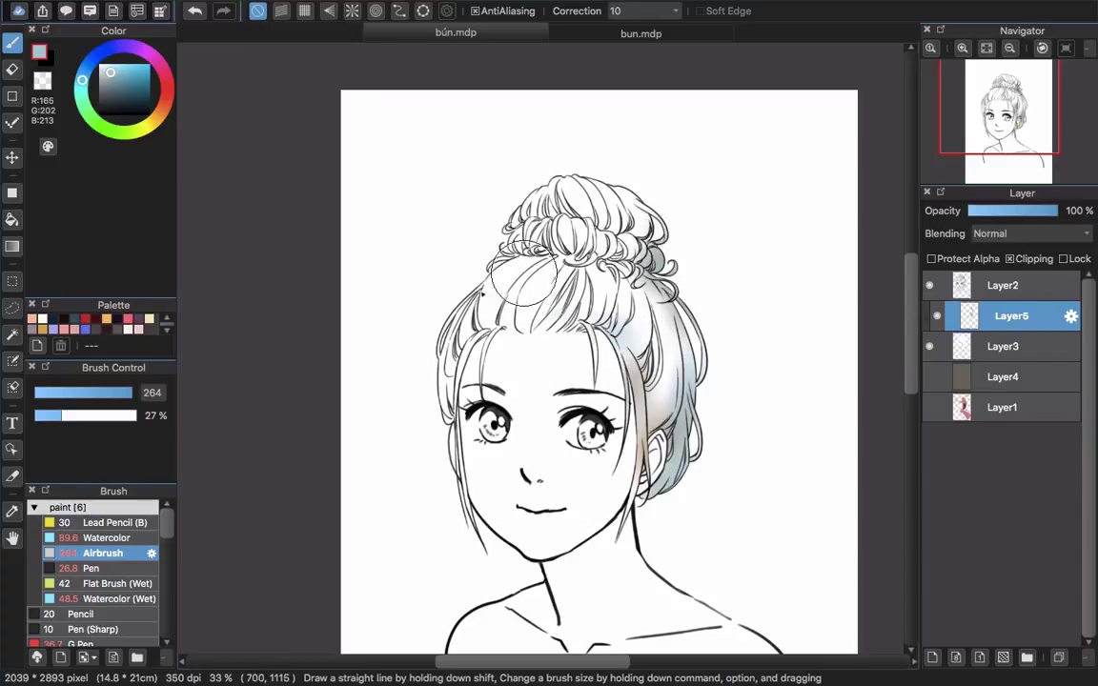
Airbrush a trial light purple (R211 G171 B244) shadow over the right side of the bun and the hair above the ear.
{"action": "left_click", "coordinate": [126, 47]}
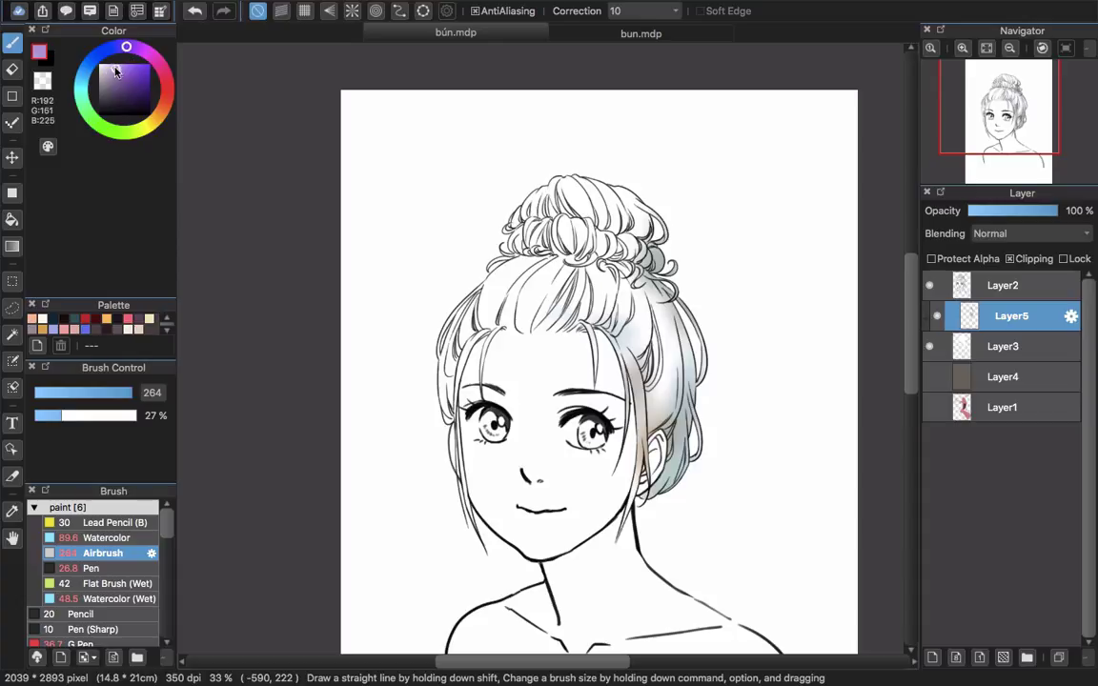
{"action": "left_click_drag", "start_coordinate": [115, 71], "coordinate": [114, 67]}
{"action": "mouse_move", "coordinate": [634, 219]}
{"action": "left_mouse_down"}
{"action": "mouse_move", "coordinate": [619, 266]}
{"action": "mouse_move", "coordinate": [656, 278]}
{"action": "mouse_move", "coordinate": [646, 277]}
{"action": "left_mouse_up"}
{"action": "mouse_move", "coordinate": [657, 365]}
{"action": "left_mouse_down"}
{"action": "mouse_move", "coordinate": [640, 425]}
{"action": "mouse_move", "coordinate": [654, 440]}
{"action": "left_mouse_up"}
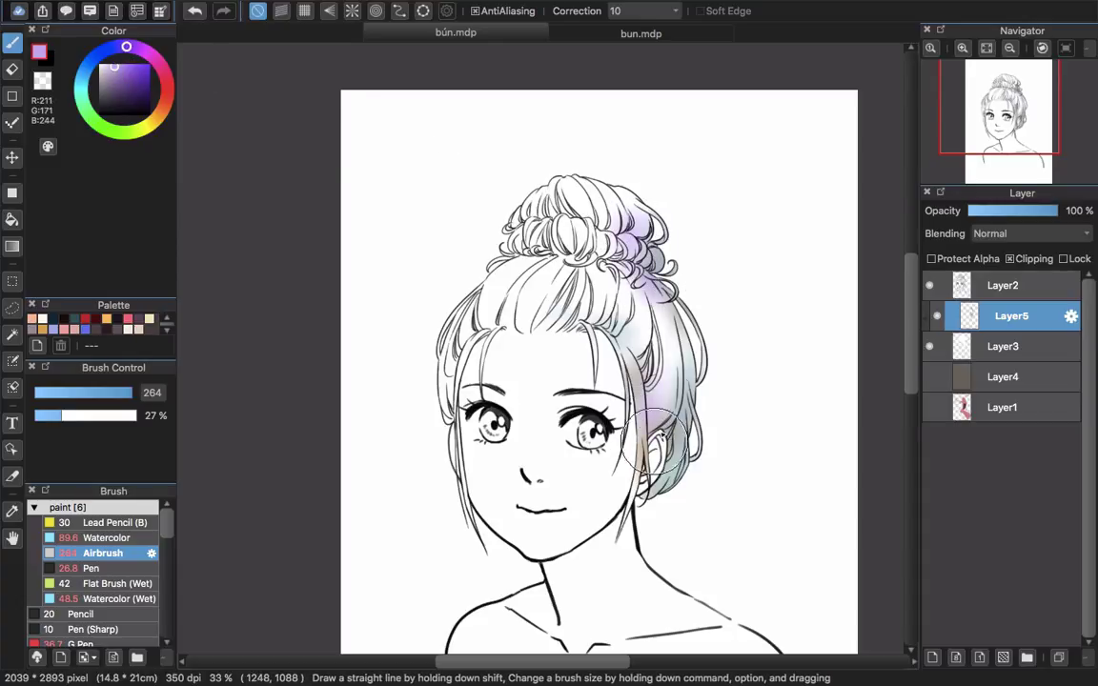
{"action": "scroll", "coordinate": [746, 395], "scroll_direction": "down", "scroll_amount": 1}
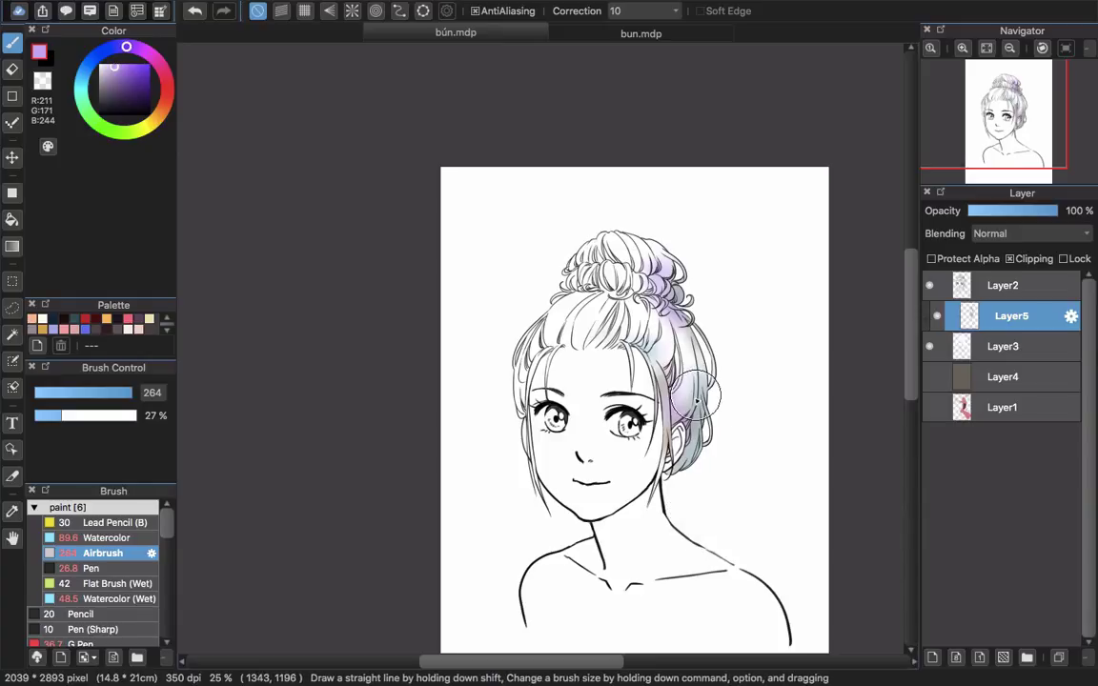
{"action": "mouse_move", "coordinate": [669, 416]}
{"action": "left_mouse_down"}
{"action": "mouse_move", "coordinate": [673, 429]}
{"action": "mouse_move", "coordinate": [690, 366]}
{"action": "mouse_move", "coordinate": [697, 397]}
{"action": "mouse_move", "coordinate": [683, 420]}
{"action": "left_mouse_up"}
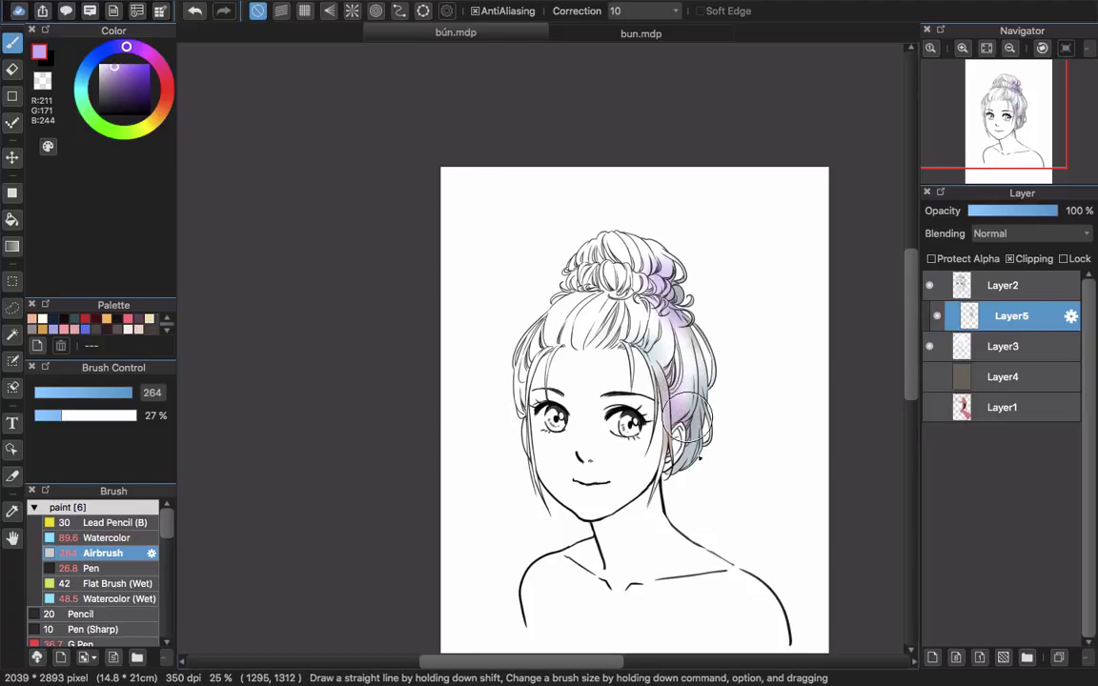
Set the color to pale blue-gray (R208 G225 B228) and clear all the trial shading from Layer5.
{"action": "left_click", "coordinate": [83, 85]}
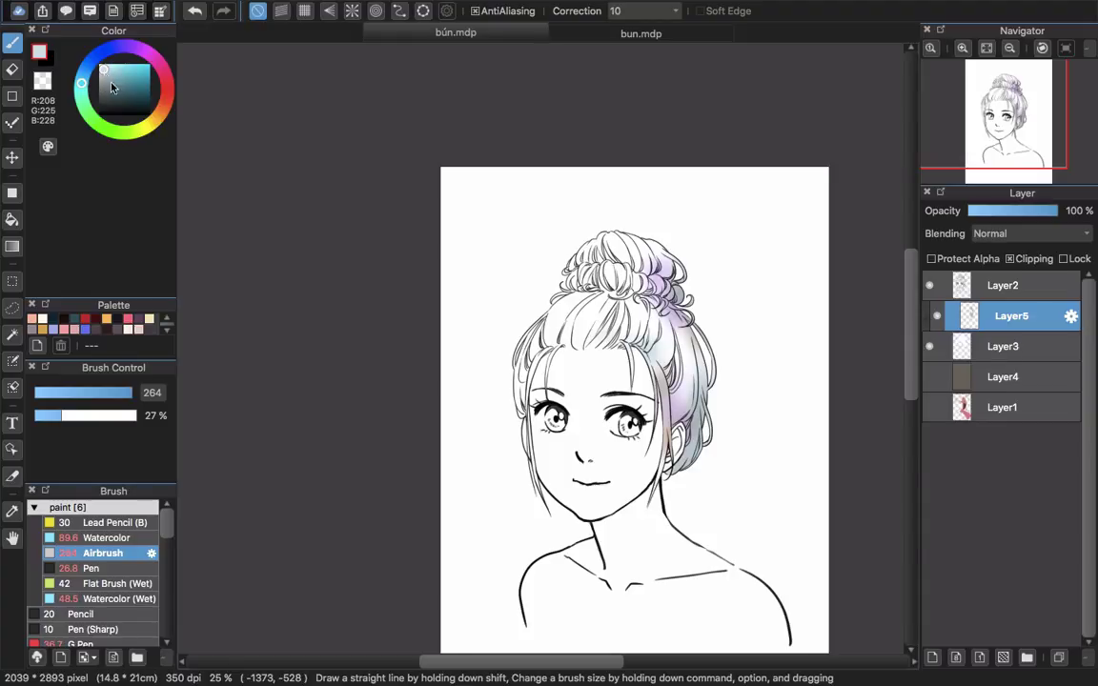
{"action": "key", "text": "super+a"}
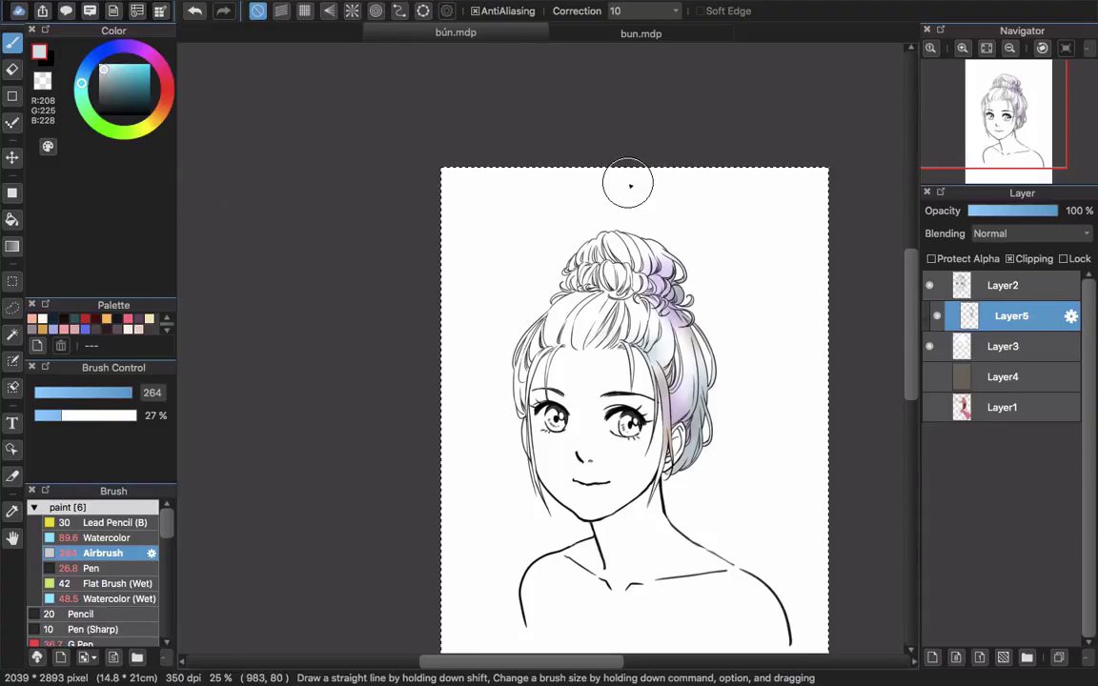
{"action": "key", "text": "Delete"}
{"action": "key", "text": "super+d"}
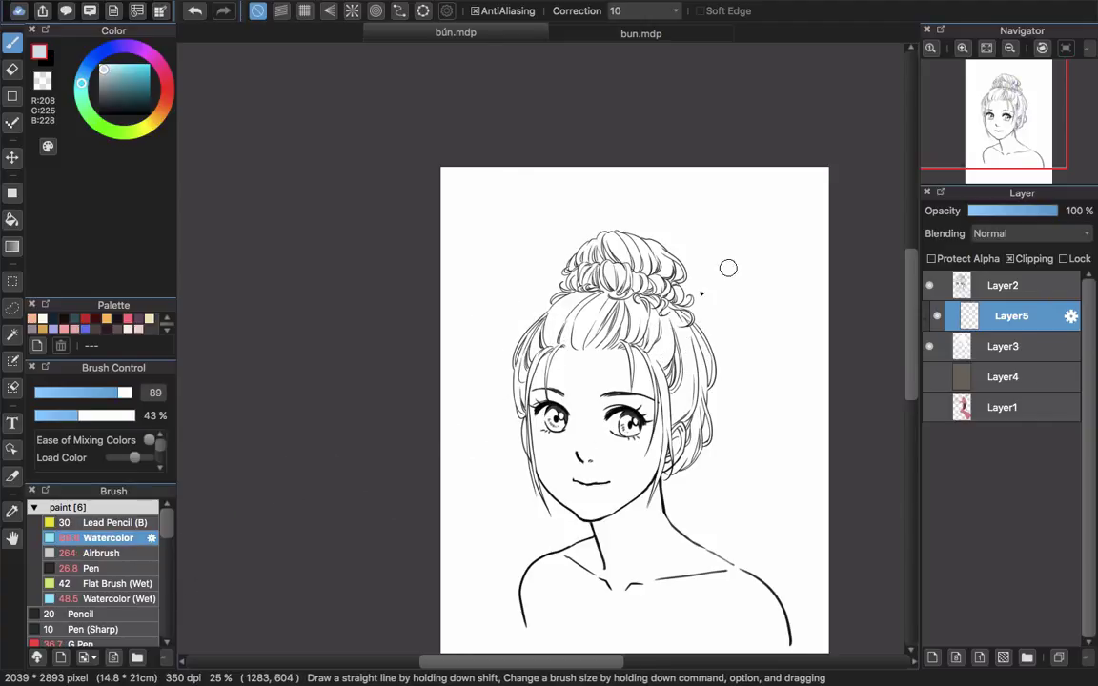
Wash pale blue-gray over the right side of the hair, the bun and the crown with the Watercolor brush at size 411 and 43% opacity.
{"action": "mouse_move", "coordinate": [618, 413]}
{"action": "left_mouse_down"}
{"action": "mouse_move", "coordinate": [687, 366]}
{"action": "mouse_move", "coordinate": [677, 373]}
{"action": "left_mouse_up"}
{"action": "left_click_drag", "start_coordinate": [699, 319], "coordinate": [680, 433]}
{"action": "mouse_move", "coordinate": [693, 371]}
{"action": "left_mouse_down"}
{"action": "mouse_move", "coordinate": [694, 406]}
{"action": "mouse_move", "coordinate": [669, 469]}
{"action": "left_mouse_up"}
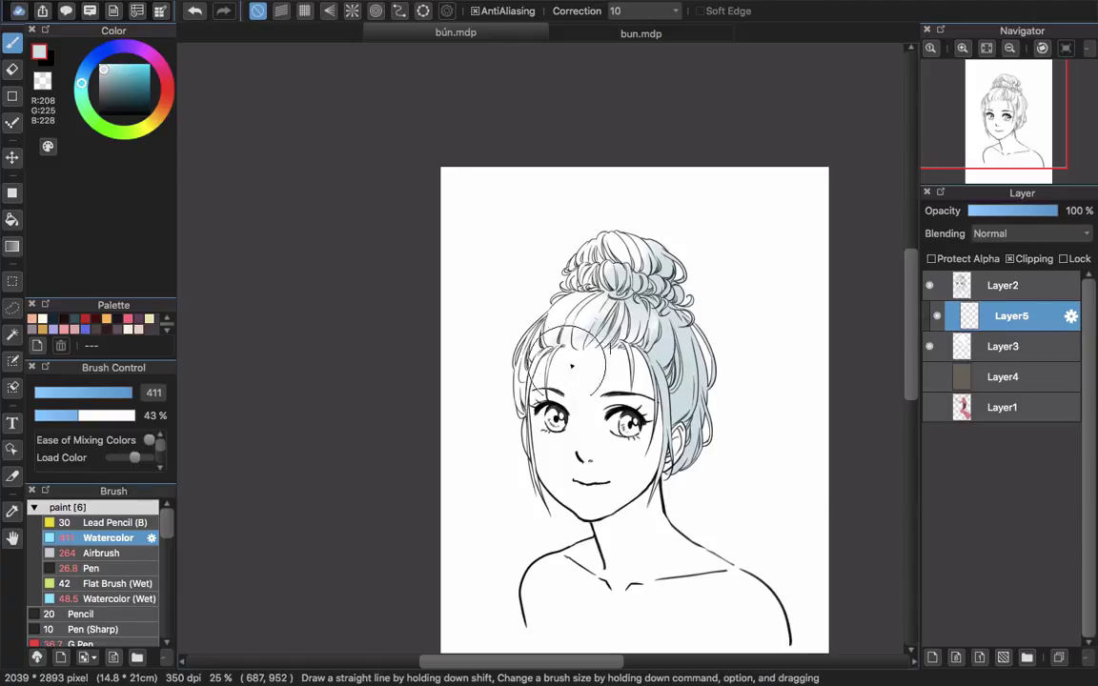
{"action": "left_click_drag", "start_coordinate": [572, 366], "coordinate": [591, 348]}
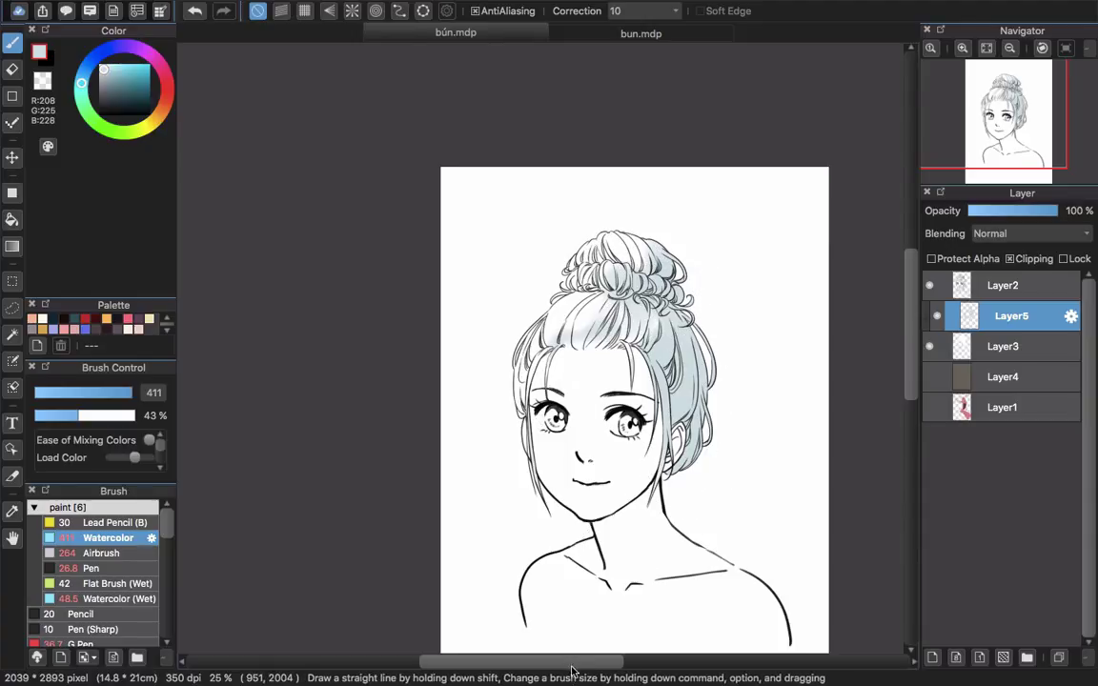
Refine the pale blue-gray shading on the bun coils and the left side strands with the Watercolor brush at size 90.
{"action": "scroll", "coordinate": [558, 252], "scroll_direction": "up", "scroll_amount": 1}
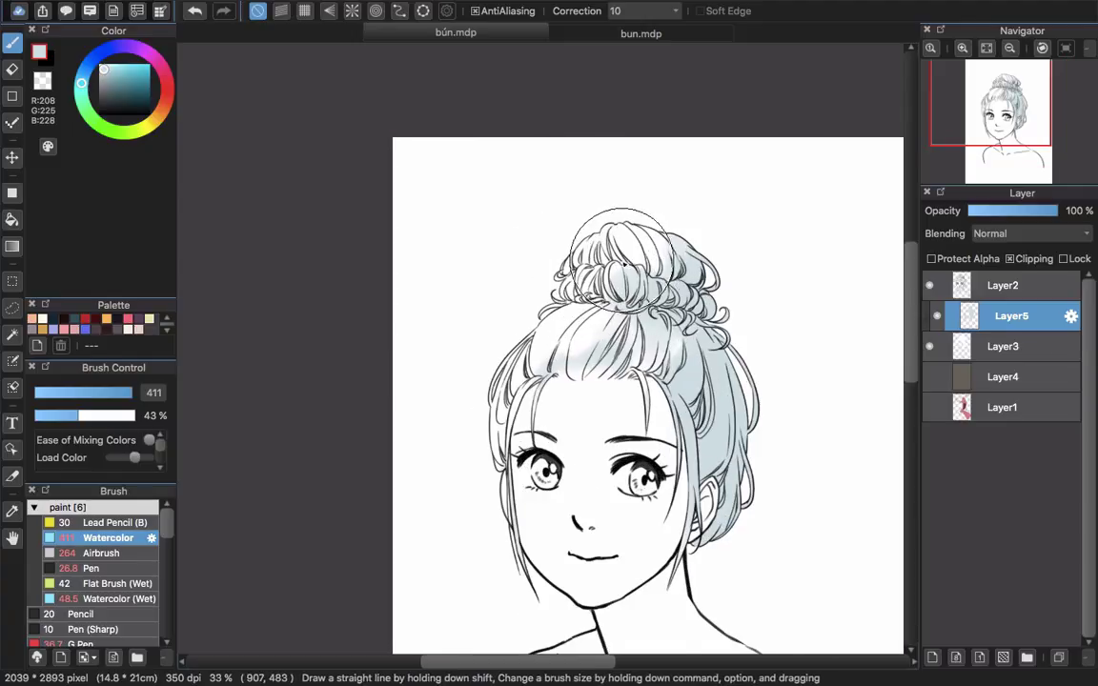
{"action": "scroll", "coordinate": [622, 256], "scroll_direction": "up", "scroll_amount": 1}
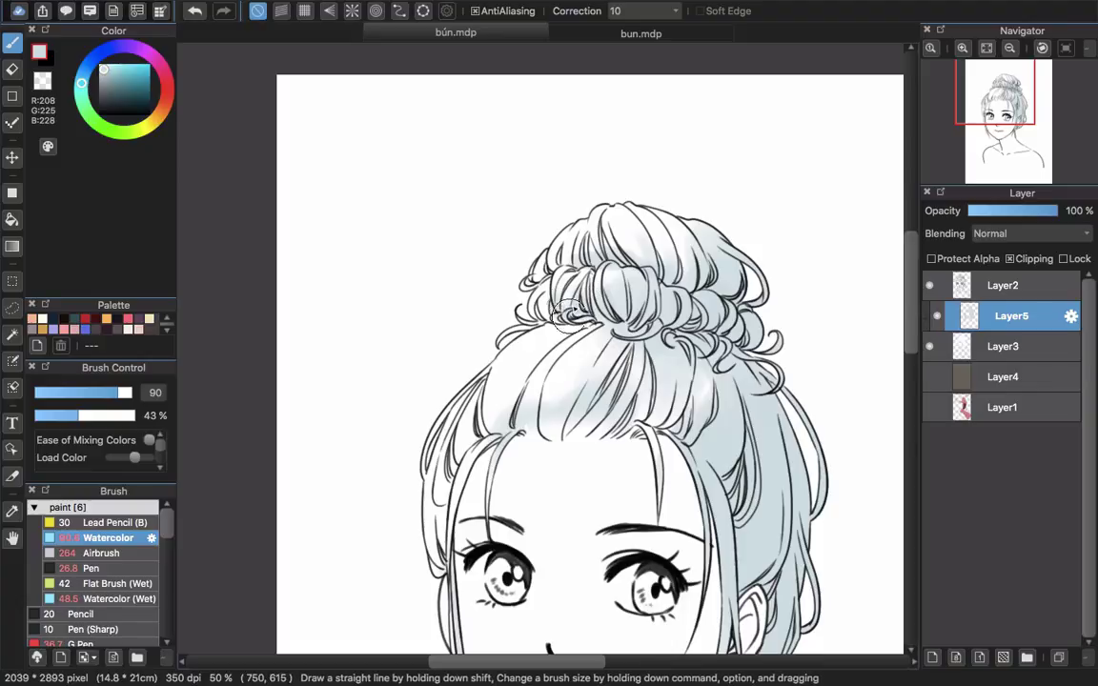
{"action": "scroll", "coordinate": [570, 312], "scroll_direction": "down", "scroll_amount": 3}
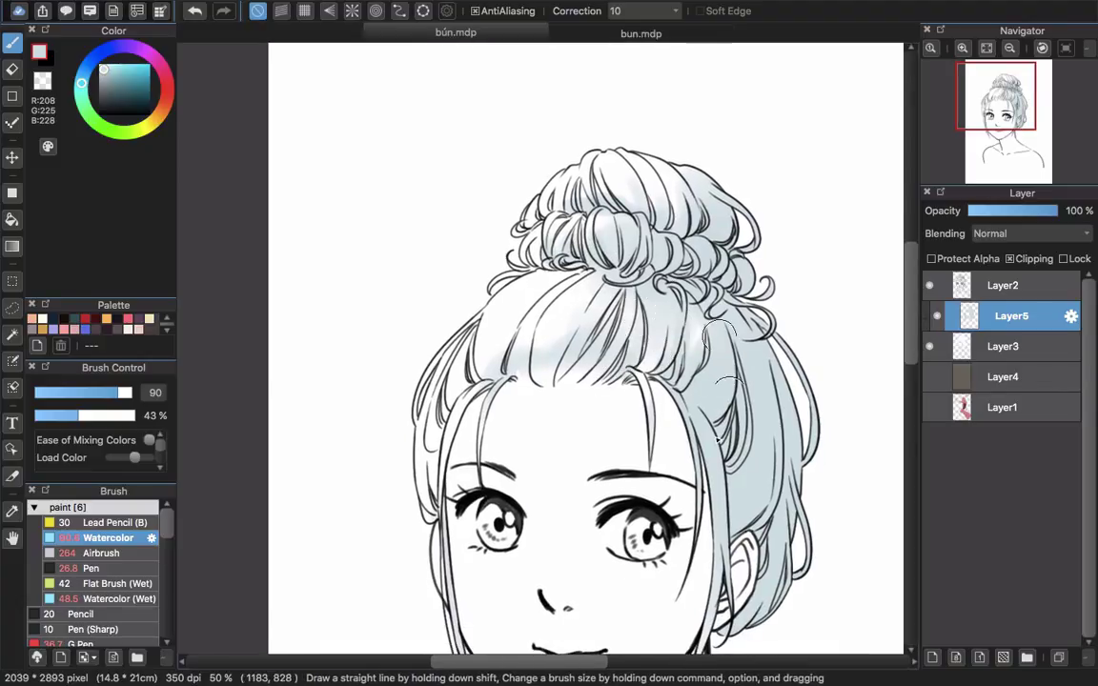
{"action": "mouse_move", "coordinate": [790, 574]}
{"action": "left_mouse_down"}
{"action": "mouse_move", "coordinate": [720, 372]}
{"action": "mouse_move", "coordinate": [728, 407]}
{"action": "mouse_move", "coordinate": [726, 343]}
{"action": "left_mouse_up"}
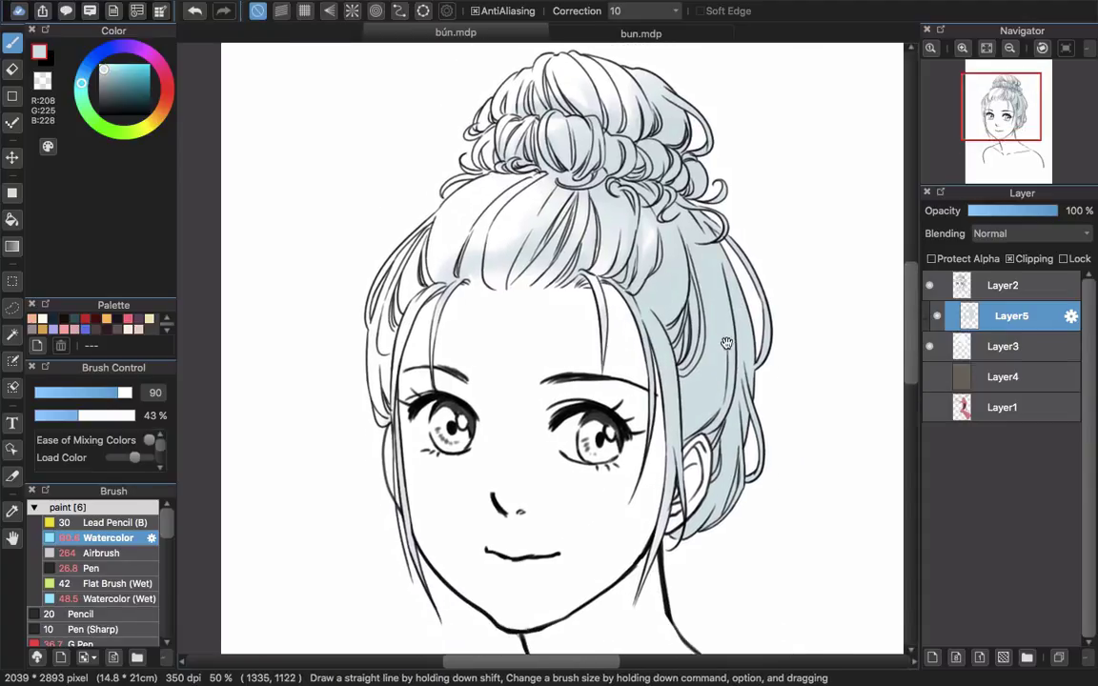
{"action": "scroll", "coordinate": [597, 195], "scroll_direction": "up", "scroll_amount": 5}
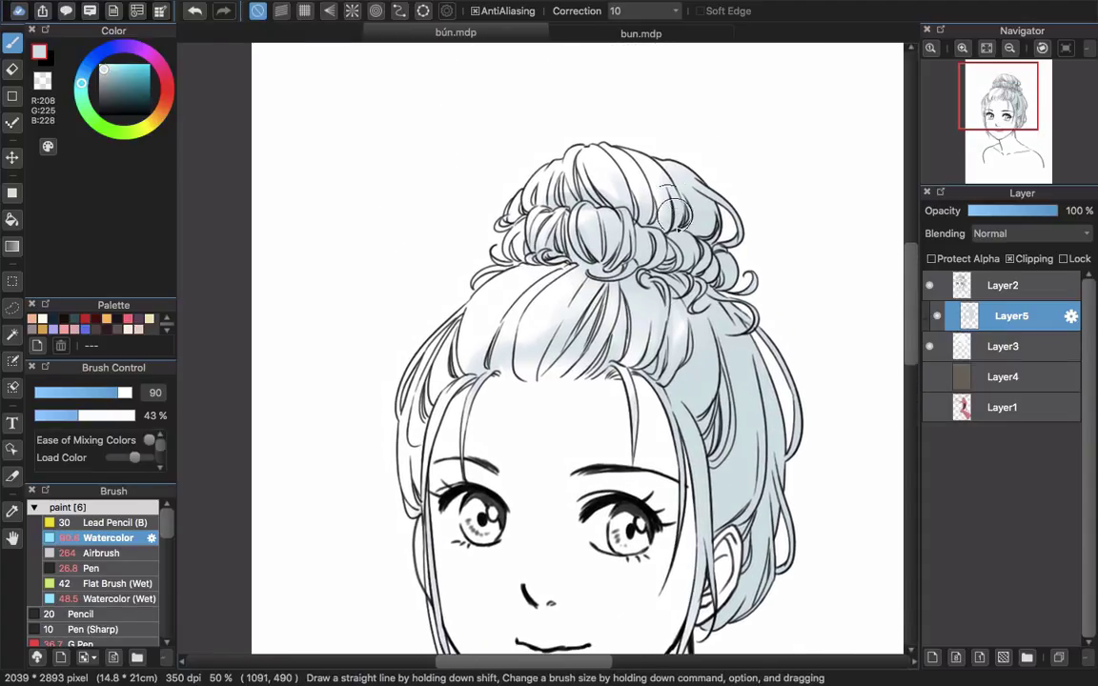
{"action": "scroll", "coordinate": [561, 314], "scroll_direction": "down", "scroll_amount": 2}
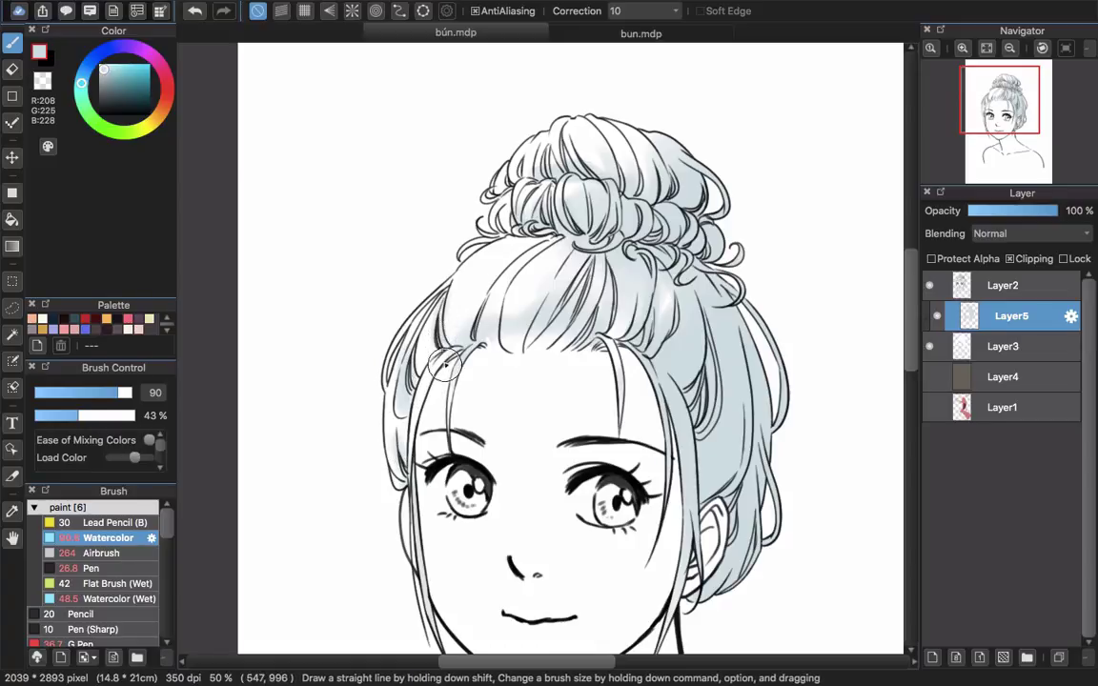
{"action": "mouse_move", "coordinate": [723, 420]}
{"action": "left_mouse_down"}
{"action": "mouse_move", "coordinate": [646, 384]}
{"action": "mouse_move", "coordinate": [650, 338]}
{"action": "left_mouse_up"}
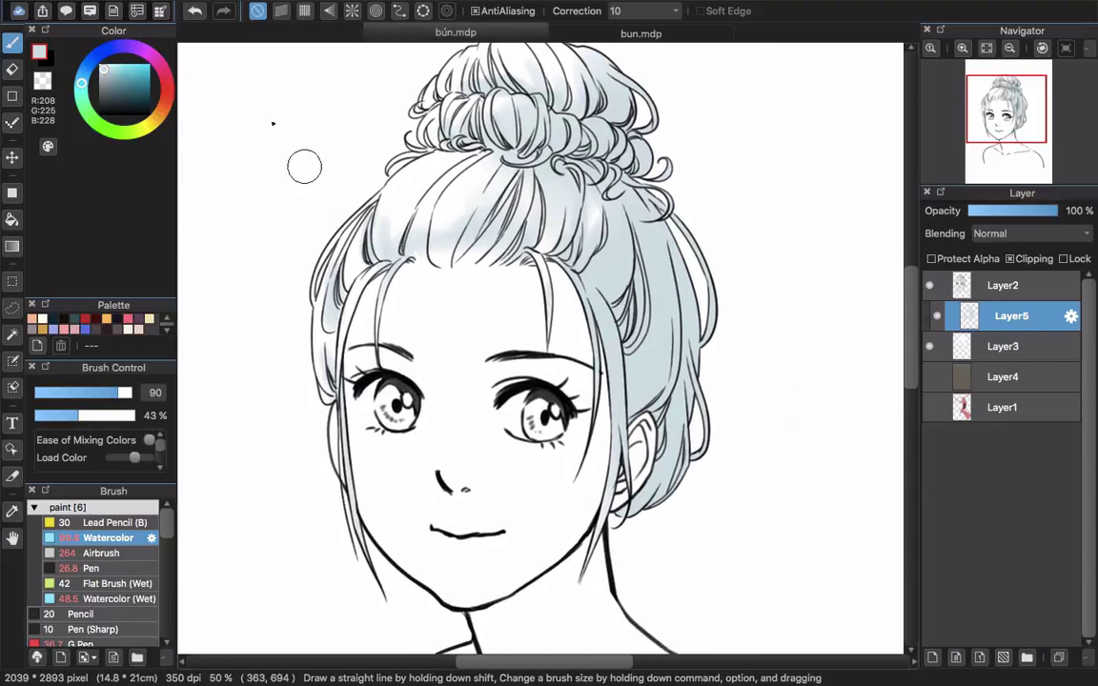
Set the color to gray-blue (R140 G153 B159), shrink the Watercolor brush to 44, and darken the strands above the ear.
{"action": "left_click", "coordinate": [105, 83]}
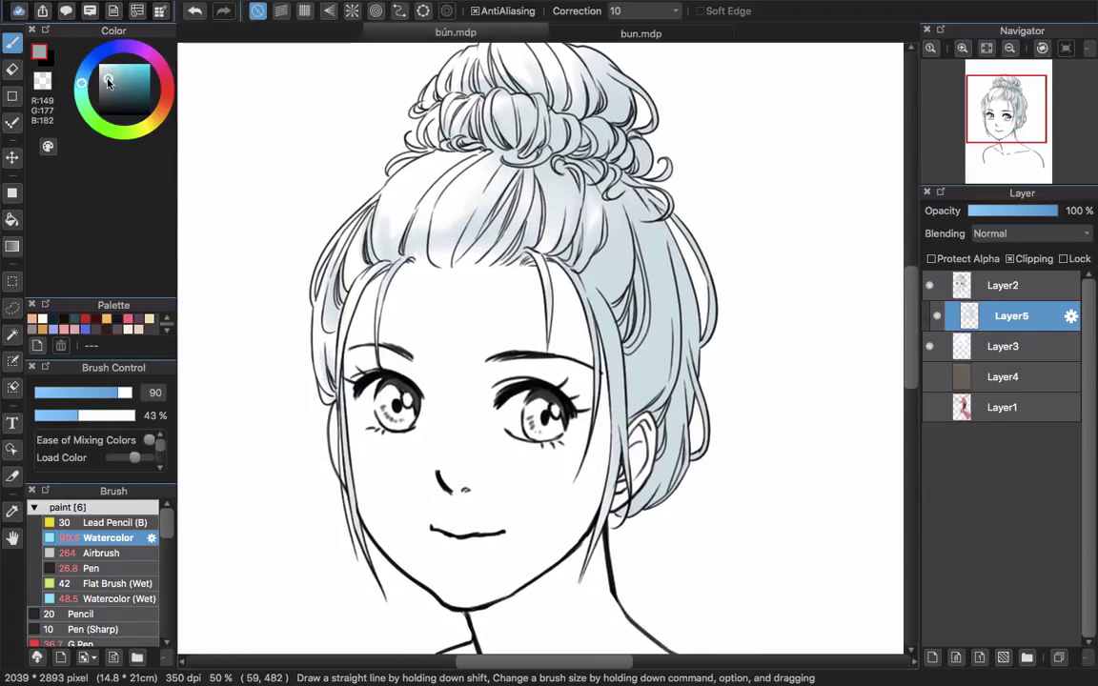
{"action": "left_click_drag", "start_coordinate": [85, 83], "coordinate": [83, 75]}
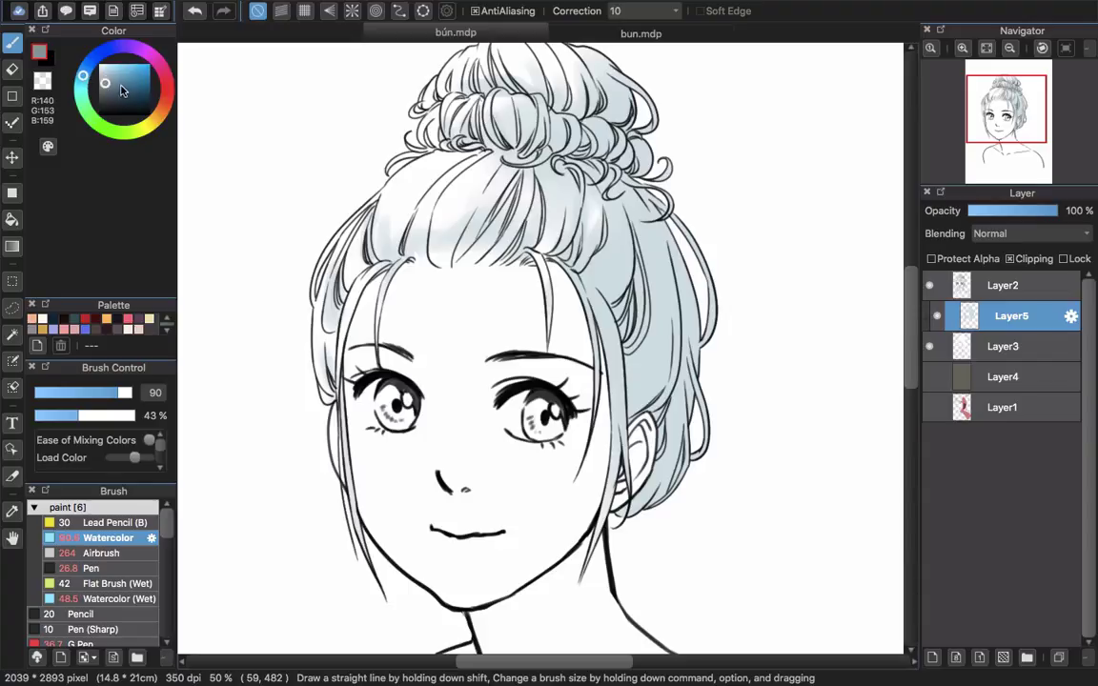
{"action": "key", "text": "bracketleft"}
{"action": "key", "text": "bracketleft"}
{"action": "key", "text": "bracketleft"}
{"action": "key", "text": "bracketleft"}
{"action": "key", "text": "bracketleft"}
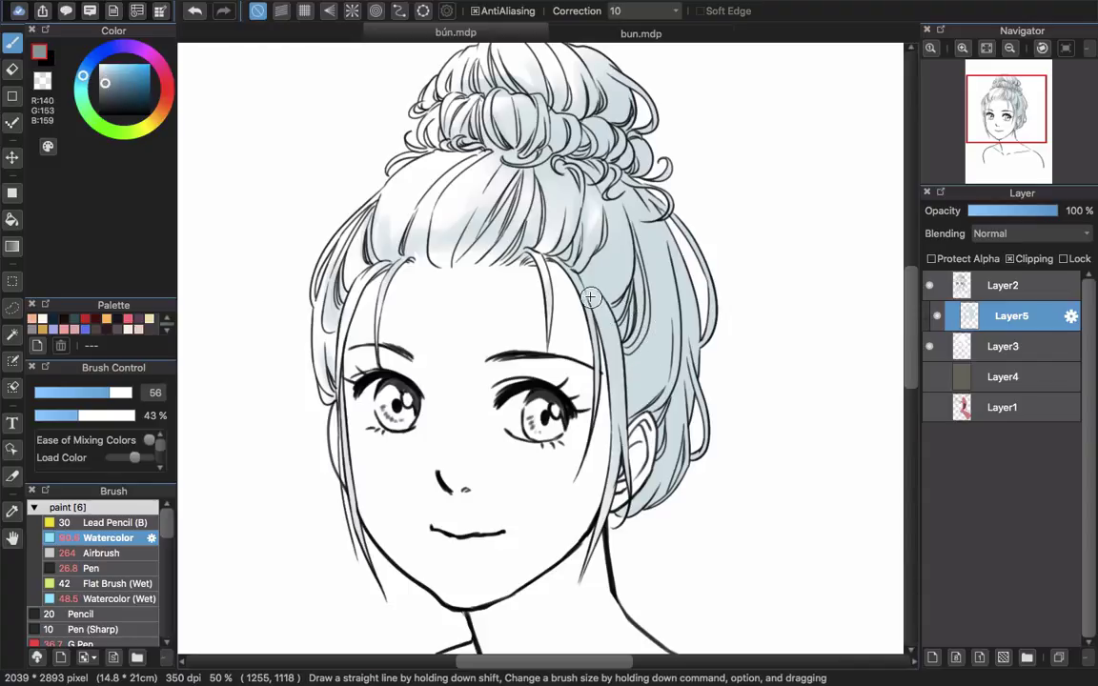
{"action": "mouse_move", "coordinate": [617, 281]}
{"action": "left_mouse_down"}
{"action": "mouse_move", "coordinate": [570, 249]}
{"action": "mouse_move", "coordinate": [624, 321]}
{"action": "left_mouse_up"}
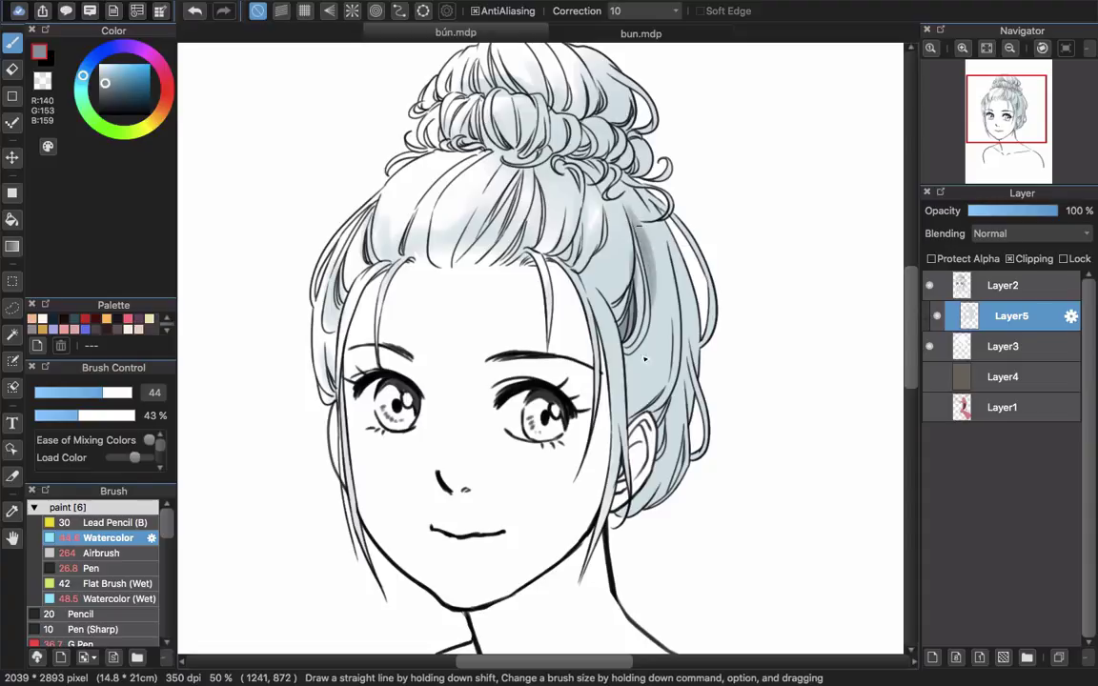
Paint gray-blue shadows on the hair behind the ear, down to the nape, and on the side section below the bun.
{"action": "scroll", "coordinate": [662, 353], "scroll_direction": "down", "scroll_amount": 3}
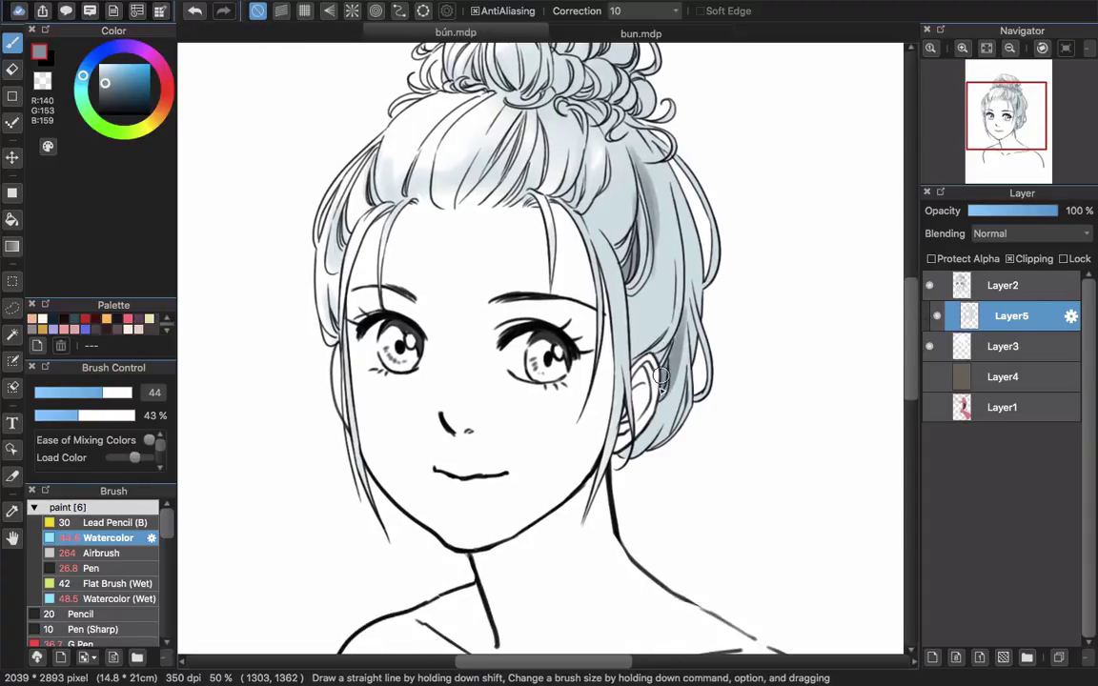
{"action": "left_click_drag", "start_coordinate": [688, 265], "coordinate": [701, 341]}
{"action": "mouse_move", "coordinate": [696, 297]}
{"action": "left_mouse_down"}
{"action": "mouse_move", "coordinate": [673, 409]}
{"action": "mouse_move", "coordinate": [657, 451]}
{"action": "left_mouse_up"}
{"action": "scroll", "coordinate": [654, 446], "scroll_direction": "up", "scroll_amount": 3}
{"action": "key", "text": "bracketright"}
{"action": "mouse_move", "coordinate": [667, 408]}
{"action": "left_mouse_down"}
{"action": "mouse_move", "coordinate": [664, 446]}
{"action": "mouse_move", "coordinate": [669, 393]}
{"action": "left_mouse_up"}
{"action": "left_click_drag", "start_coordinate": [694, 333], "coordinate": [722, 376]}
{"action": "mouse_move", "coordinate": [665, 354]}
{"action": "left_mouse_down"}
{"action": "mouse_move", "coordinate": [647, 391]}
{"action": "mouse_move", "coordinate": [620, 339]}
{"action": "left_mouse_up"}
Shade the crown strands beneath the bun in gray-blue with a smaller Watercolor brush, undoing unwanted strokes.
{"action": "key", "text": "bracketleft"}
{"action": "left_click_drag", "start_coordinate": [615, 297], "coordinate": [601, 349]}
{"action": "key", "text": "super+z"}
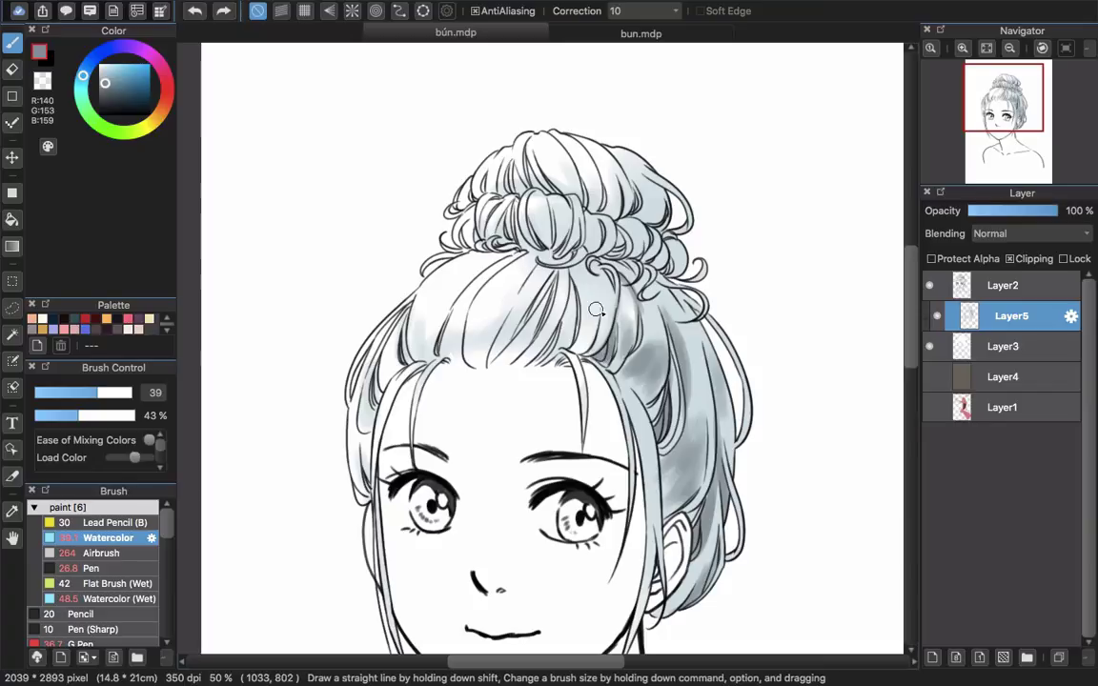
{"action": "key", "text": "bracketleft"}
{"action": "mouse_move", "coordinate": [591, 308]}
{"action": "left_mouse_down"}
{"action": "mouse_move", "coordinate": [575, 294]}
{"action": "mouse_move", "coordinate": [589, 336]}
{"action": "mouse_move", "coordinate": [653, 297]}
{"action": "left_mouse_up"}
{"action": "scroll", "coordinate": [610, 329], "scroll_direction": "up", "scroll_amount": 2}
{"action": "mouse_move", "coordinate": [653, 289]}
{"action": "left_mouse_down"}
{"action": "mouse_move", "coordinate": [695, 319]}
{"action": "mouse_move", "coordinate": [666, 318]}
{"action": "mouse_move", "coordinate": [666, 304]}
{"action": "mouse_move", "coordinate": [687, 315]}
{"action": "mouse_move", "coordinate": [642, 351]}
{"action": "mouse_move", "coordinate": [672, 369]}
{"action": "left_mouse_up"}
{"action": "key", "text": "super+z"}
Deepen the shadows between the bun's coils and along the front hairline in gray-blue, using Watercolor brush sizes 57 and 37.
{"action": "key", "text": "bracketright"}
{"action": "left_click_drag", "start_coordinate": [678, 353], "coordinate": [690, 384]}
{"action": "mouse_move", "coordinate": [616, 350]}
{"action": "left_mouse_down"}
{"action": "mouse_move", "coordinate": [637, 358]}
{"action": "mouse_move", "coordinate": [634, 368]}
{"action": "left_mouse_up"}
{"action": "mouse_move", "coordinate": [620, 346]}
{"action": "left_mouse_down"}
{"action": "mouse_move", "coordinate": [610, 370]}
{"action": "mouse_move", "coordinate": [587, 370]}
{"action": "left_mouse_up"}
{"action": "left_click_drag", "start_coordinate": [585, 352], "coordinate": [574, 364]}
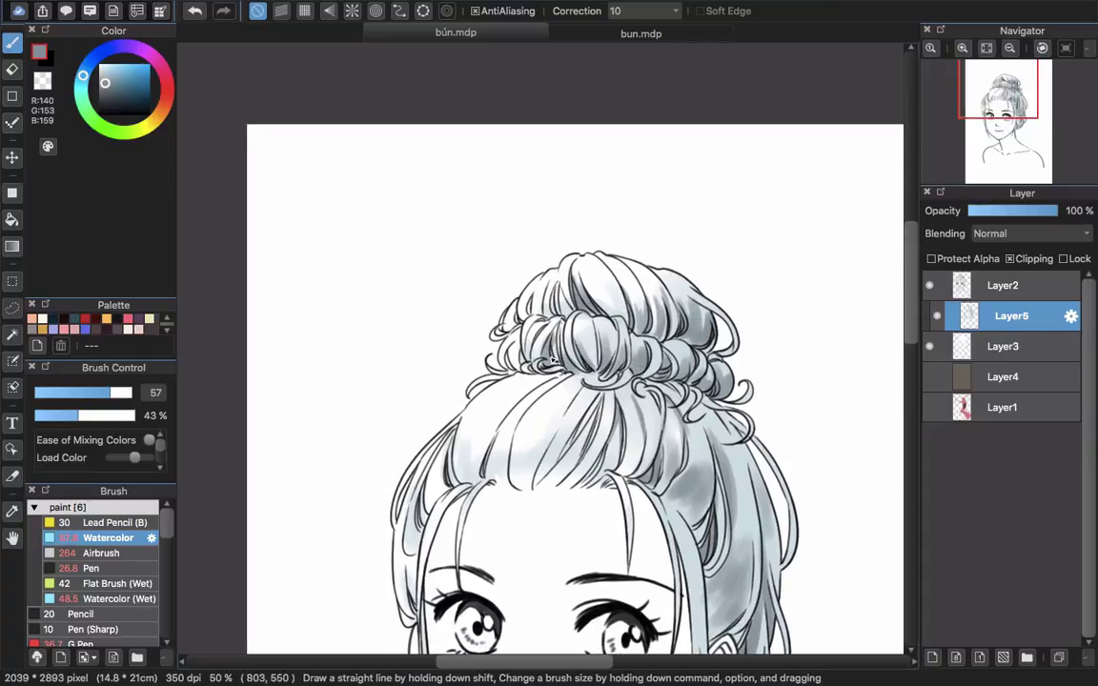
{"action": "left_click_drag", "start_coordinate": [600, 408], "coordinate": [562, 304]}
{"action": "key", "text": "bracketleft"}
{"action": "scroll", "coordinate": [562, 305], "scroll_direction": "left", "scroll_amount": 2}
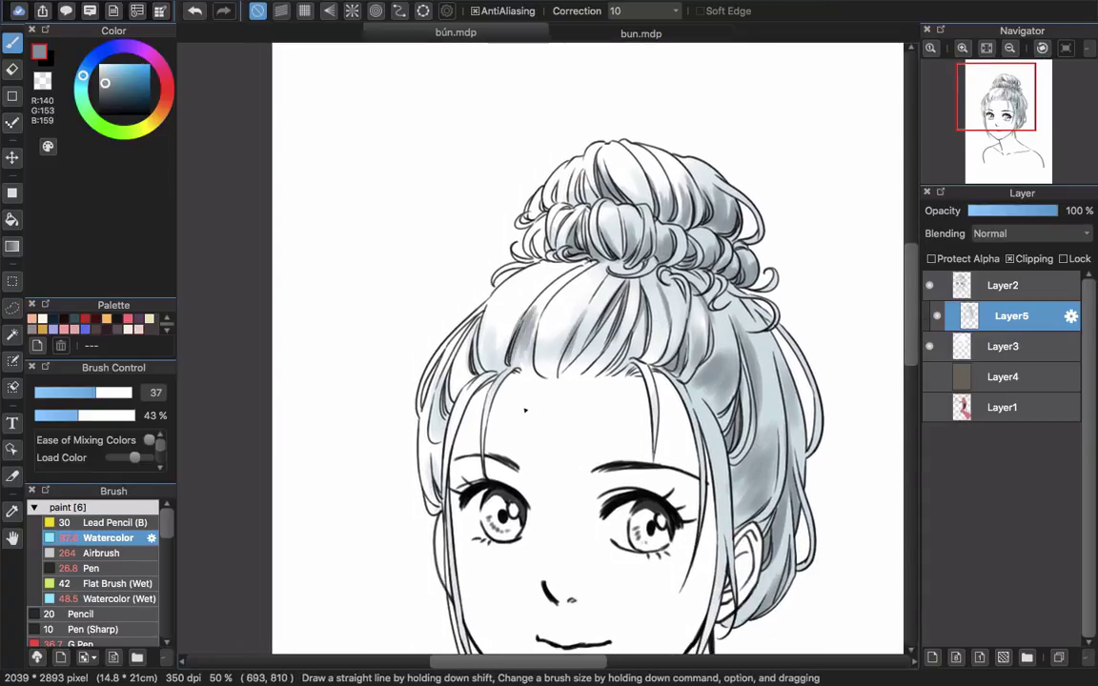
Shade the strands at the left temple and the long lock beside the ear in gray-blue with the size 37 Watercolor brush.
{"action": "scroll", "coordinate": [514, 381], "scroll_direction": "left", "scroll_amount": 3}
{"action": "left_click_drag", "start_coordinate": [569, 347], "coordinate": [537, 417]}
{"action": "key", "text": "super+z"}
{"action": "left_click_drag", "start_coordinate": [525, 469], "coordinate": [533, 522]}
{"action": "scroll", "coordinate": [543, 477], "scroll_direction": "right", "scroll_amount": 3}
{"action": "scroll", "coordinate": [543, 476], "scroll_direction": "down", "scroll_amount": 3}
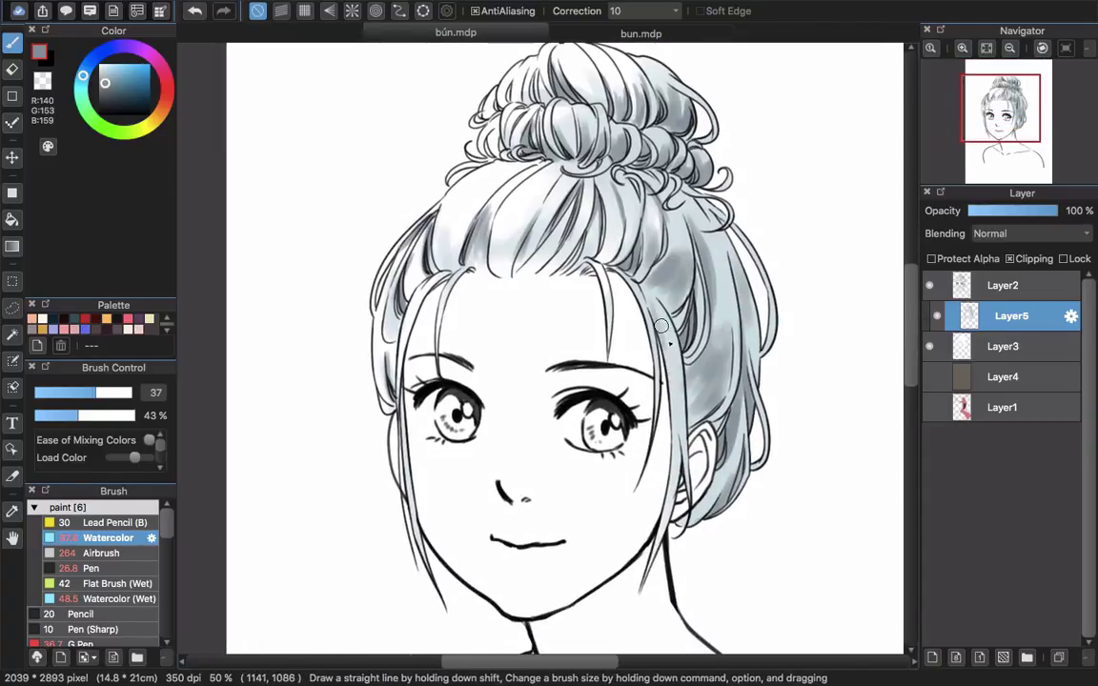
{"action": "left_click_drag", "start_coordinate": [669, 334], "coordinate": [661, 552]}
Enlarge the Watercolor brush to 78, sample gray-blue (R147 G160 B164), and shade the bun's base, its right edge, and the hair behind the ear.
{"action": "key", "text": "bracketright"}
{"action": "scroll", "coordinate": [412, 405], "scroll_direction": "up", "scroll_amount": 3}
{"action": "scroll", "coordinate": [557, 291], "scroll_direction": "left", "scroll_amount": 2}
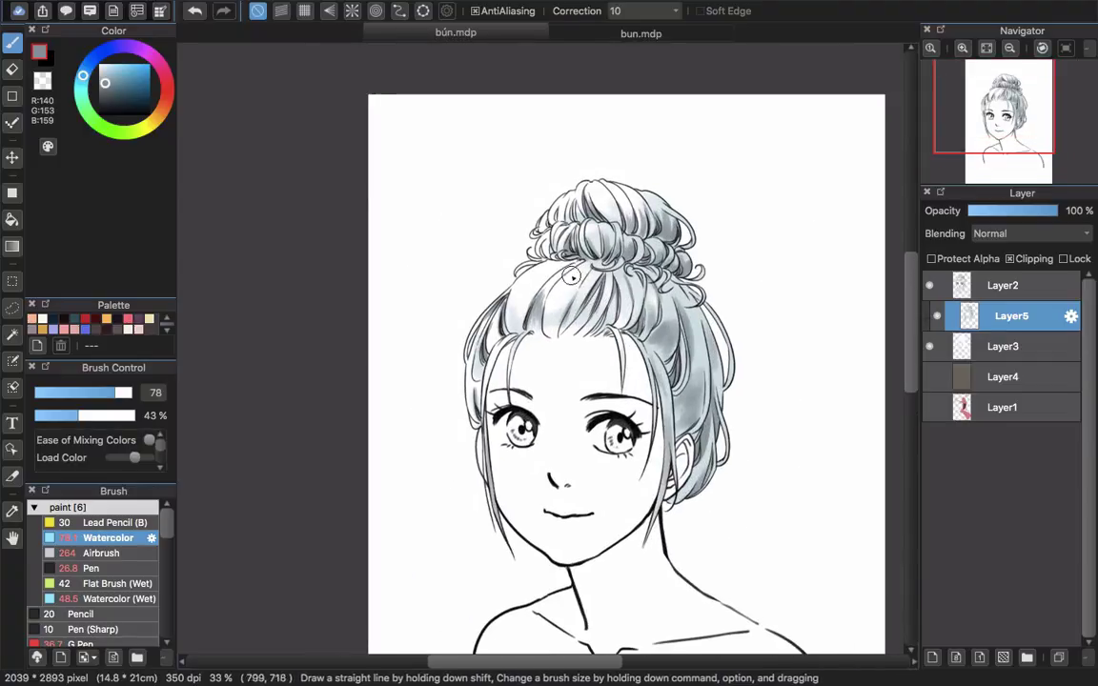
{"action": "left_click", "coordinate": [578, 248], "text": "alt"}
{"action": "mouse_move", "coordinate": [572, 250]}
{"action": "left_mouse_down"}
{"action": "mouse_move", "coordinate": [536, 248]}
{"action": "mouse_move", "coordinate": [569, 257]}
{"action": "mouse_move", "coordinate": [545, 285]}
{"action": "left_mouse_up"}
{"action": "mouse_move", "coordinate": [593, 249]}
{"action": "left_mouse_down"}
{"action": "mouse_move", "coordinate": [623, 251]}
{"action": "mouse_move", "coordinate": [542, 196]}
{"action": "mouse_move", "coordinate": [635, 187]}
{"action": "mouse_move", "coordinate": [657, 199]}
{"action": "mouse_move", "coordinate": [695, 275]}
{"action": "mouse_move", "coordinate": [771, 342]}
{"action": "mouse_move", "coordinate": [686, 281]}
{"action": "mouse_move", "coordinate": [629, 262]}
{"action": "mouse_move", "coordinate": [664, 259]}
{"action": "mouse_move", "coordinate": [585, 231]}
{"action": "mouse_move", "coordinate": [601, 268]}
{"action": "mouse_move", "coordinate": [633, 271]}
{"action": "left_mouse_up"}
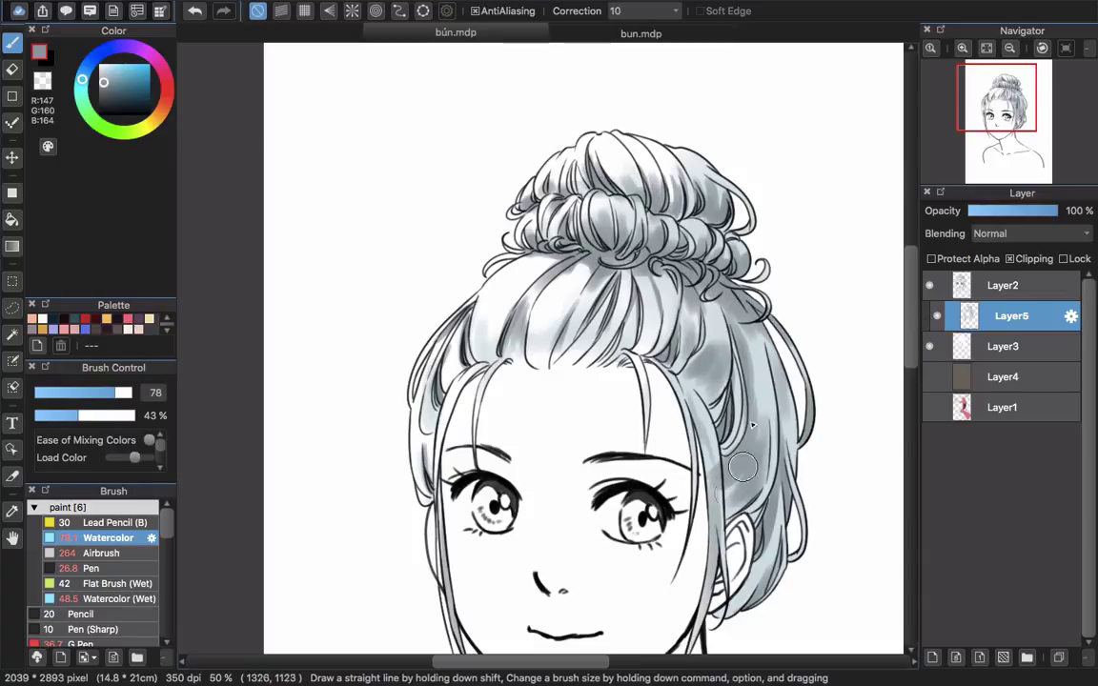
{"action": "scroll", "coordinate": [744, 465], "scroll_direction": "down", "scroll_amount": 3}
{"action": "left_click_drag", "start_coordinate": [744, 465], "coordinate": [775, 315]}
{"action": "left_click_drag", "start_coordinate": [714, 164], "coordinate": [671, 225]}
Sample the light gray-blue (R224 G235 B237), reduce the brush to 51, and lighten strands on the hair's right side.
{"action": "left_click", "coordinate": [622, 225], "text": "alt"}
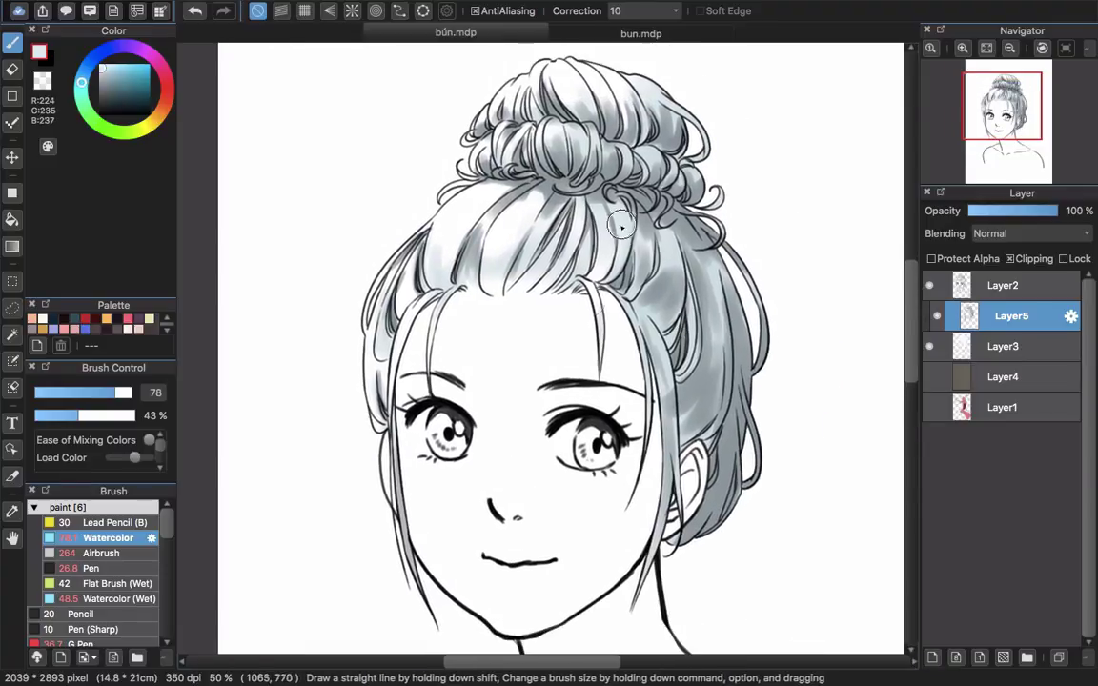
{"action": "key", "text": "["}
{"action": "key", "text": "["}
{"action": "key", "text": "["}
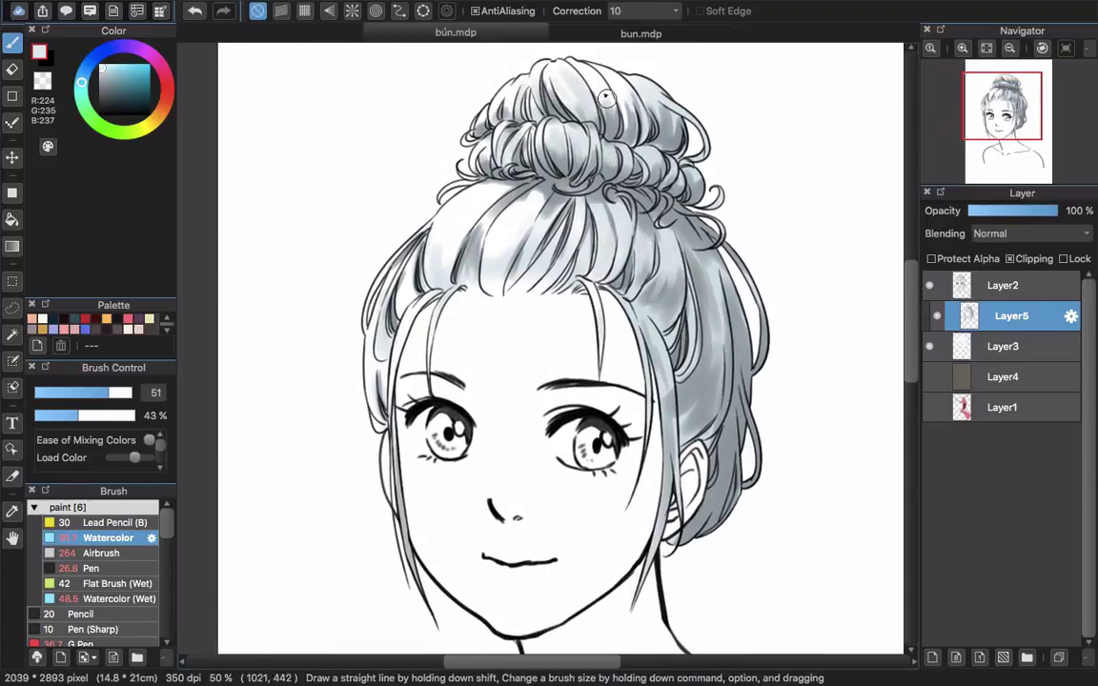
{"action": "scroll", "coordinate": [555, 130], "scroll_direction": "down", "scroll_amount": 2}
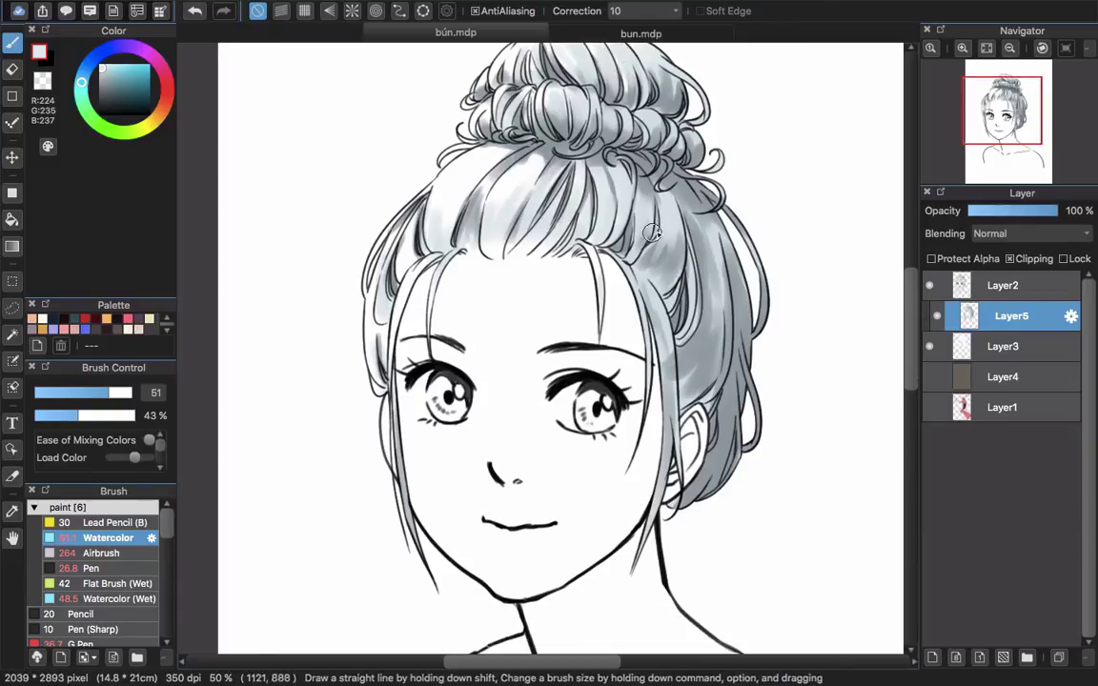
{"action": "mouse_move", "coordinate": [703, 232]}
{"action": "left_mouse_down"}
{"action": "mouse_move", "coordinate": [708, 288]}
{"action": "mouse_move", "coordinate": [685, 335]}
{"action": "left_mouse_up"}
Sample a mid gray-blue (R152 G165 B170) and blend shadows down the back section of hair above and behind the ear.
{"action": "left_click", "coordinate": [677, 350], "text": "alt"}
{"action": "left_click_drag", "start_coordinate": [700, 271], "coordinate": [708, 325]}
{"action": "left_click_drag", "start_coordinate": [685, 404], "coordinate": [697, 381]}
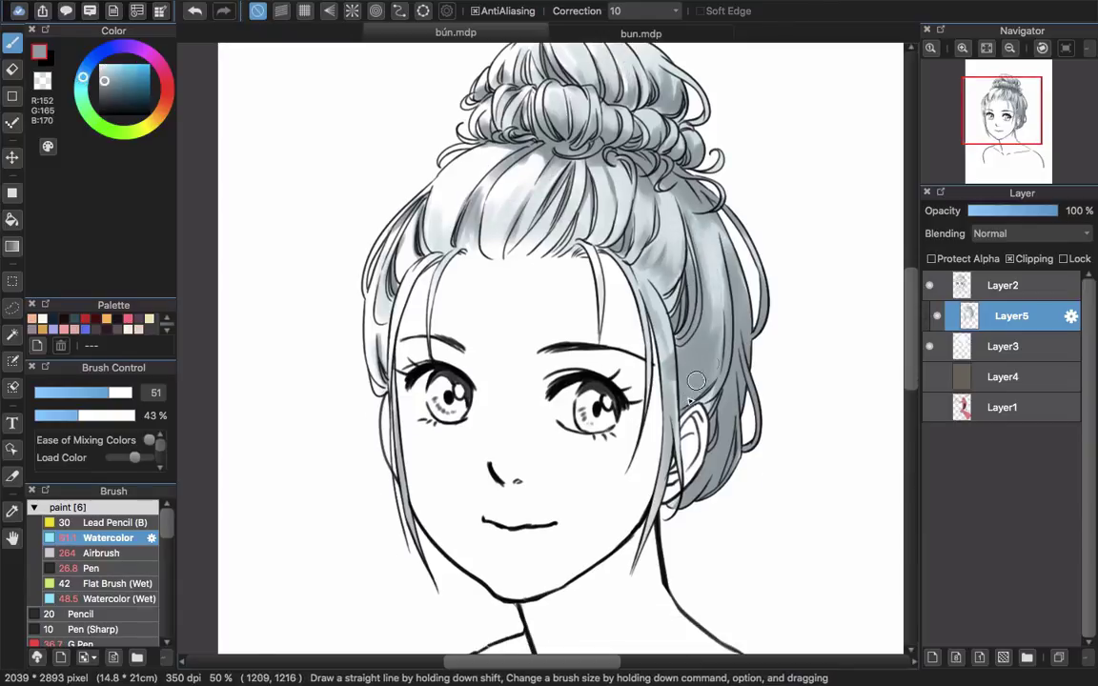
{"action": "left_click_drag", "start_coordinate": [714, 295], "coordinate": [708, 357]}
{"action": "left_click_drag", "start_coordinate": [723, 418], "coordinate": [709, 421]}
{"action": "scroll", "coordinate": [709, 421], "scroll_direction": "up", "scroll_amount": 3}
{"action": "scroll", "coordinate": [709, 421], "scroll_direction": "left", "scroll_amount": 3}
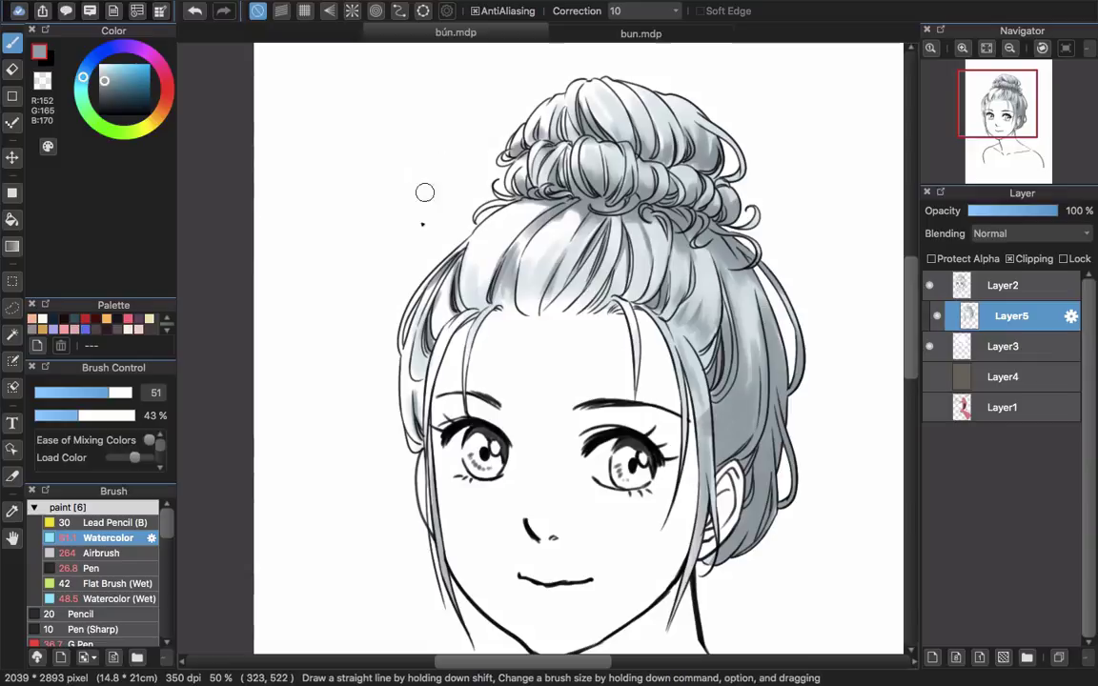
Sample white and paint highlights along the crown and front strands, reducing the Watercolor brush from 51 to 26.
{"action": "left_click", "coordinate": [497, 229], "text": "alt"}
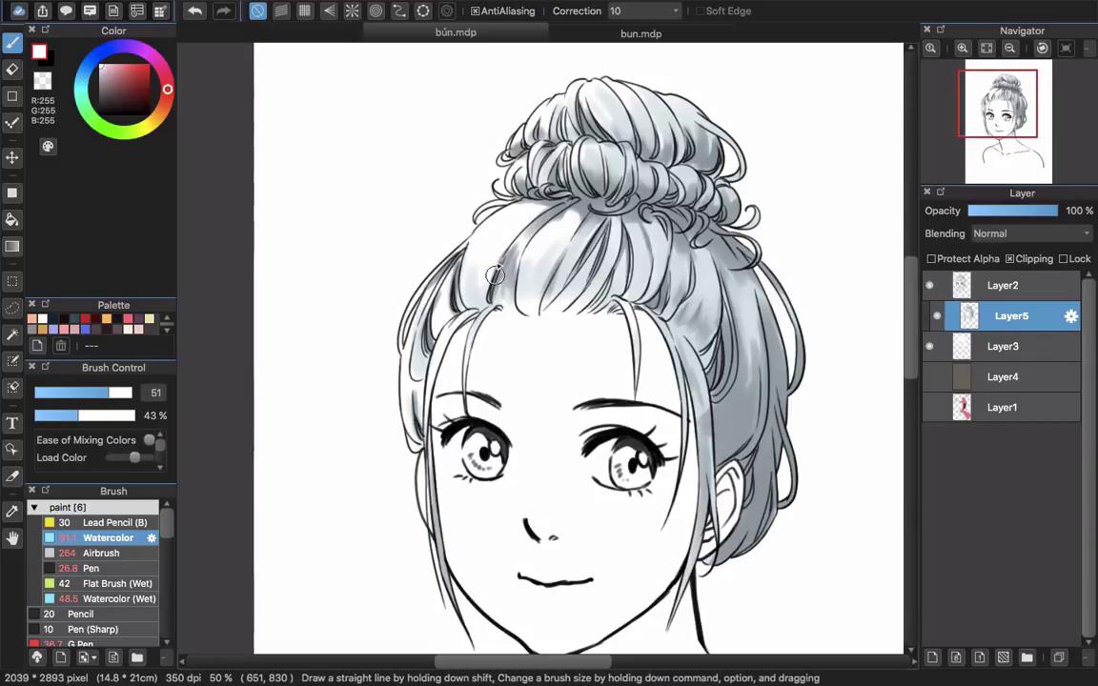
{"action": "left_click_drag", "start_coordinate": [505, 252], "coordinate": [487, 252]}
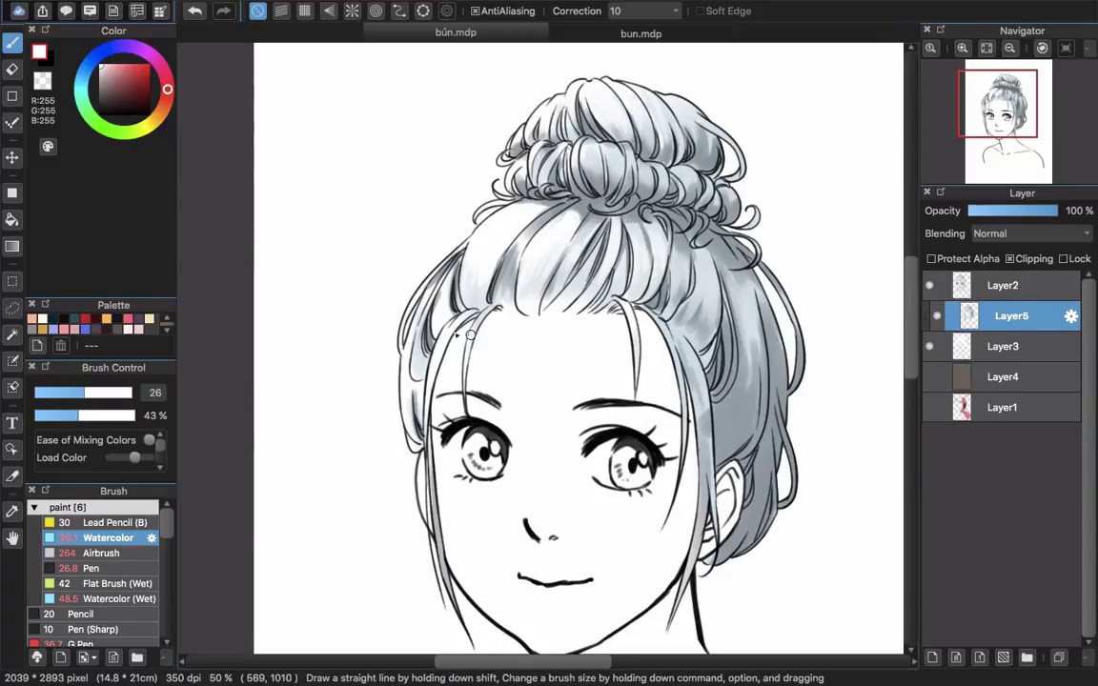
{"action": "scroll", "coordinate": [470, 335], "scroll_direction": "left", "scroll_amount": 3}
{"action": "scroll", "coordinate": [449, 304], "scroll_direction": "down", "scroll_amount": 2}
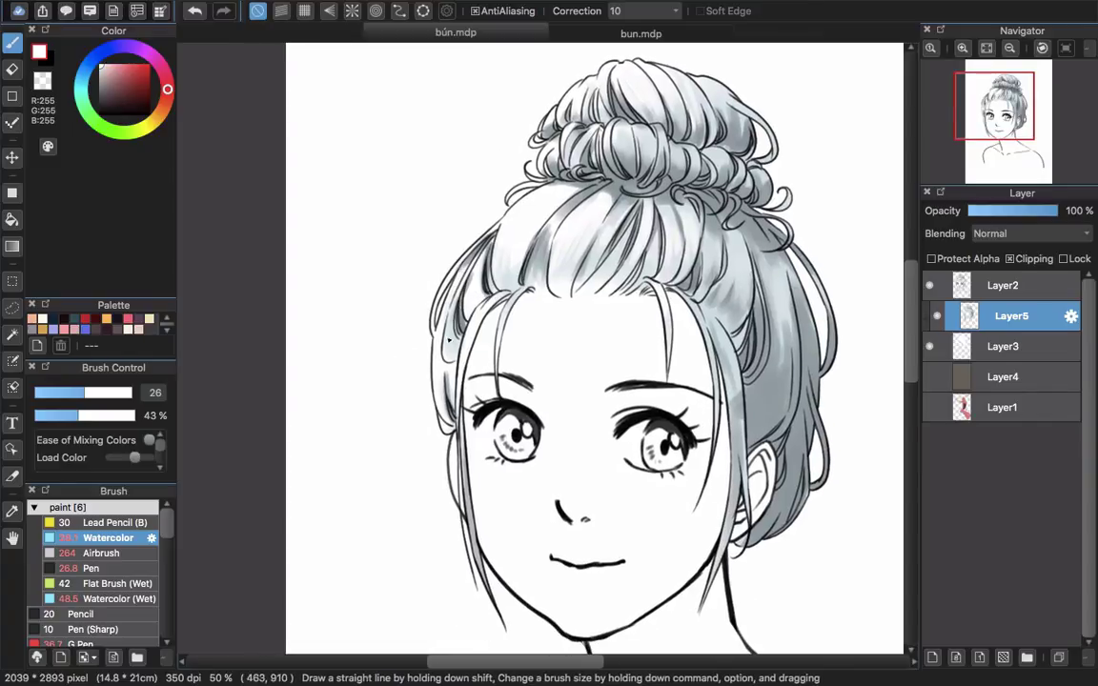
{"action": "scroll", "coordinate": [479, 274], "scroll_direction": "right", "scroll_amount": 5}
{"action": "scroll", "coordinate": [479, 273], "scroll_direction": "down", "scroll_amount": 2}
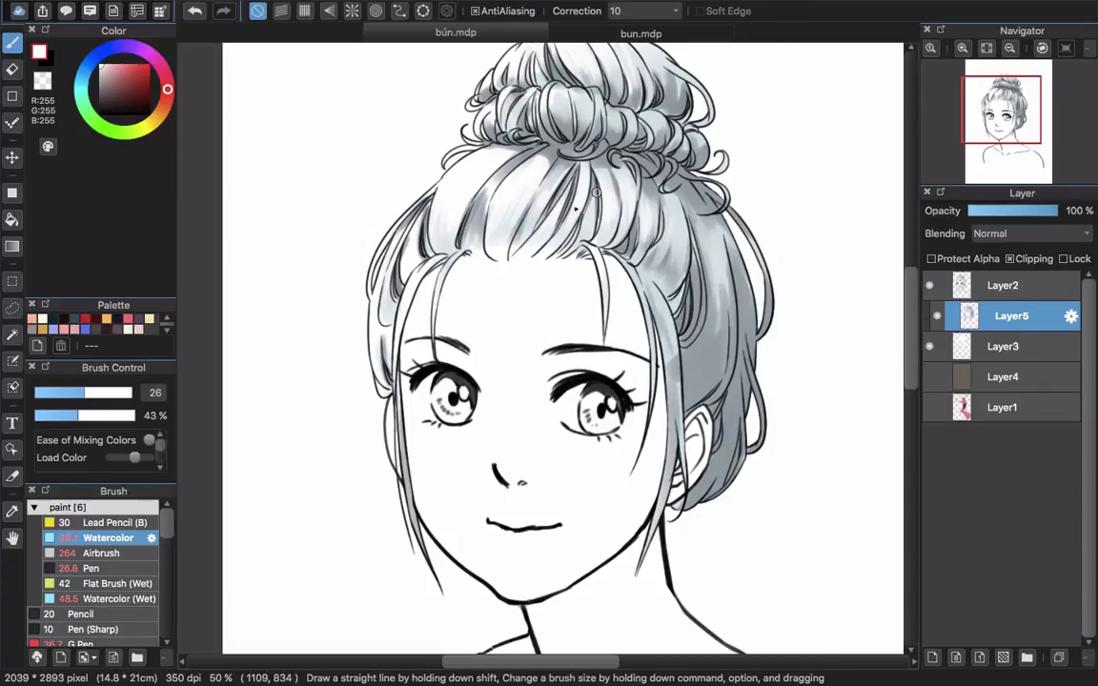
{"action": "scroll", "coordinate": [522, 262], "scroll_direction": "up", "scroll_amount": 2}
{"action": "scroll", "coordinate": [522, 262], "scroll_direction": "left", "scroll_amount": 1}
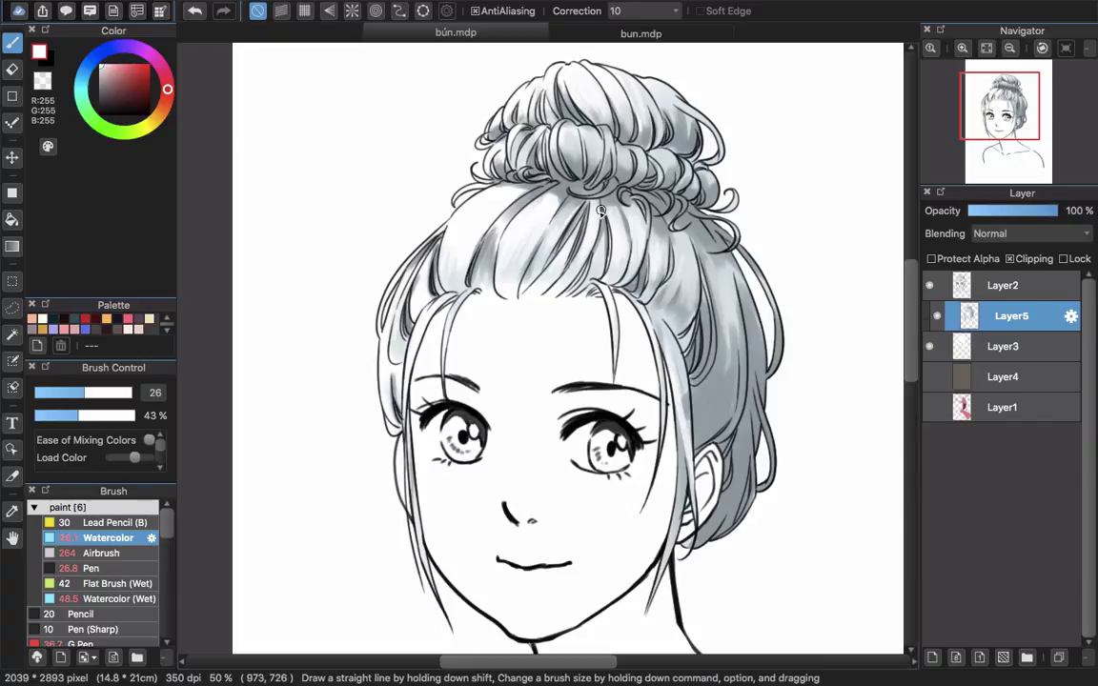
{"action": "scroll", "coordinate": [600, 210], "scroll_direction": "down", "scroll_amount": 3}
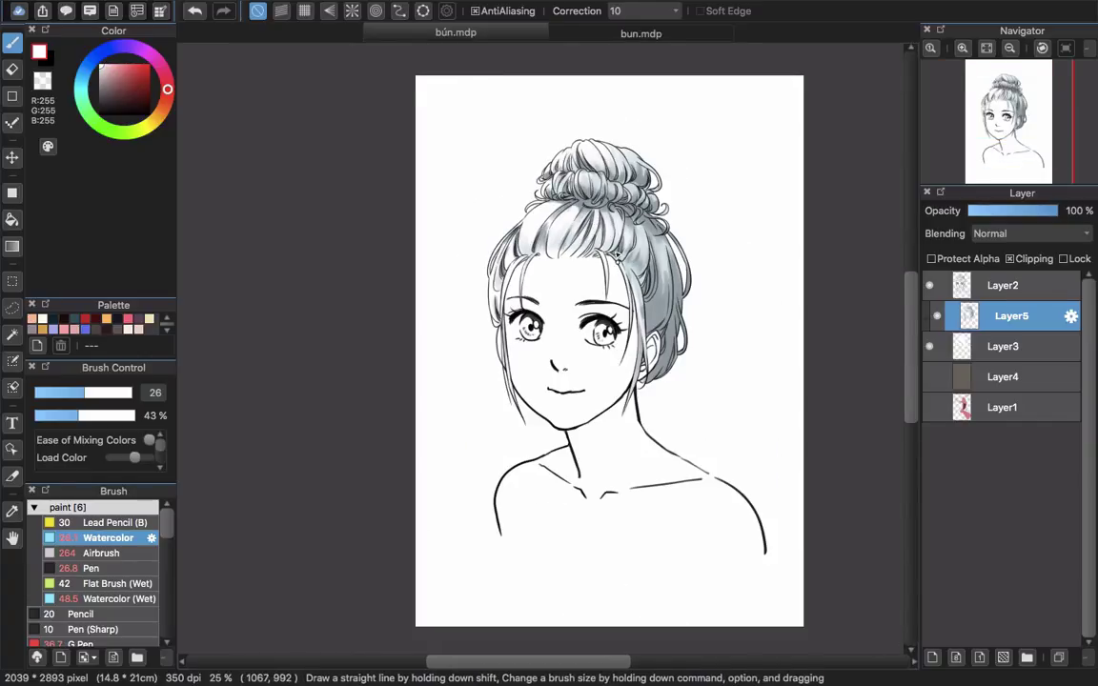
{"action": "scroll", "coordinate": [618, 255], "scroll_direction": "up", "scroll_amount": 3}
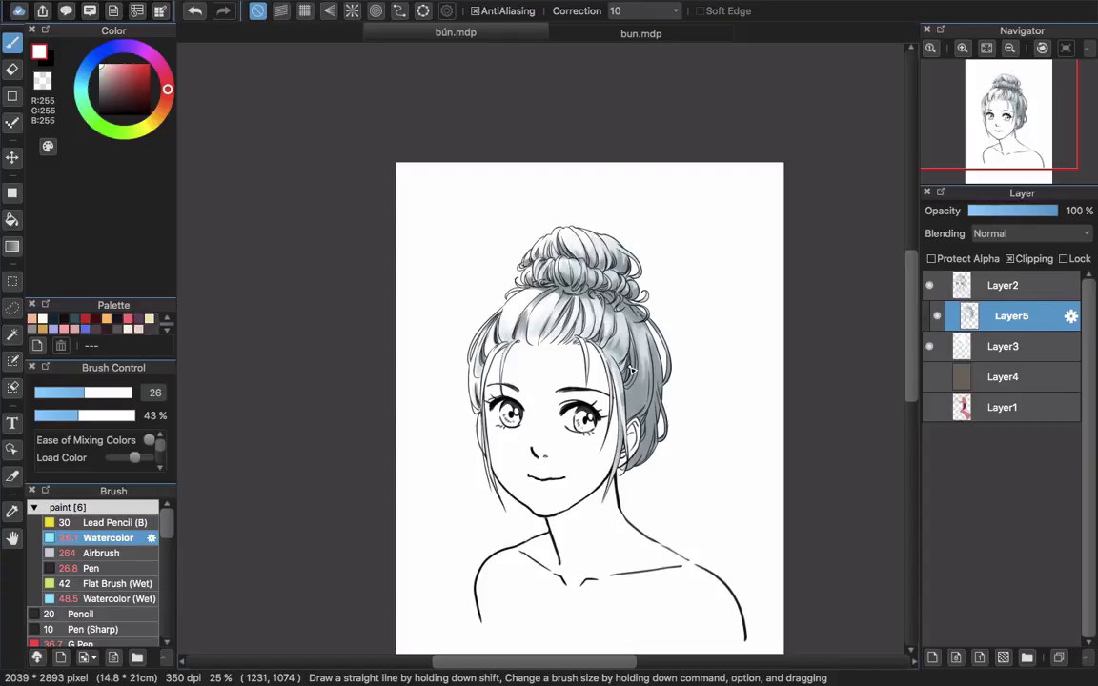
Adjust the hair shading layer's color to hue 17, saturation 143% and brightness 116%.
{"action": "key", "text": "super+u"}
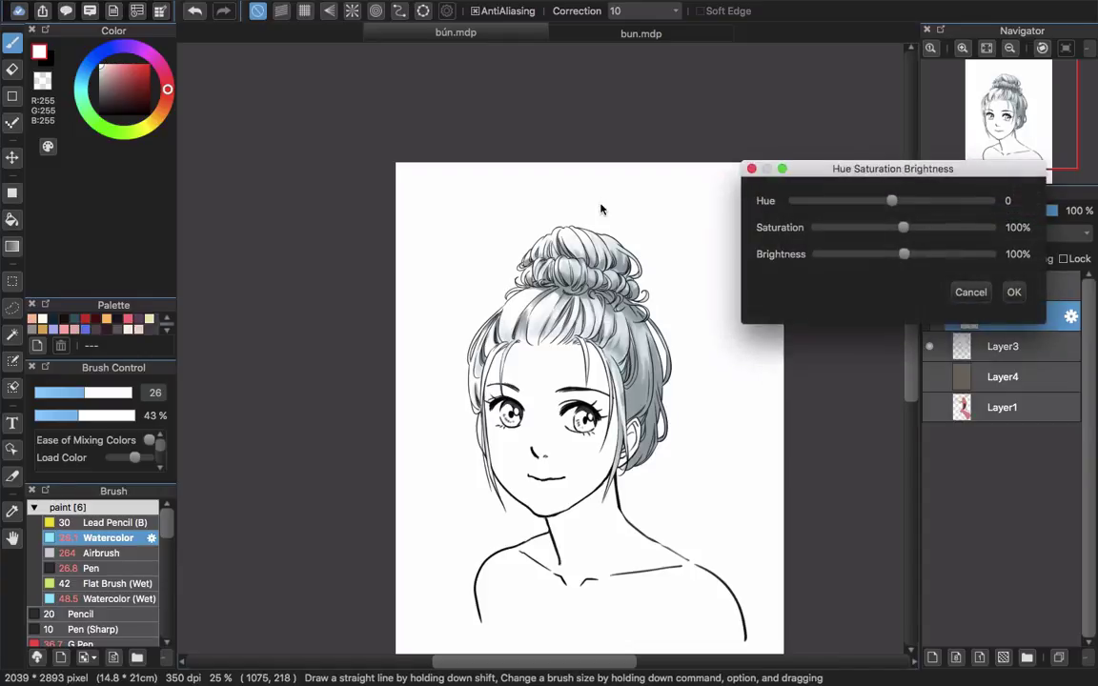
{"action": "mouse_move", "coordinate": [904, 210]}
{"action": "left_mouse_down"}
{"action": "mouse_move", "coordinate": [921, 205]}
{"action": "mouse_move", "coordinate": [852, 208]}
{"action": "left_mouse_up"}
{"action": "left_click_drag", "start_coordinate": [826, 201], "coordinate": [805, 203]}
{"action": "left_click_drag", "start_coordinate": [875, 206], "coordinate": [883, 202]}
{"action": "left_click_drag", "start_coordinate": [903, 228], "coordinate": [925, 240]}
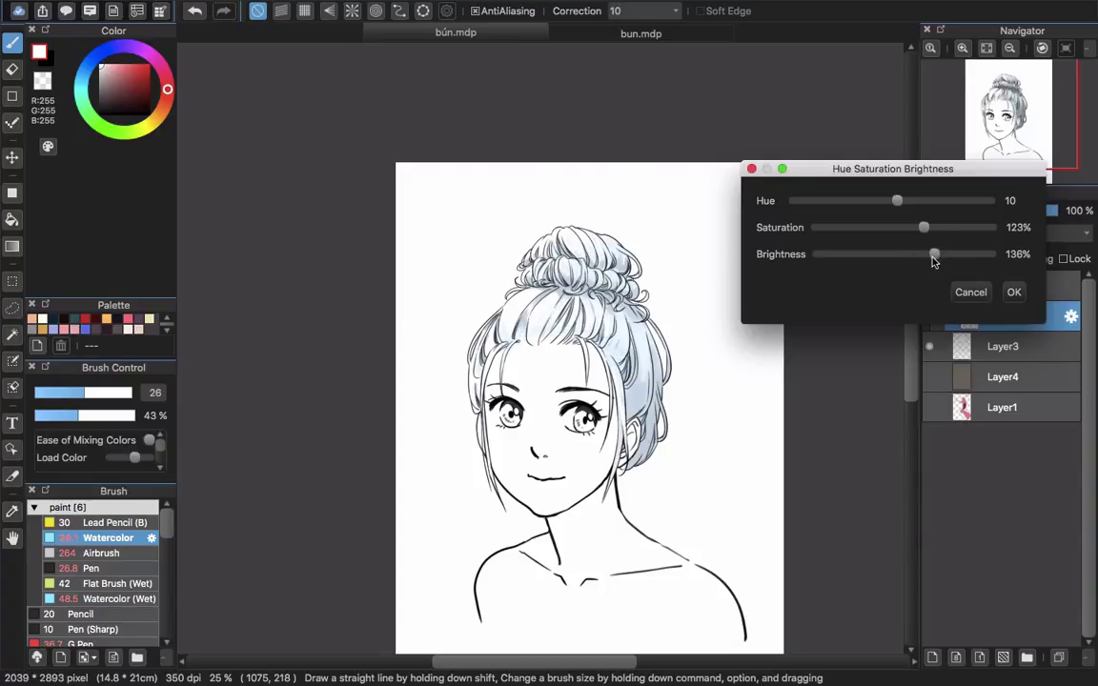
{"action": "left_click_drag", "start_coordinate": [935, 255], "coordinate": [926, 257]}
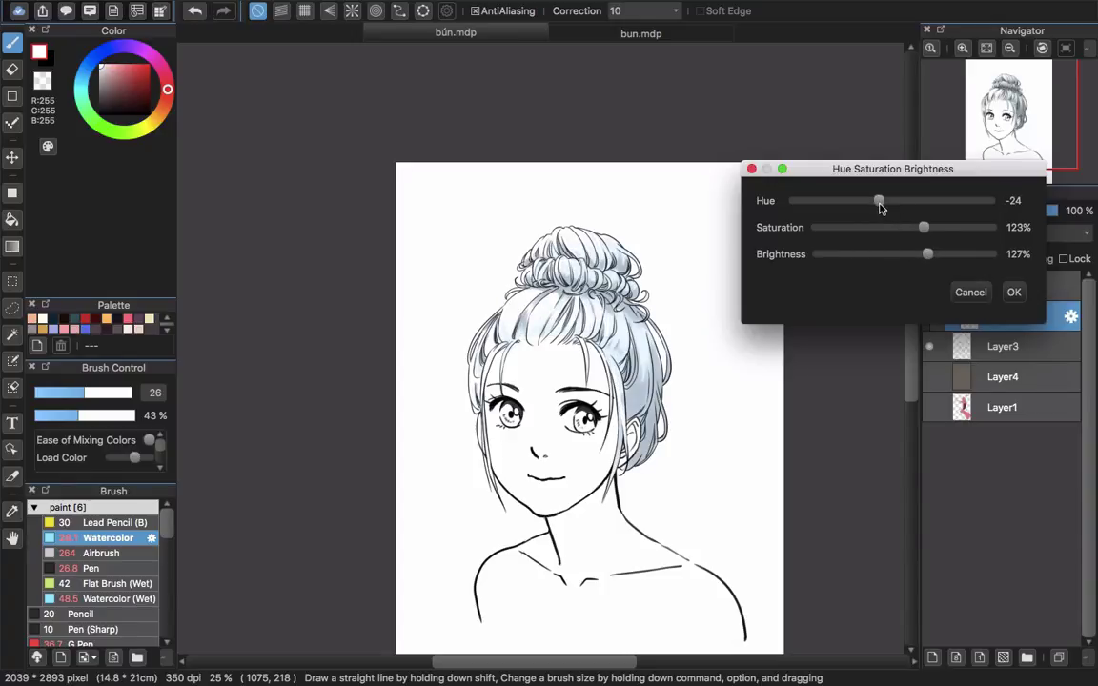
{"action": "left_click_drag", "start_coordinate": [876, 205], "coordinate": [896, 208]}
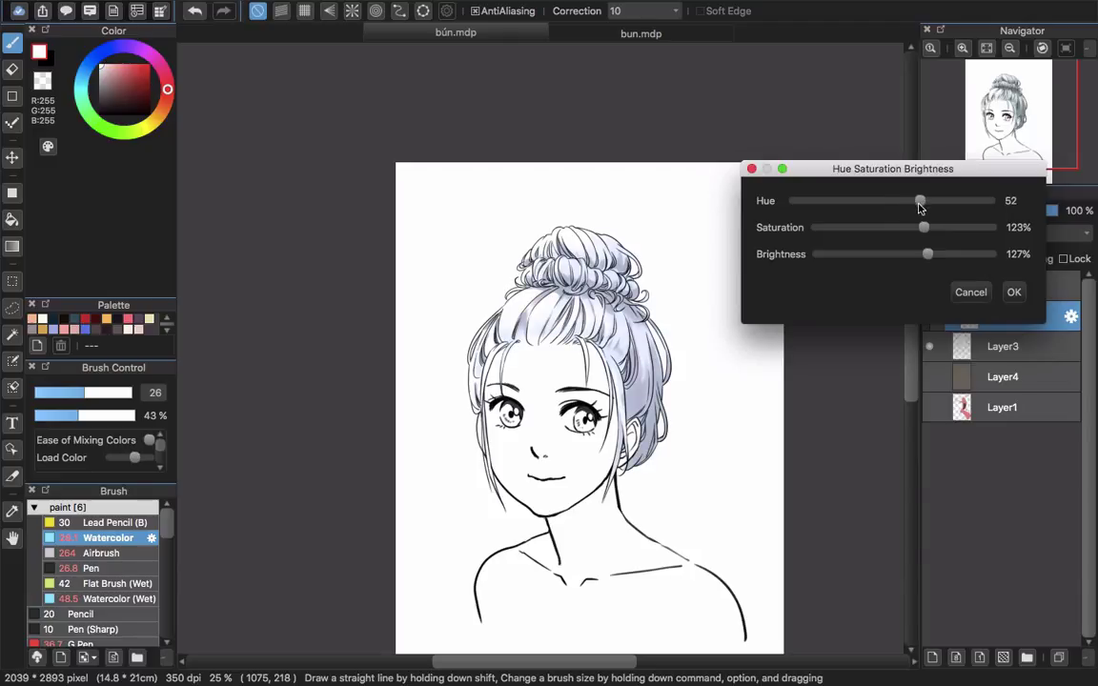
{"action": "mouse_move", "coordinate": [918, 207]}
{"action": "left_mouse_down"}
{"action": "mouse_move", "coordinate": [901, 204]}
{"action": "mouse_move", "coordinate": [941, 236]}
{"action": "left_mouse_up"}
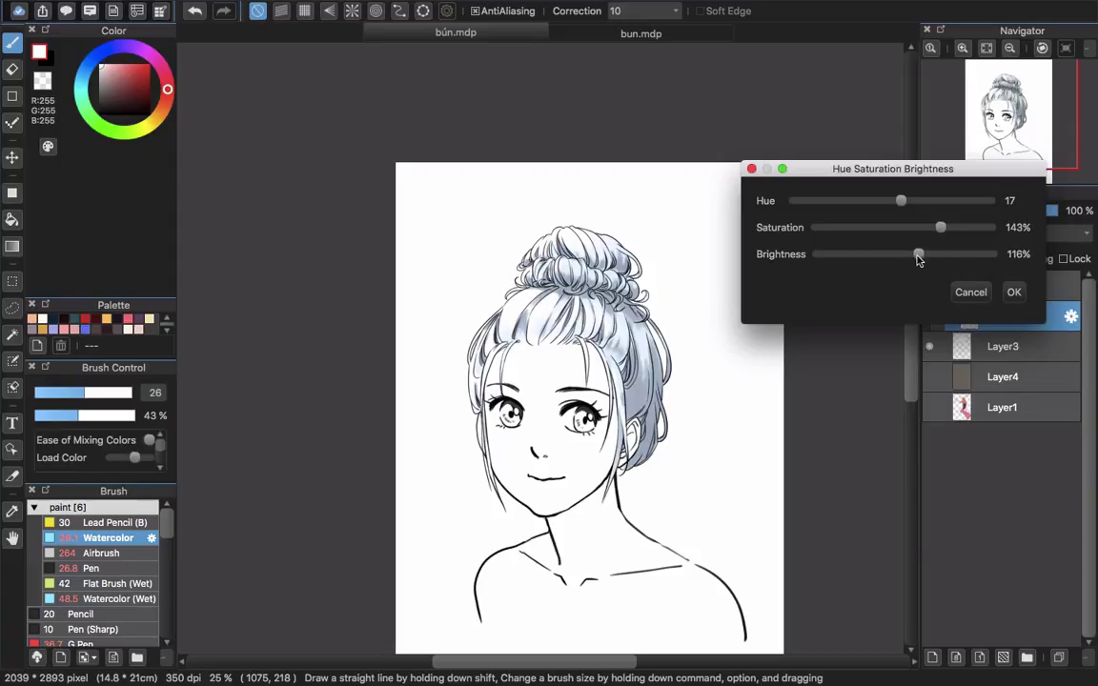
{"action": "left_click", "coordinate": [1012, 292]}
Add a new layer above the line art layer, Layer2, and set its blending mode to Lighten.
{"action": "scroll", "coordinate": [634, 357], "scroll_direction": "right", "scroll_amount": 2}
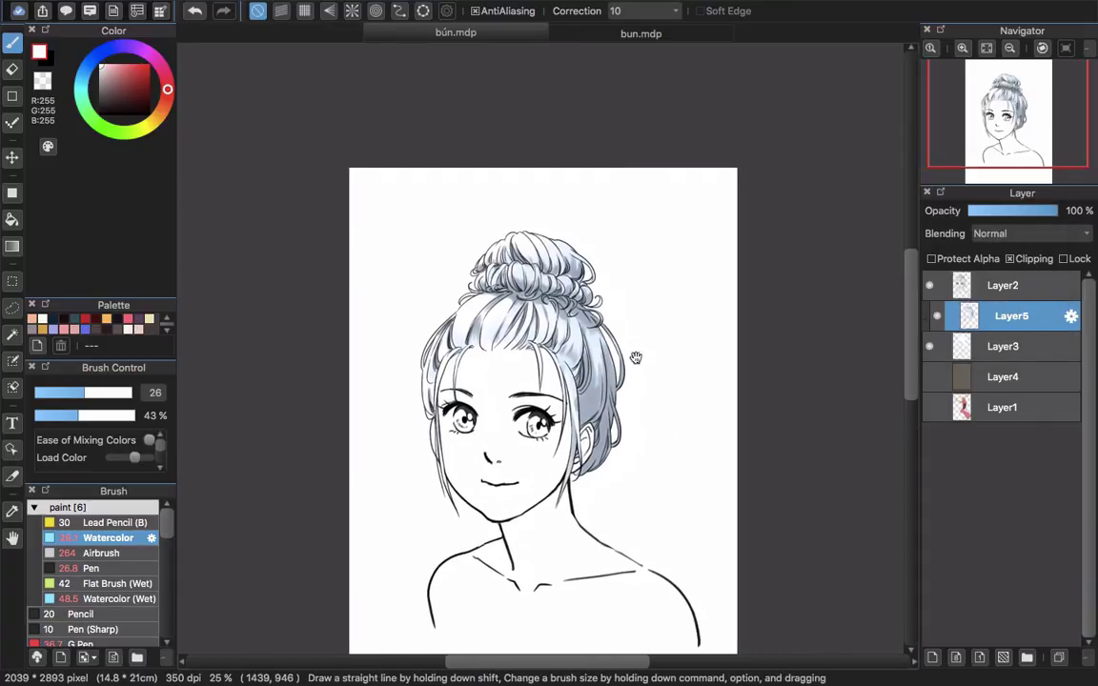
{"action": "scroll", "coordinate": [700, 331], "scroll_direction": "left", "scroll_amount": 2}
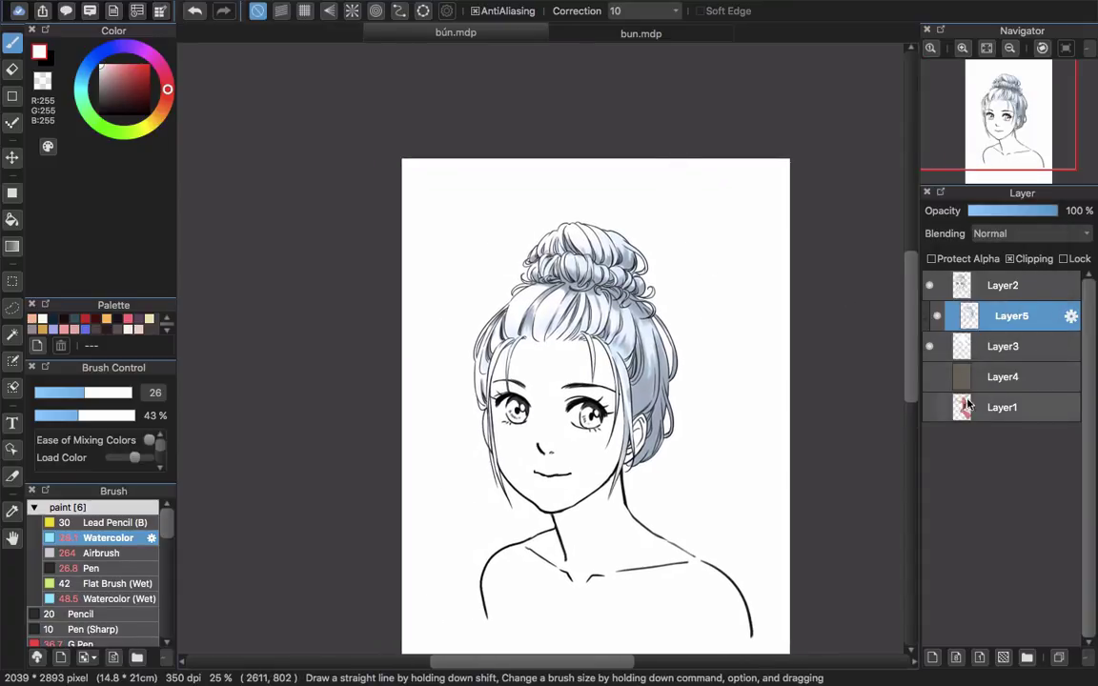
{"action": "left_click", "coordinate": [1005, 291]}
{"action": "left_click", "coordinate": [932, 656]}
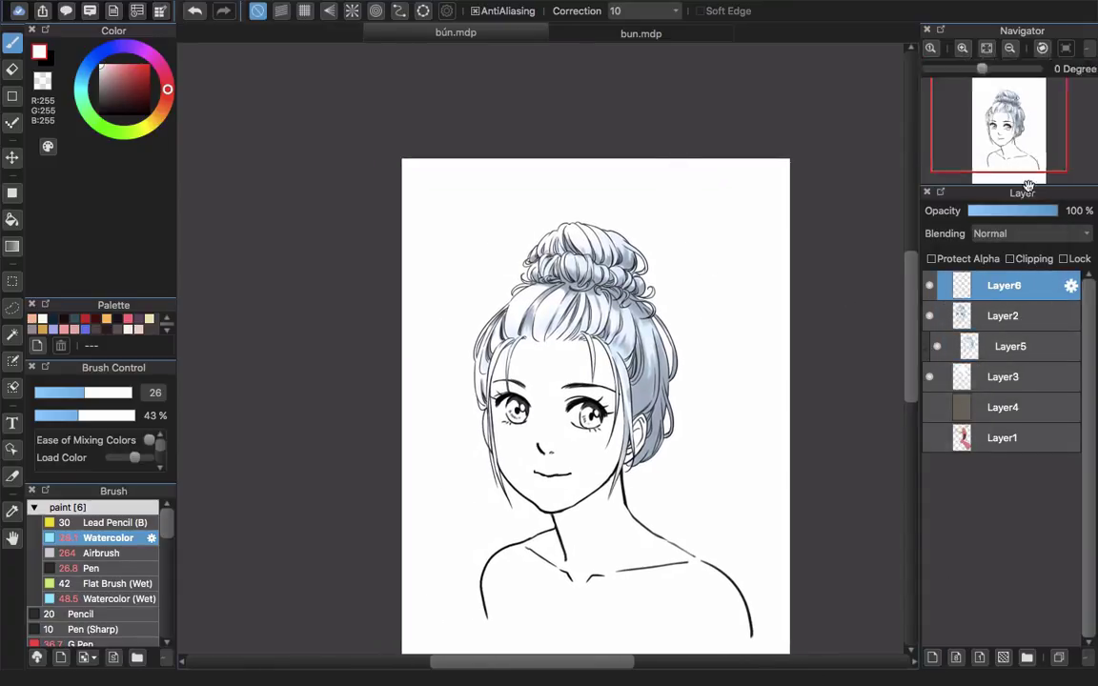
{"action": "left_click", "coordinate": [1034, 233]}
{"action": "left_click", "coordinate": [1004, 303]}
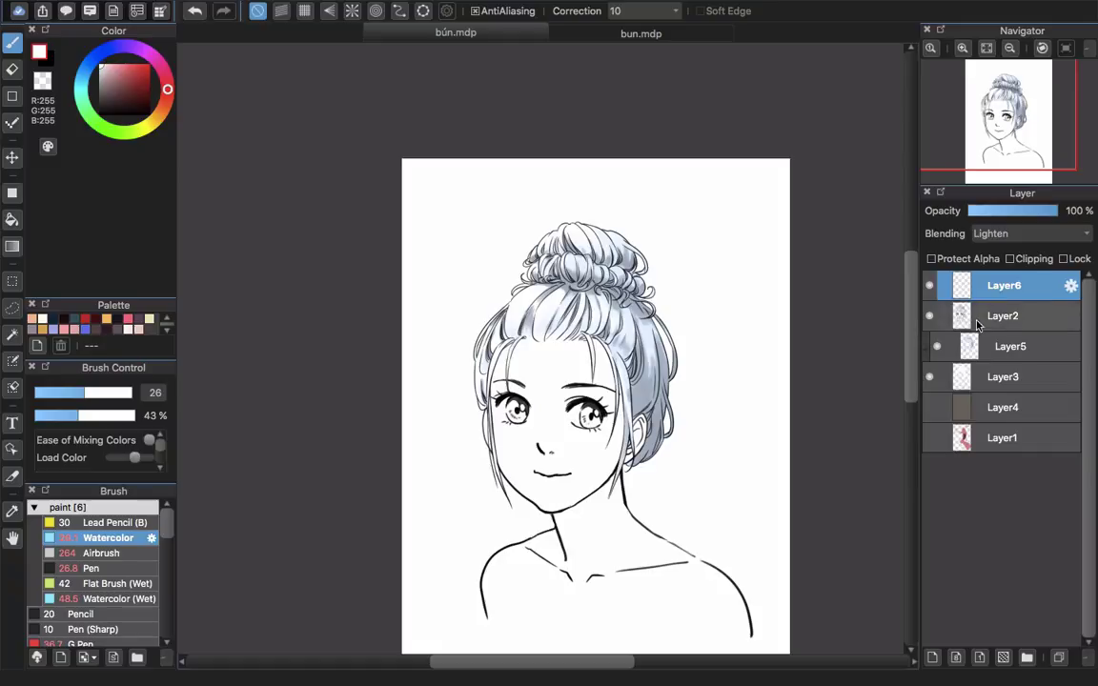
Choose light purple (R190 G149 B255) and tint the hair at the nape with the Airbrush at size 552.
{"action": "key", "text": "x"}
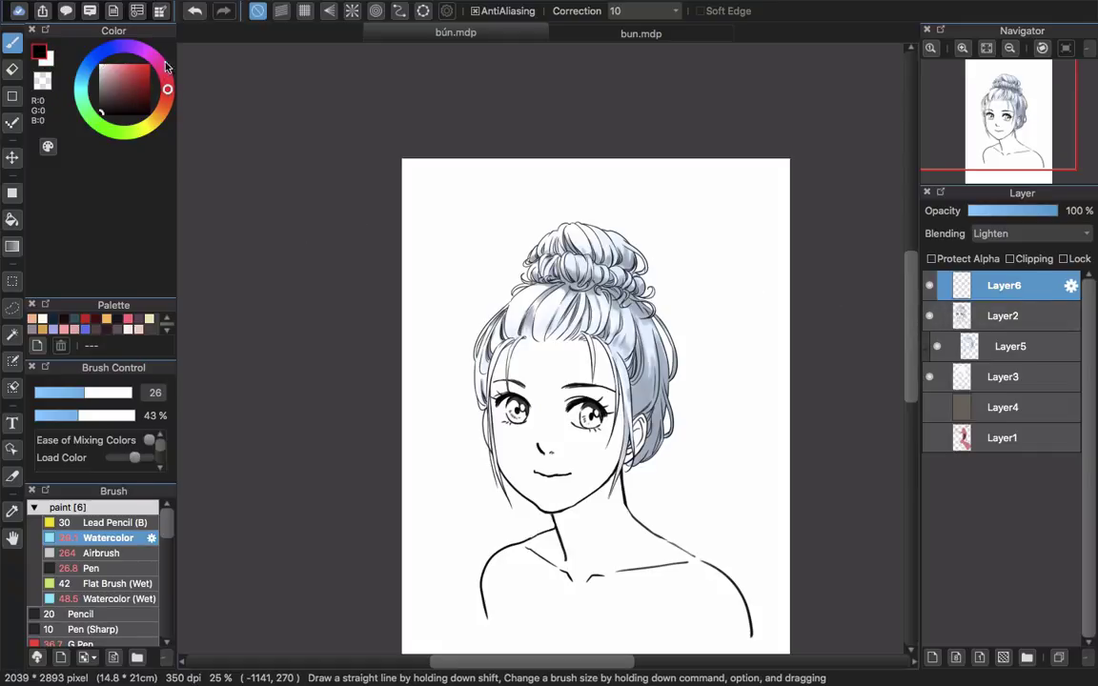
{"action": "left_click", "coordinate": [122, 63]}
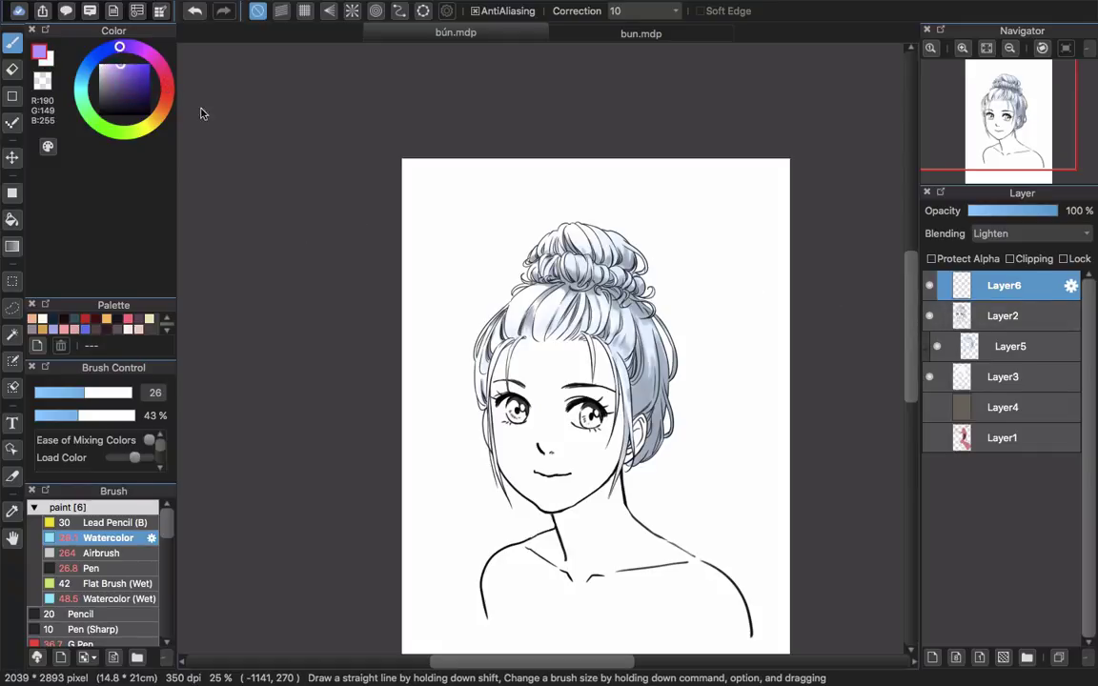
{"action": "left_click", "coordinate": [116, 553]}
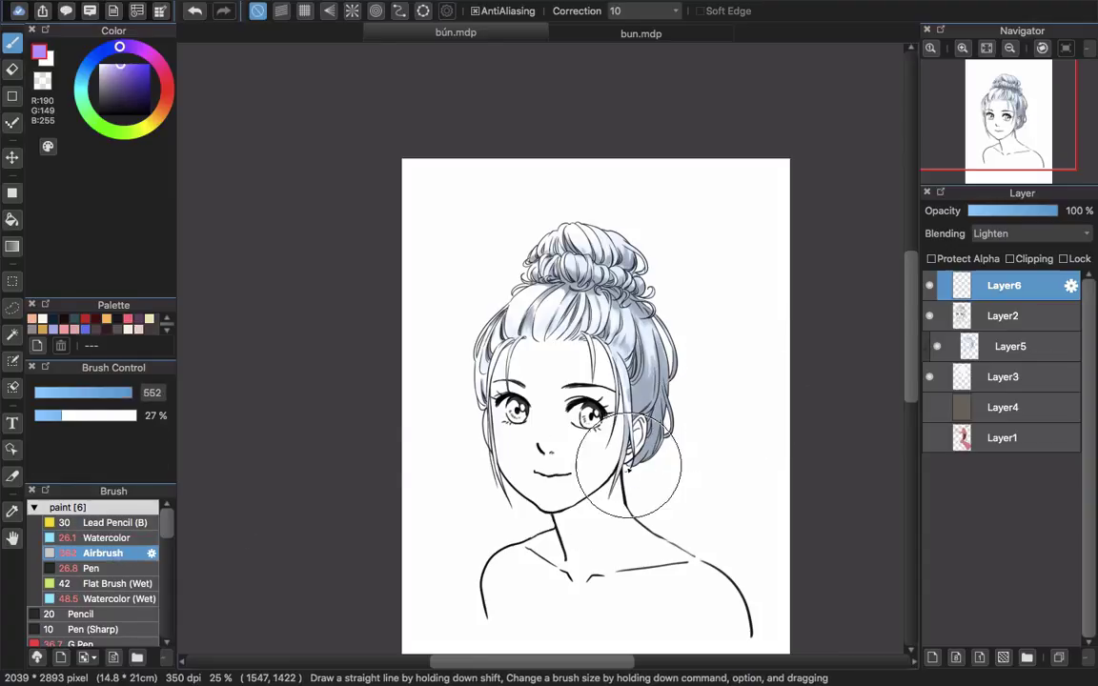
{"action": "left_click_drag", "start_coordinate": [627, 468], "coordinate": [688, 441]}
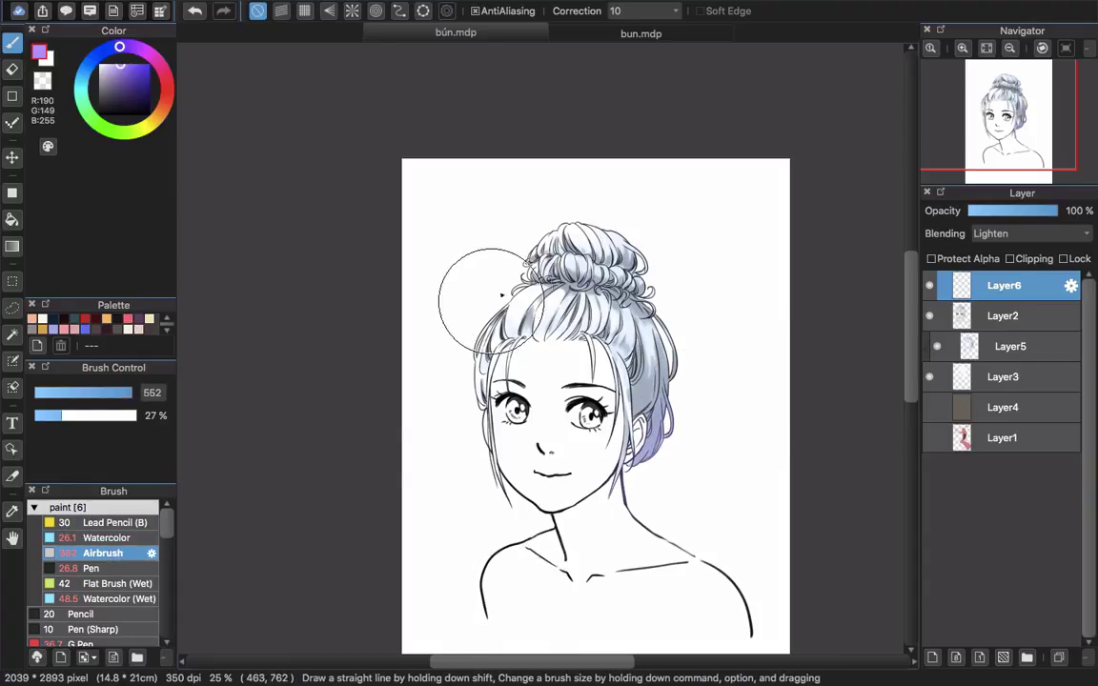
Airbrush warm yellow (R255 G232 B138) over the bun and left strands, and add a pale yellow (R255 G253 B191) glow beside the bun.
{"action": "left_click", "coordinate": [153, 127]}
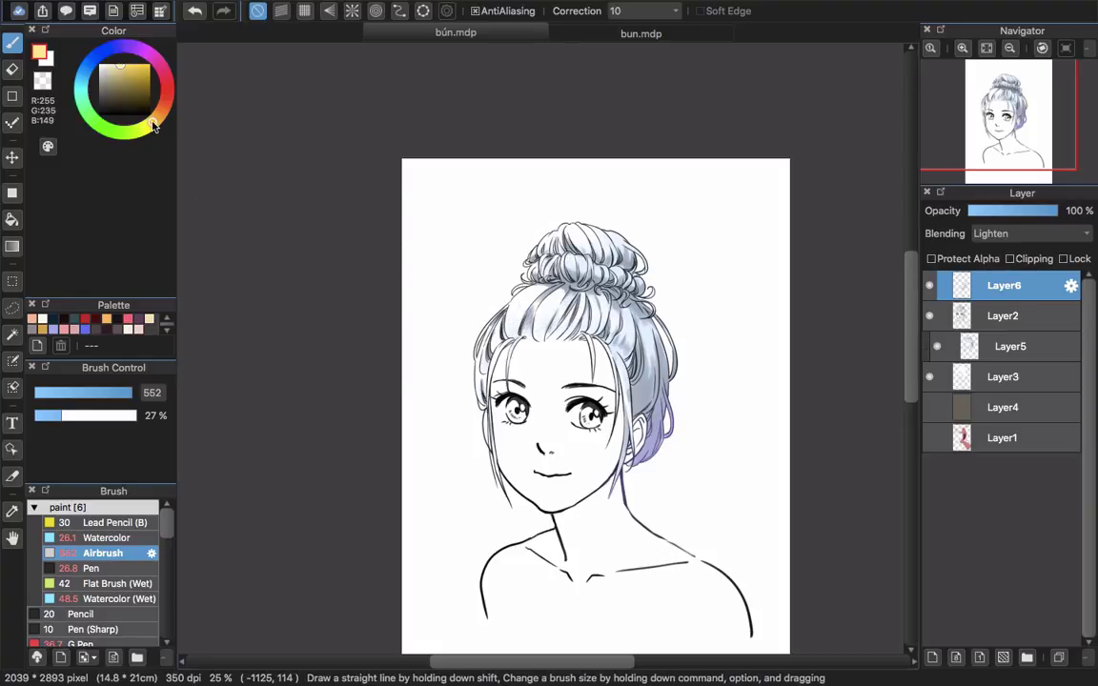
{"action": "left_click_drag", "start_coordinate": [123, 59], "coordinate": [122, 58]}
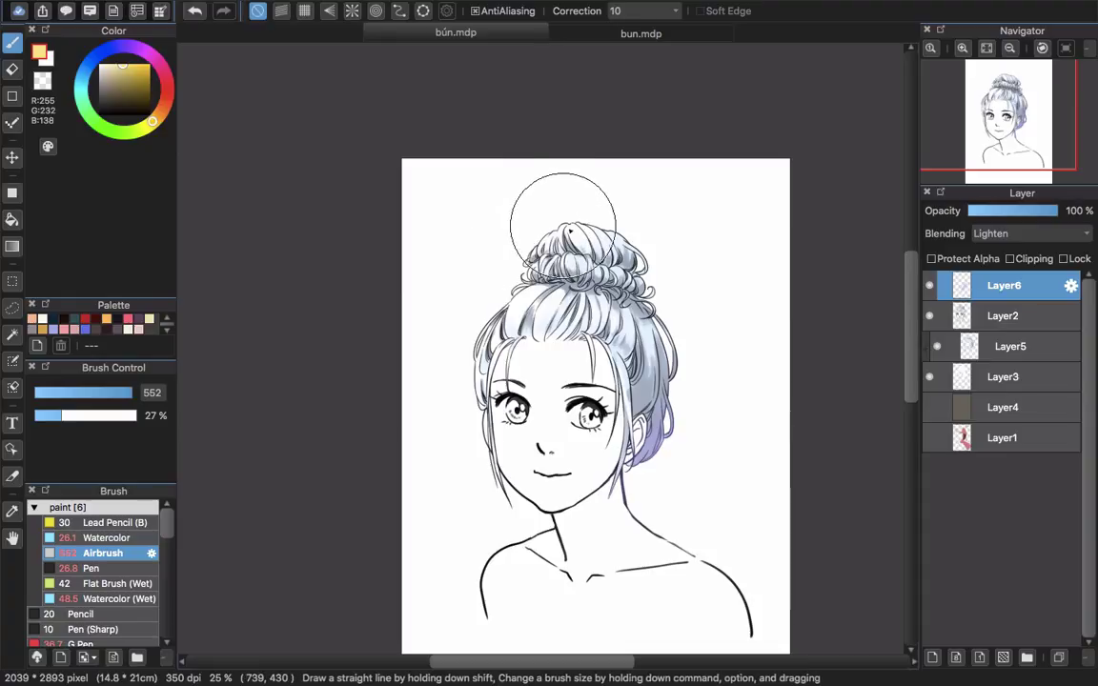
{"action": "mouse_move", "coordinate": [566, 224]}
{"action": "left_mouse_down"}
{"action": "mouse_move", "coordinate": [524, 294]}
{"action": "mouse_move", "coordinate": [572, 224]}
{"action": "mouse_move", "coordinate": [458, 400]}
{"action": "mouse_move", "coordinate": [534, 290]}
{"action": "mouse_move", "coordinate": [540, 301]}
{"action": "mouse_move", "coordinate": [559, 297]}
{"action": "mouse_move", "coordinate": [576, 277]}
{"action": "mouse_move", "coordinate": [566, 277]}
{"action": "mouse_move", "coordinate": [579, 230]}
{"action": "mouse_move", "coordinate": [564, 239]}
{"action": "mouse_move", "coordinate": [623, 215]}
{"action": "mouse_move", "coordinate": [627, 246]}
{"action": "mouse_move", "coordinate": [583, 281]}
{"action": "mouse_move", "coordinate": [594, 291]}
{"action": "mouse_move", "coordinate": [613, 282]}
{"action": "mouse_move", "coordinate": [602, 271]}
{"action": "mouse_move", "coordinate": [557, 317]}
{"action": "mouse_move", "coordinate": [499, 328]}
{"action": "mouse_move", "coordinate": [504, 351]}
{"action": "mouse_move", "coordinate": [480, 412]}
{"action": "left_mouse_up"}
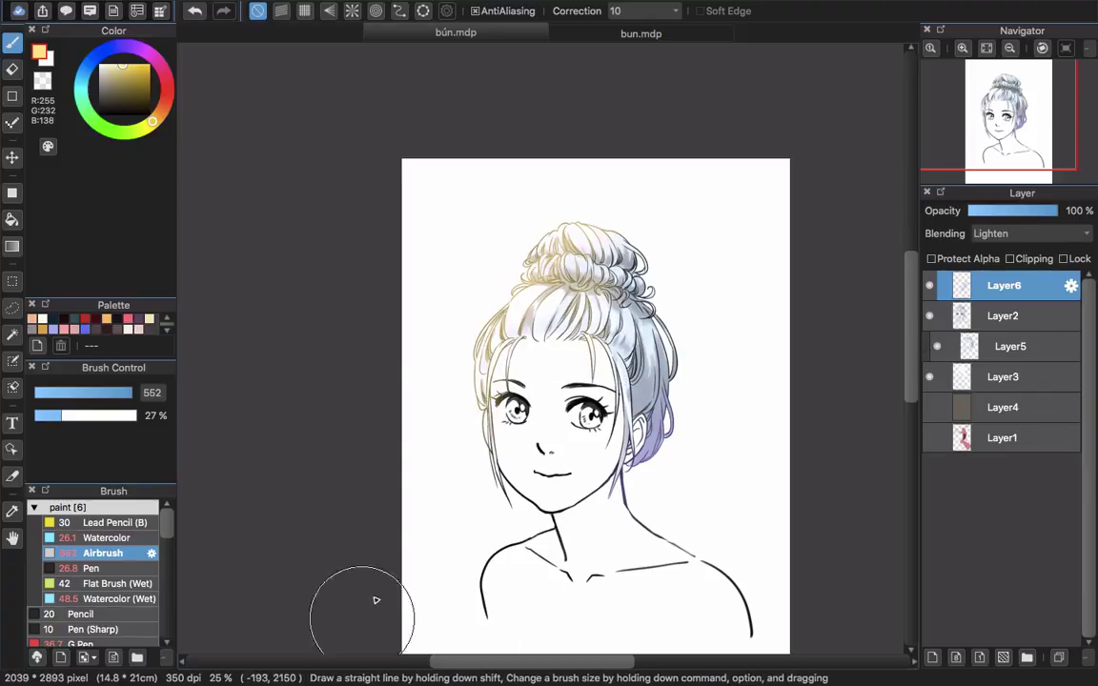
{"action": "left_click", "coordinate": [110, 64]}
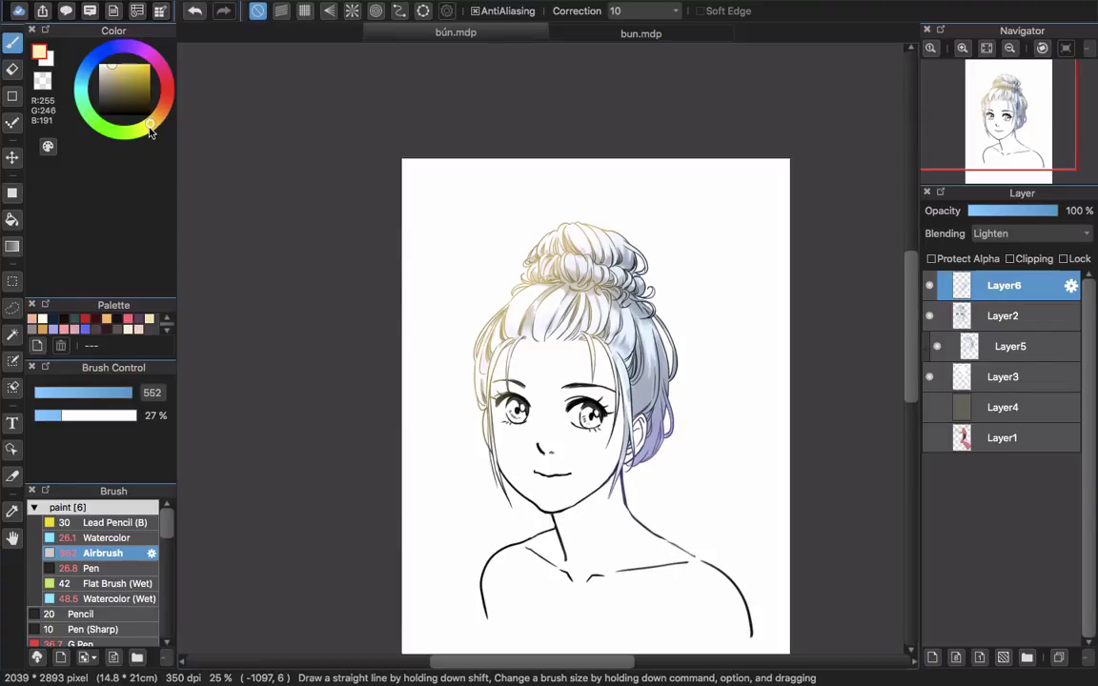
{"action": "mouse_move", "coordinate": [501, 253]}
{"action": "left_mouse_down"}
{"action": "mouse_move", "coordinate": [532, 249]}
{"action": "mouse_move", "coordinate": [526, 265]}
{"action": "mouse_move", "coordinate": [533, 248]}
{"action": "mouse_move", "coordinate": [528, 256]}
{"action": "mouse_move", "coordinate": [563, 259]}
{"action": "left_mouse_up"}
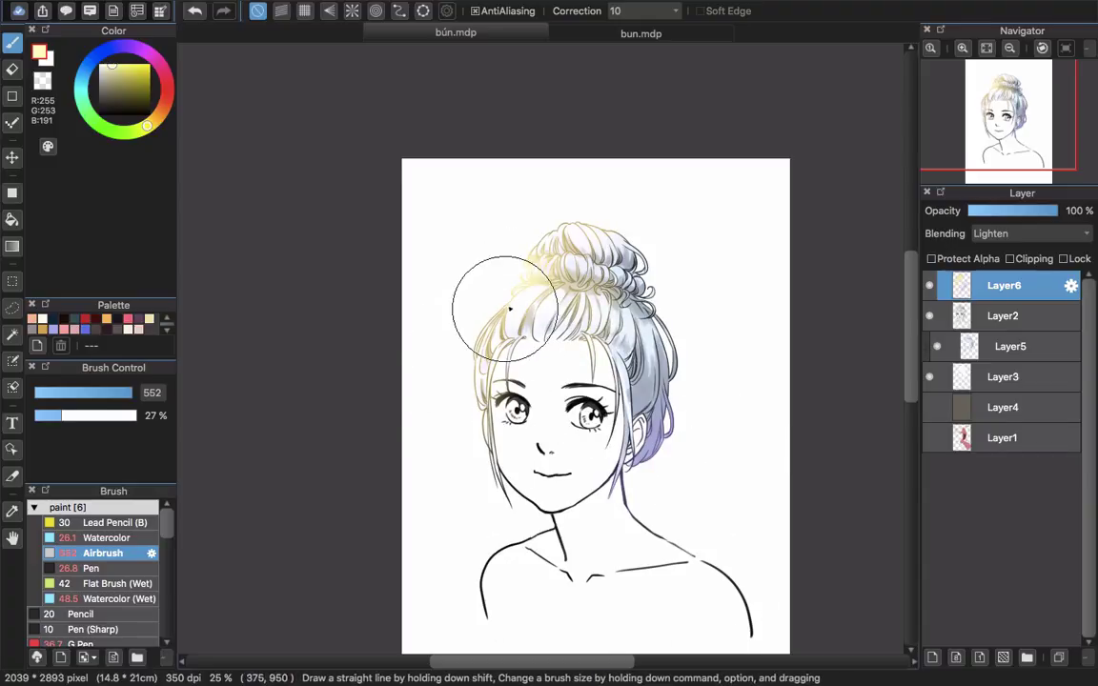
Set the color to blue-violet (R143 G138 B255) and airbrush it over the back hair, nape and neck lines.
{"action": "left_click", "coordinate": [127, 47]}
{"action": "left_click", "coordinate": [109, 51]}
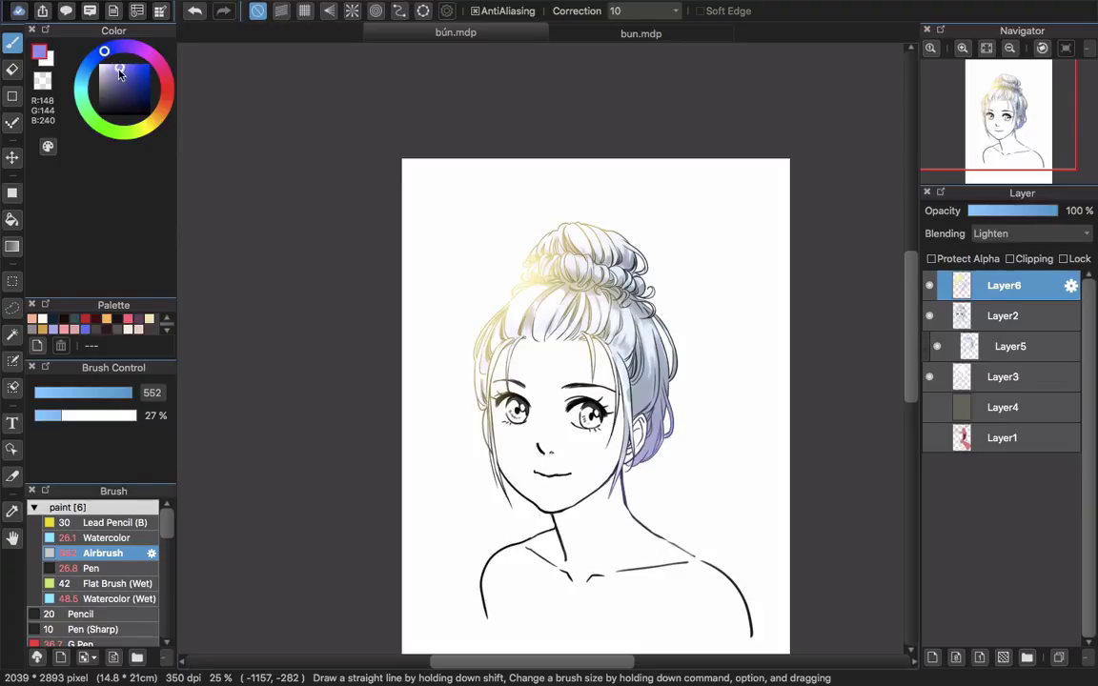
{"action": "left_click_drag", "start_coordinate": [122, 63], "coordinate": [123, 63]}
{"action": "mouse_move", "coordinate": [659, 416]}
{"action": "left_mouse_down"}
{"action": "mouse_move", "coordinate": [658, 384]}
{"action": "mouse_move", "coordinate": [662, 446]}
{"action": "mouse_move", "coordinate": [649, 371]}
{"action": "mouse_move", "coordinate": [671, 417]}
{"action": "mouse_move", "coordinate": [655, 426]}
{"action": "mouse_move", "coordinate": [642, 376]}
{"action": "mouse_move", "coordinate": [652, 421]}
{"action": "mouse_move", "coordinate": [673, 359]}
{"action": "mouse_move", "coordinate": [667, 372]}
{"action": "mouse_move", "coordinate": [687, 385]}
{"action": "mouse_move", "coordinate": [627, 491]}
{"action": "mouse_move", "coordinate": [651, 427]}
{"action": "mouse_move", "coordinate": [628, 455]}
{"action": "mouse_move", "coordinate": [624, 499]}
{"action": "mouse_move", "coordinate": [656, 546]}
{"action": "mouse_move", "coordinate": [628, 524]}
{"action": "mouse_move", "coordinate": [628, 505]}
{"action": "mouse_move", "coordinate": [698, 556]}
{"action": "mouse_move", "coordinate": [657, 529]}
{"action": "mouse_move", "coordinate": [625, 457]}
{"action": "mouse_move", "coordinate": [561, 543]}
{"action": "mouse_move", "coordinate": [610, 484]}
{"action": "mouse_move", "coordinate": [638, 488]}
{"action": "mouse_move", "coordinate": [724, 580]}
{"action": "mouse_move", "coordinate": [726, 598]}
{"action": "mouse_move", "coordinate": [522, 545]}
{"action": "mouse_move", "coordinate": [461, 549]}
{"action": "left_mouse_up"}
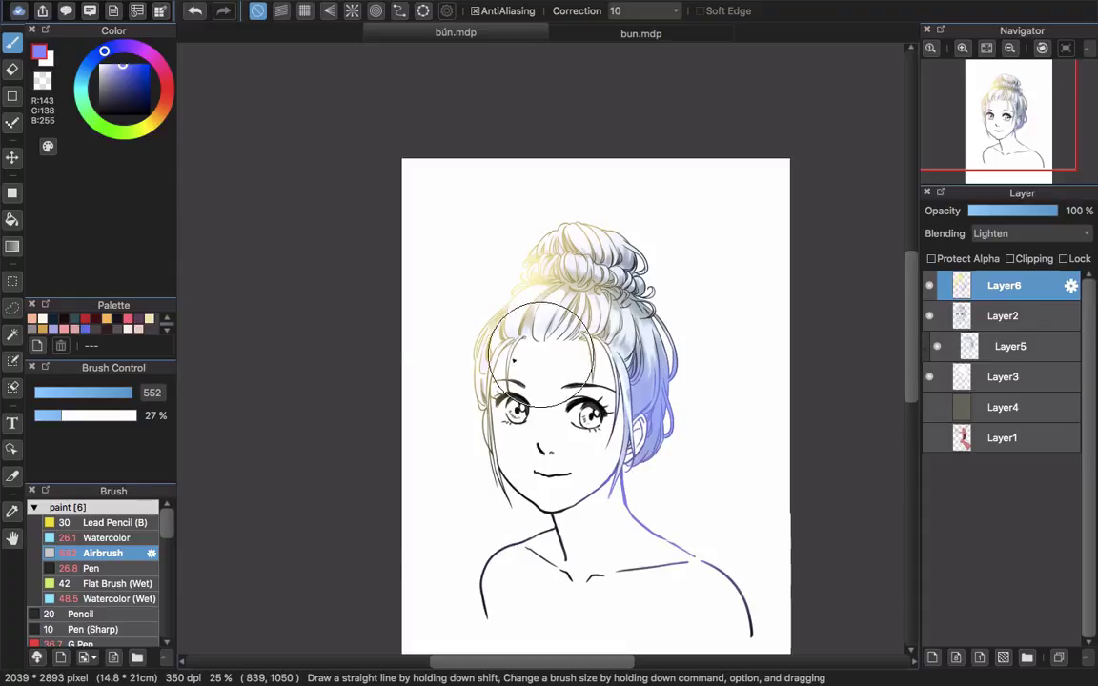
Set the color to yellow (R255 G246 B138) and airbrush it over the hair strands beside the face.
{"action": "left_click_drag", "start_coordinate": [149, 134], "coordinate": [148, 125]}
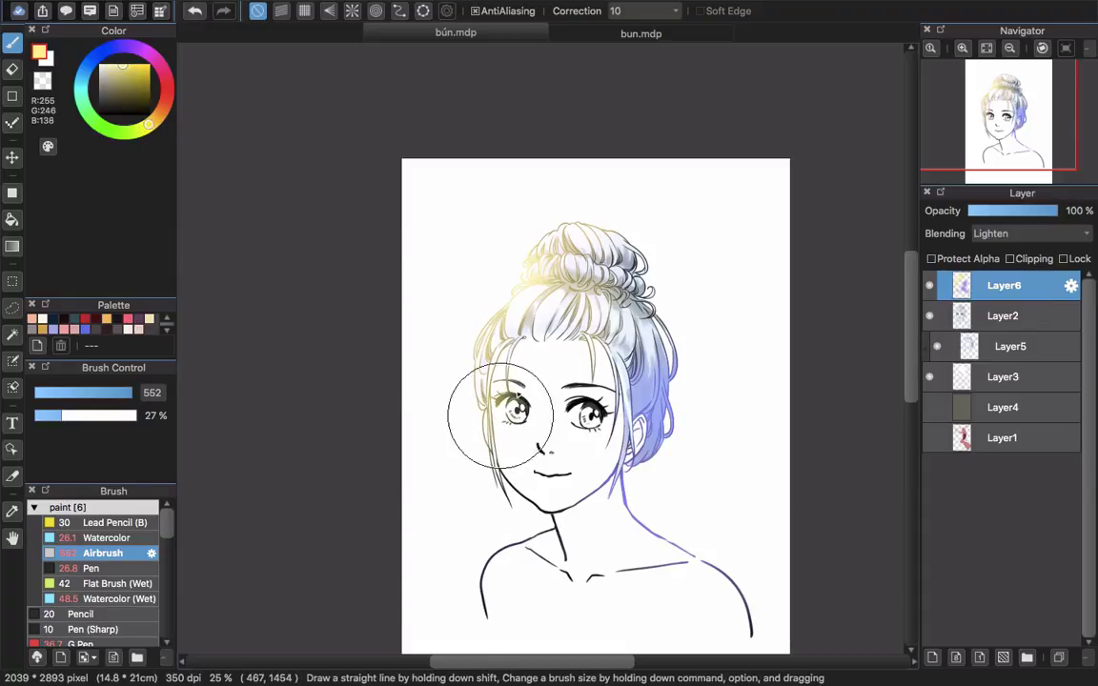
{"action": "scroll", "coordinate": [757, 421], "scroll_direction": "down", "scroll_amount": 1}
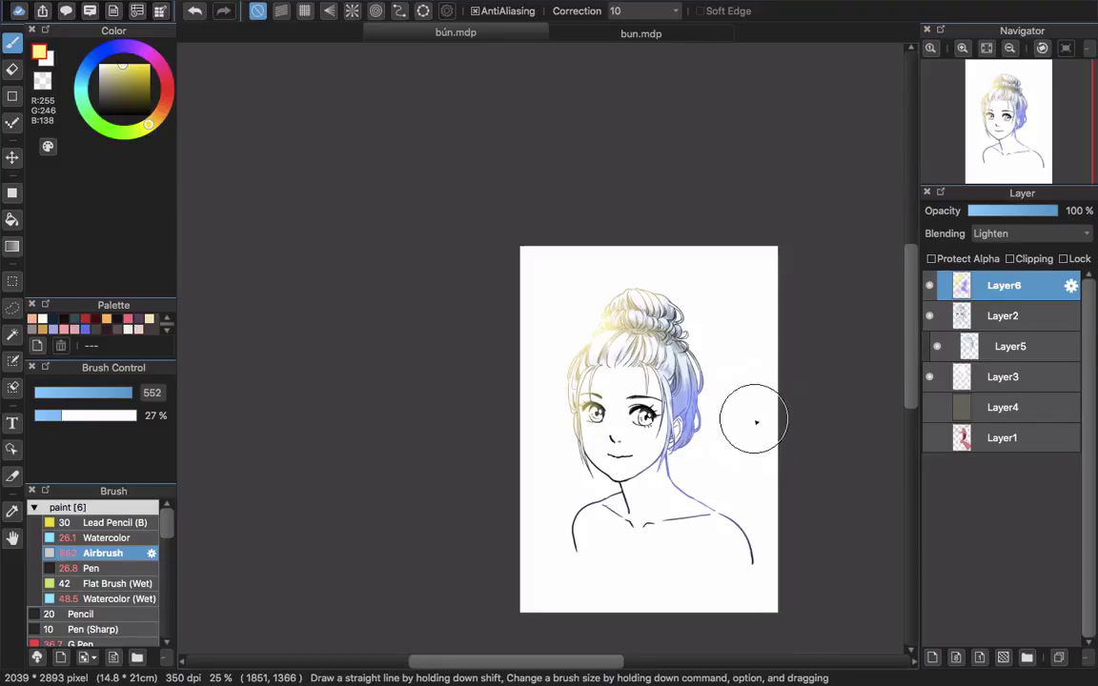
Add a new layer above Layer1 for the skin, and hide the Lighten layer Layer6 and the clipped Layer5.
{"action": "left_click", "coordinate": [1030, 436]}
{"action": "left_click", "coordinate": [933, 657]}
{"action": "scroll", "coordinate": [658, 440], "scroll_direction": "up", "scroll_amount": 1}
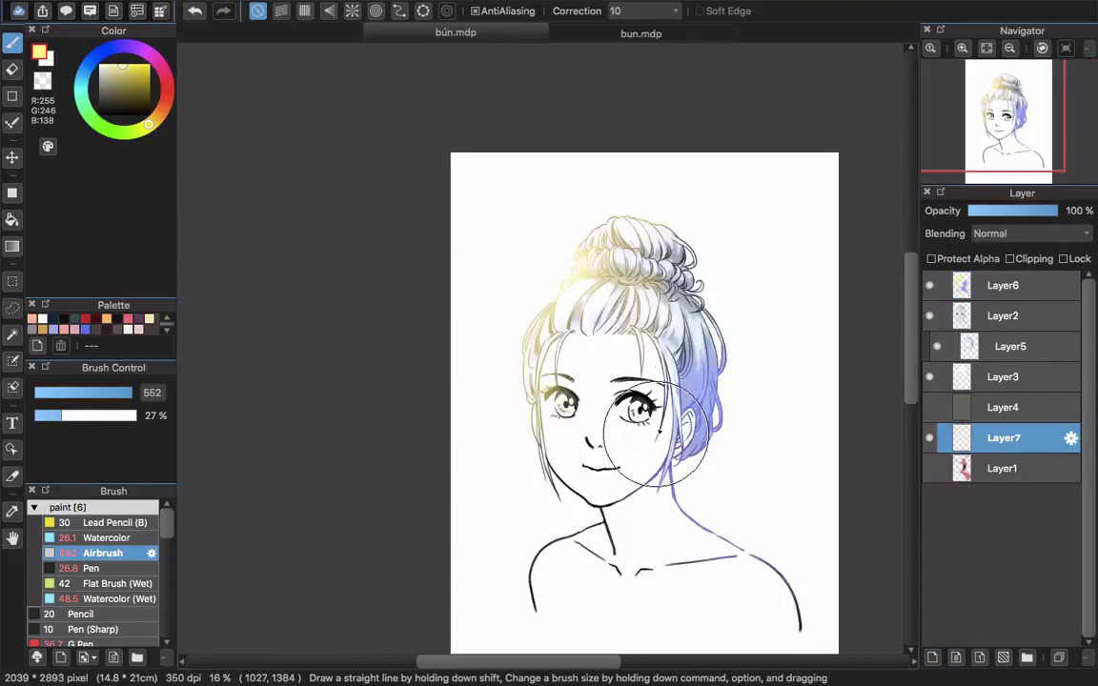
{"action": "scroll", "coordinate": [658, 440], "scroll_direction": "up", "scroll_amount": 1}
{"action": "left_click", "coordinate": [929, 285]}
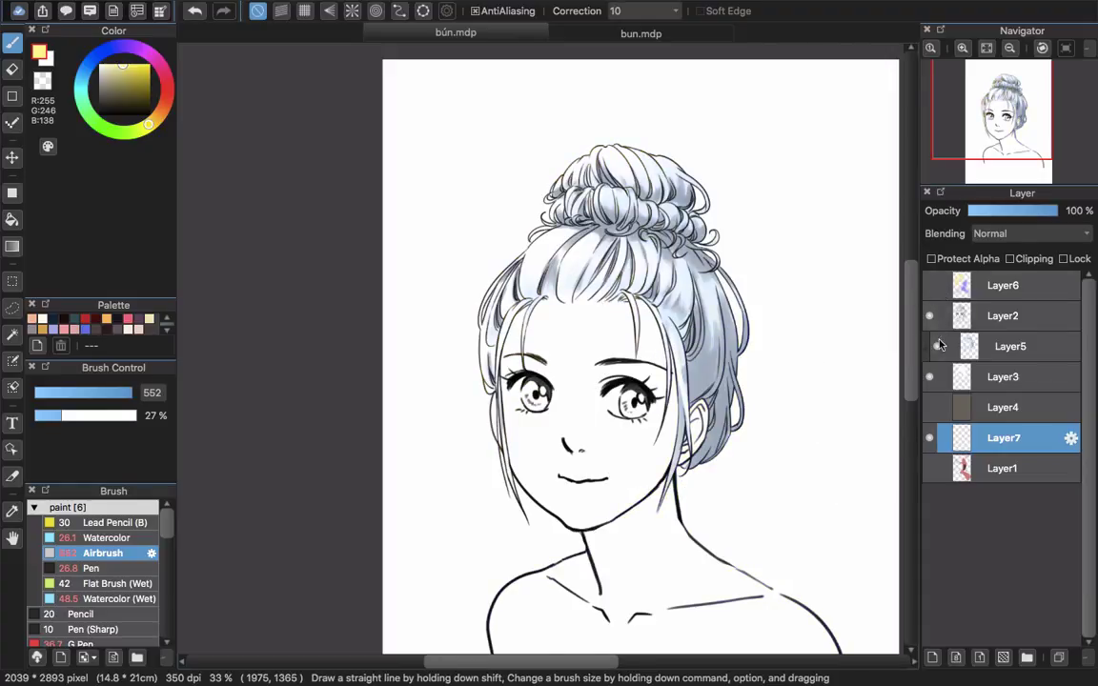
{"action": "left_click", "coordinate": [930, 377]}
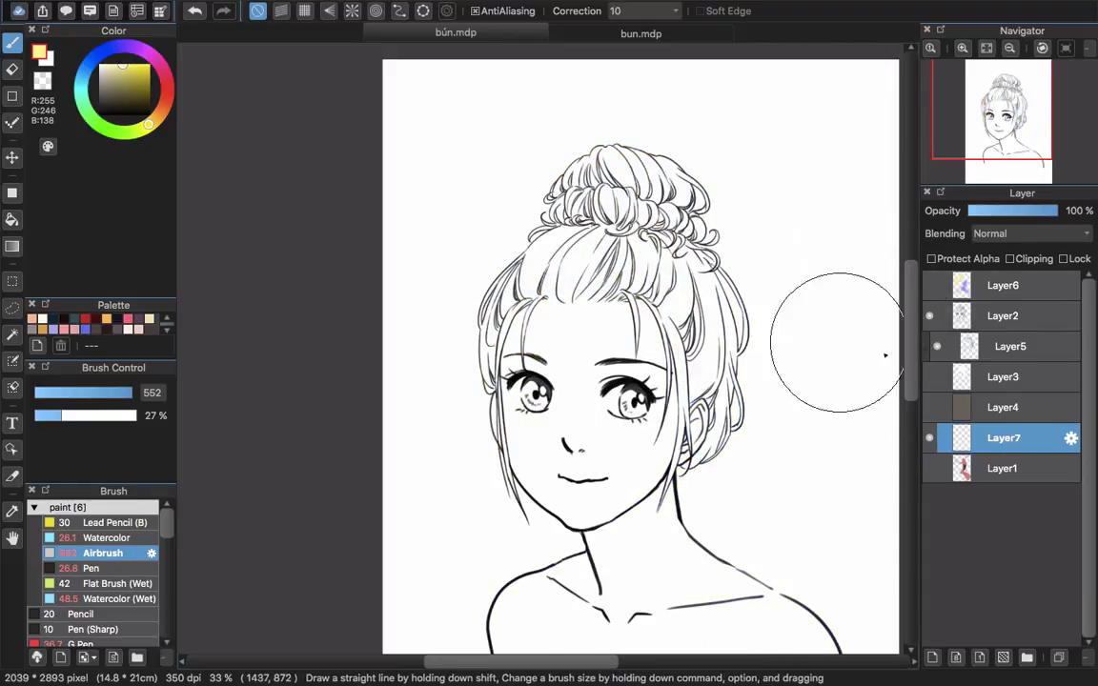
{"action": "left_click", "coordinate": [930, 377]}
{"action": "left_click", "coordinate": [937, 346]}
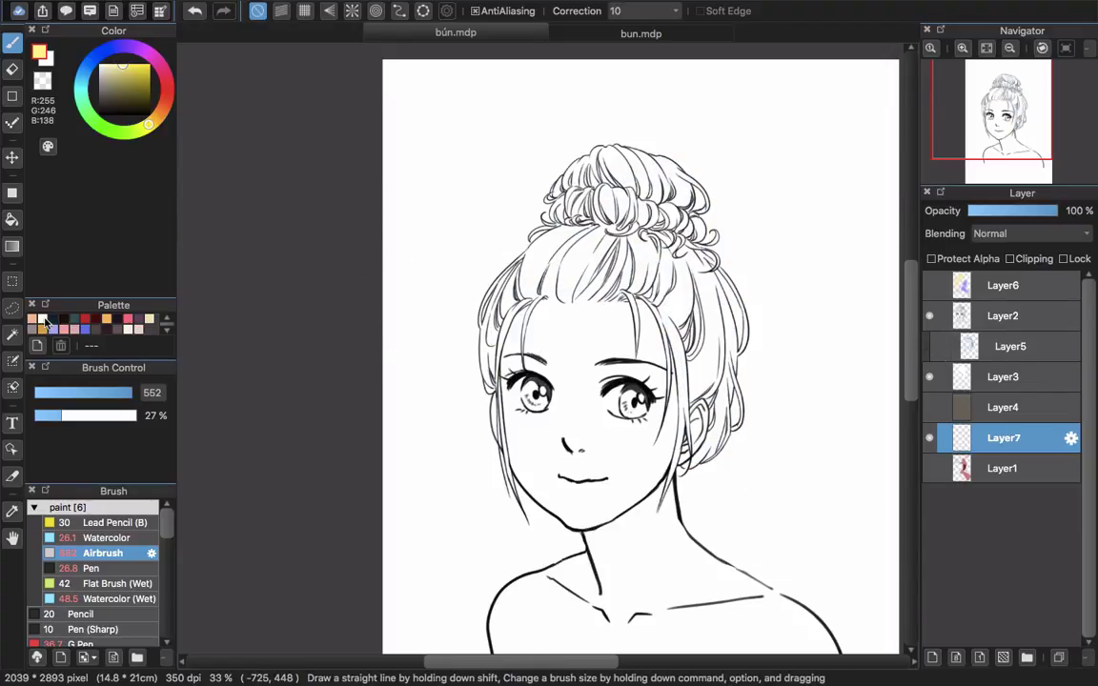
Fill the face on the new layer with the palette's skin color (R255 G252 B237) using the Bucket.
{"action": "left_click", "coordinate": [42, 320]}
{"action": "key", "text": "g"}
{"action": "left_click", "coordinate": [636, 491]}
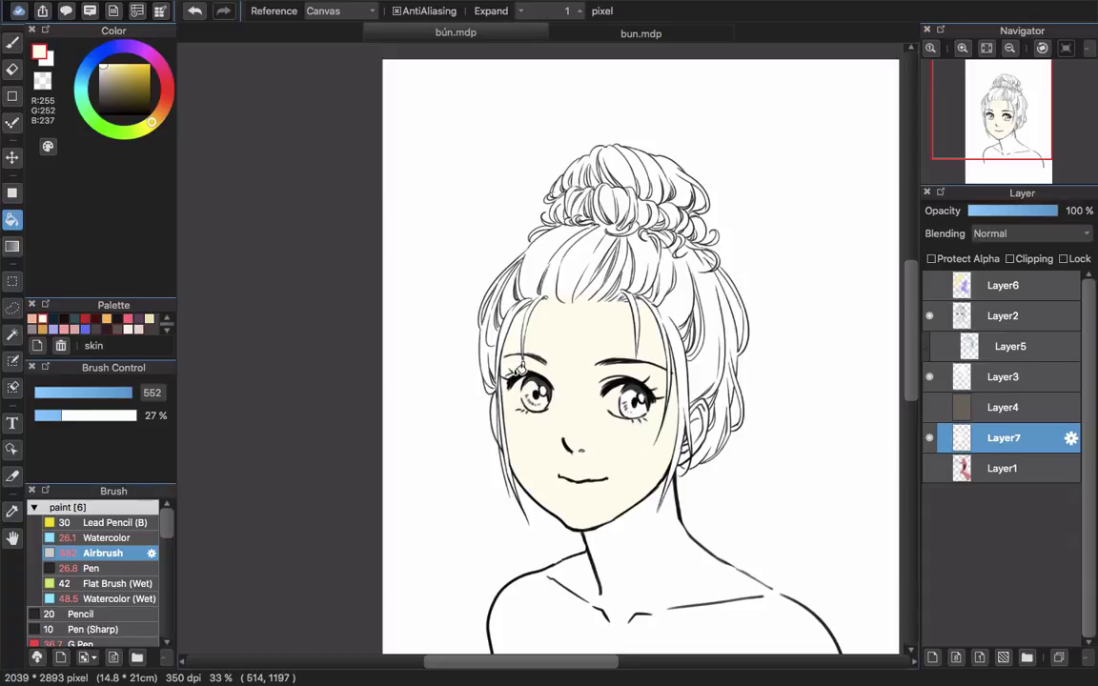
Close the open lower edge of the shoulders with a Watercolor line, and fill the neck and shoulders with the skin color.
{"action": "left_click_drag", "start_coordinate": [591, 557], "coordinate": [621, 463]}
{"action": "key", "text": "b"}
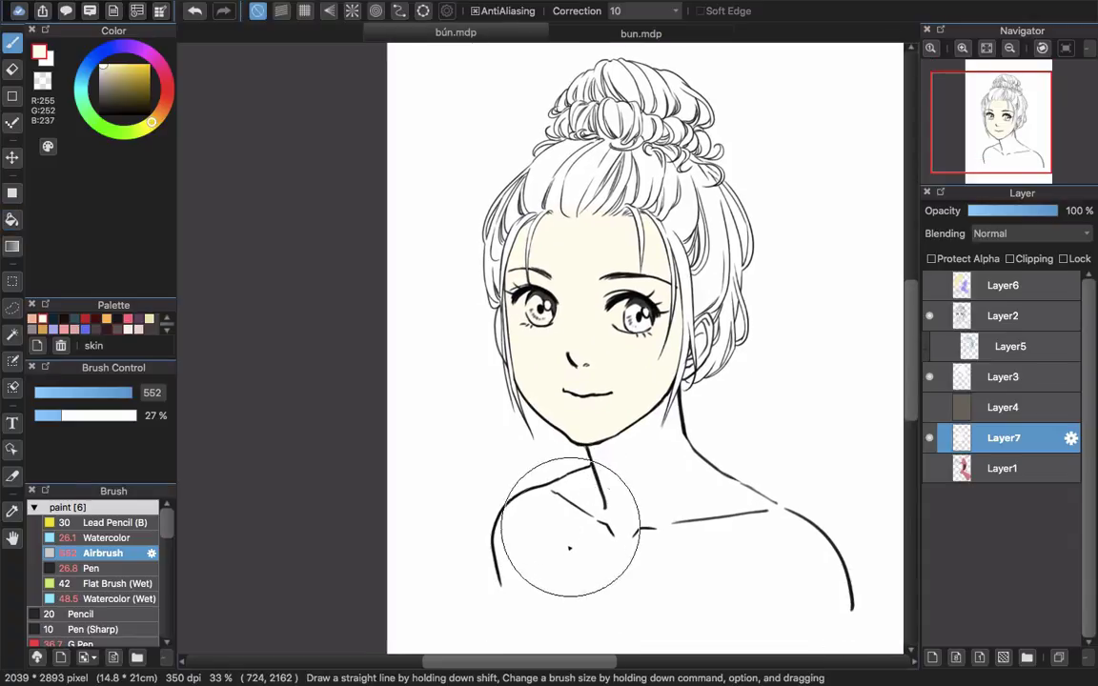
{"action": "left_click", "coordinate": [108, 538]}
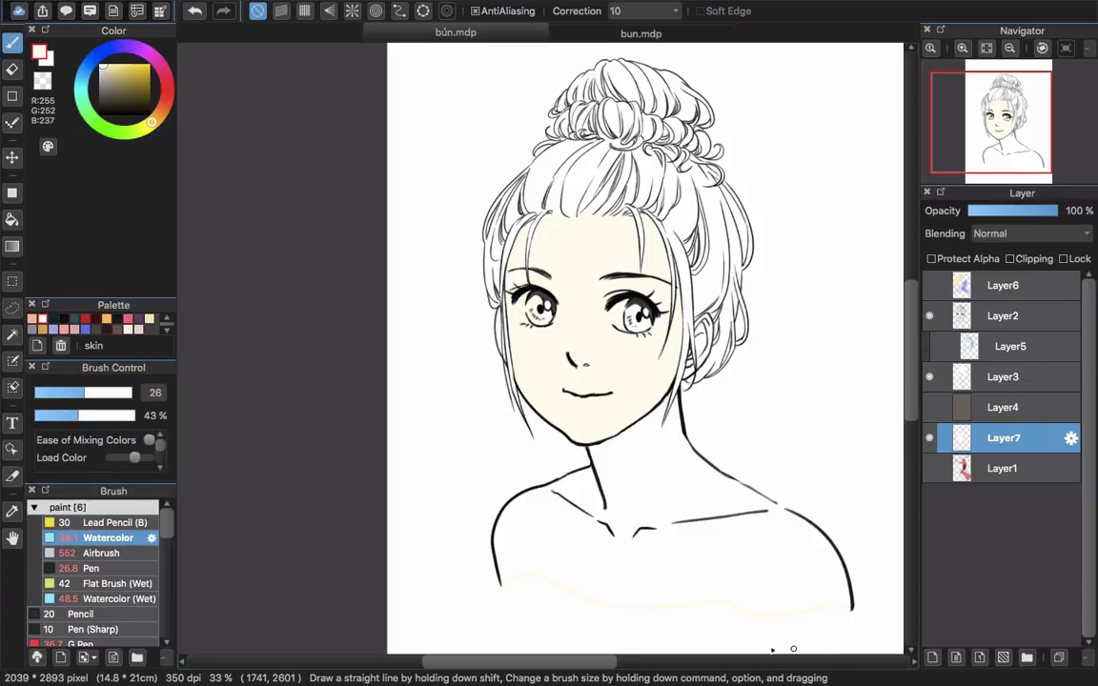
{"action": "key", "text": "g"}
{"action": "key", "text": "super+z"}
{"action": "key", "text": "b"}
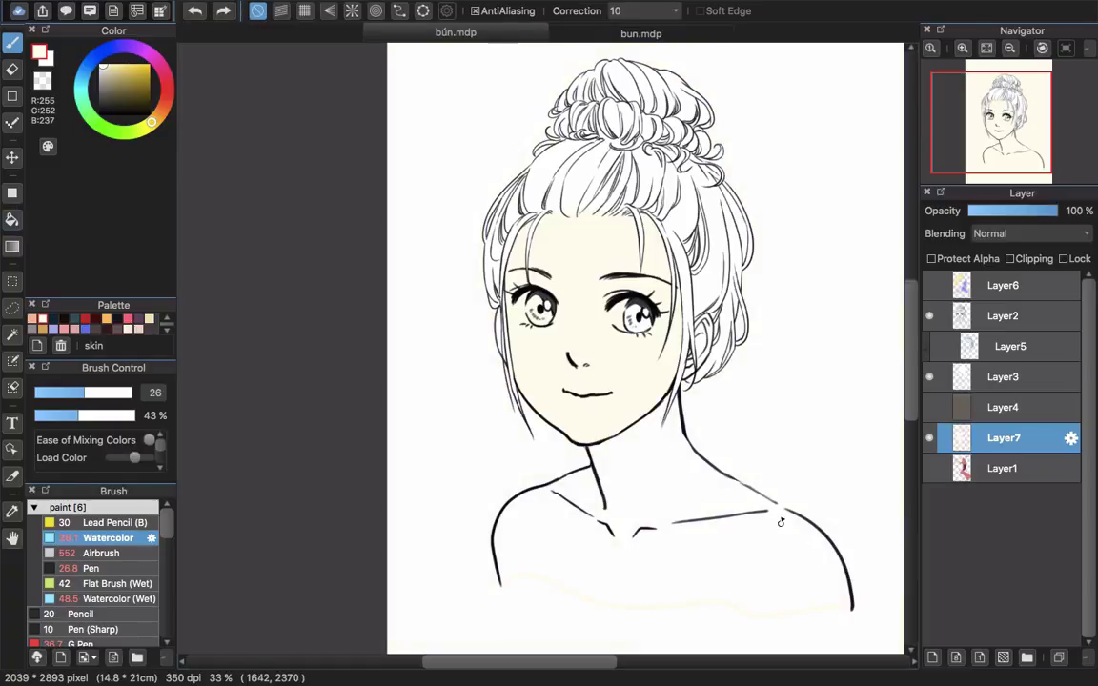
{"action": "key", "text": "g"}
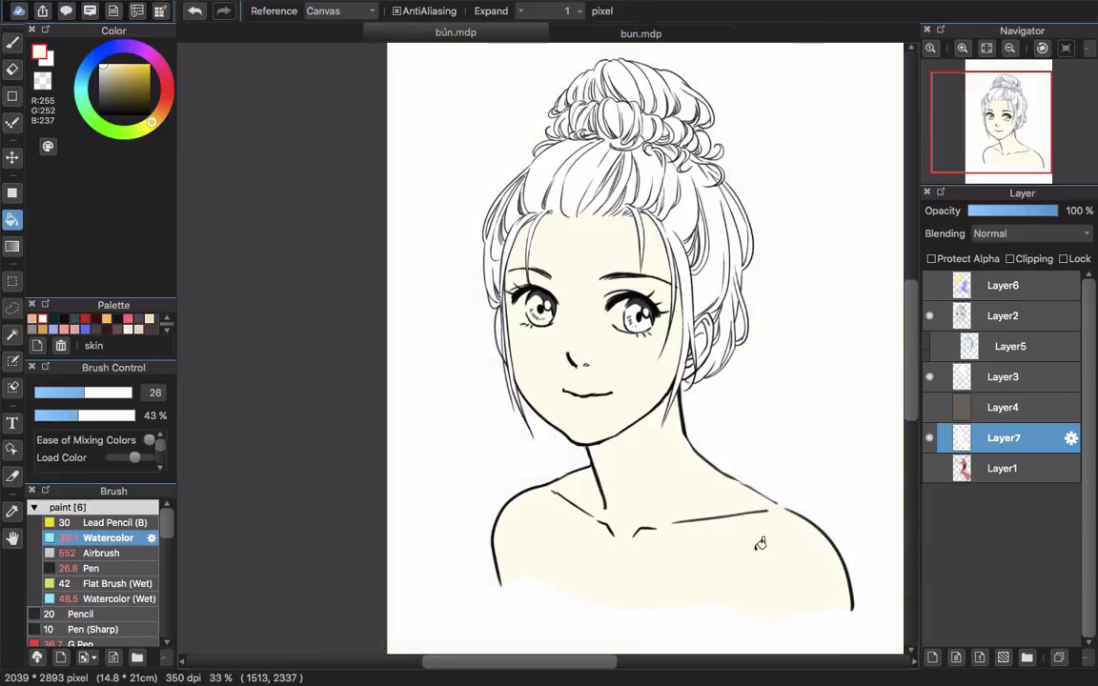
{"action": "left_click_drag", "start_coordinate": [644, 487], "coordinate": [642, 548]}
Add a clipping layer above the skin layer and paint a neck shadow in the skinshadow color (R255 G187 B154).
{"action": "left_click", "coordinate": [933, 656]}
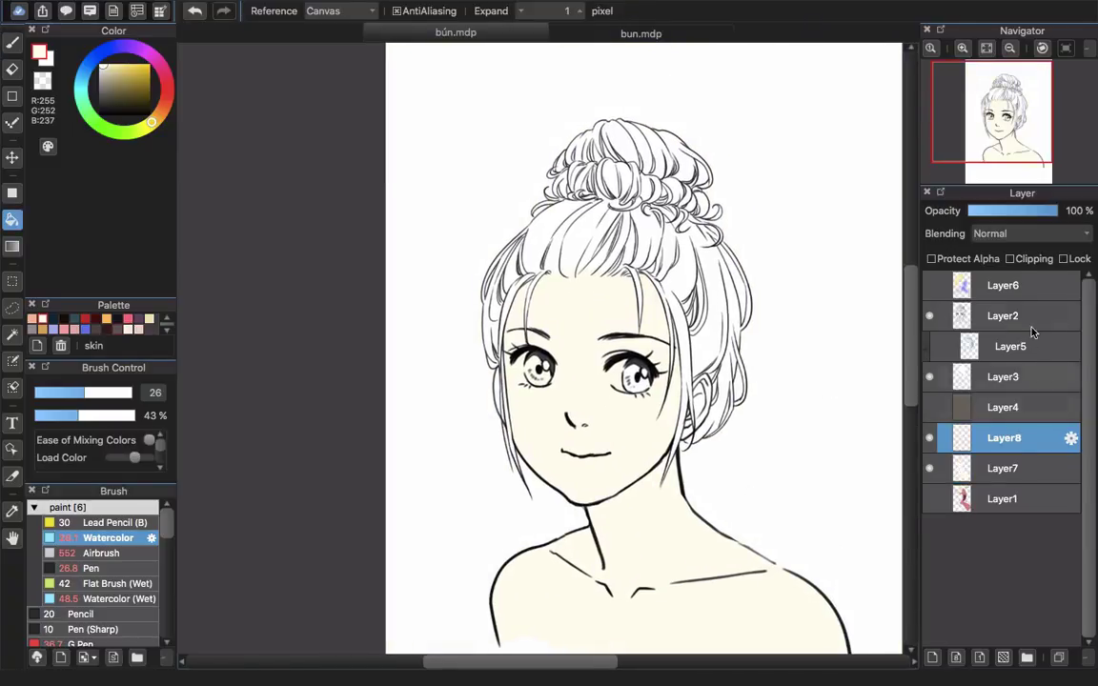
{"action": "left_click", "coordinate": [1027, 261]}
{"action": "left_click", "coordinate": [33, 318]}
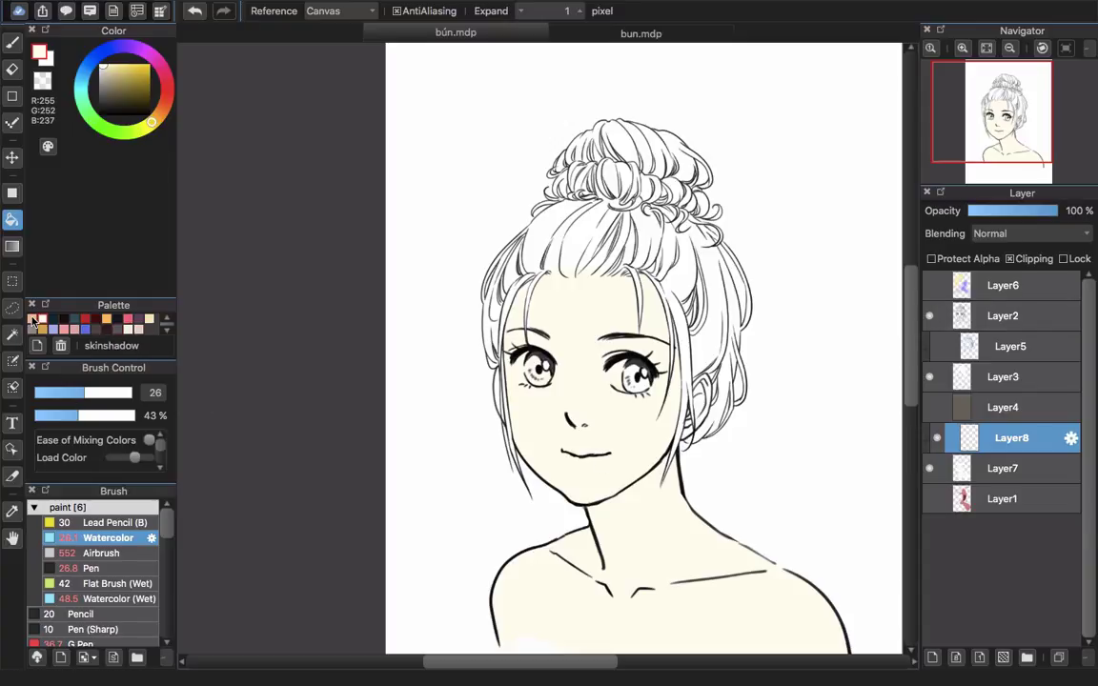
{"action": "key", "text": "b"}
{"action": "left_click_drag", "start_coordinate": [590, 515], "coordinate": [770, 572]}
{"action": "left_click_drag", "start_coordinate": [762, 563], "coordinate": [724, 480]}
{"action": "key", "text": "g"}
{"action": "left_click", "coordinate": [717, 477]}
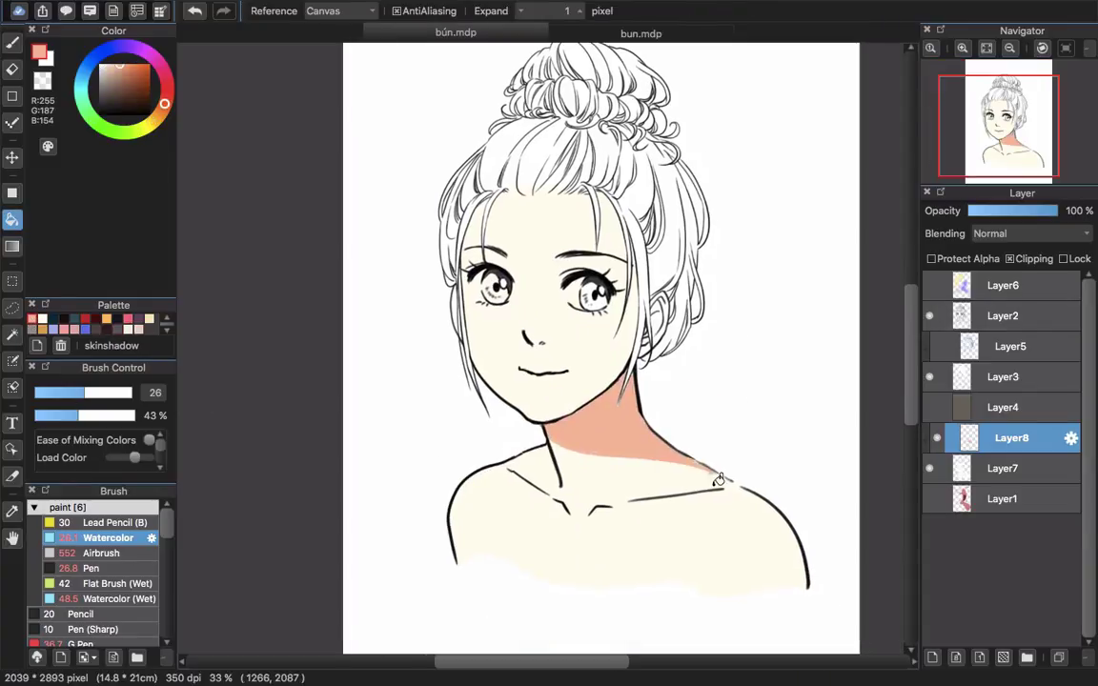
Shade the shoulder, collarbone and cheek edge on the side away from the light with Watercolor at size 96.
{"action": "key", "text": "b"}
{"action": "left_click_drag", "start_coordinate": [598, 458], "coordinate": [638, 455]}
{"action": "left_click_drag", "start_coordinate": [664, 508], "coordinate": [787, 569]}
{"action": "mouse_move", "coordinate": [562, 428]}
{"action": "left_mouse_down"}
{"action": "mouse_move", "coordinate": [647, 513]}
{"action": "mouse_move", "coordinate": [722, 414]}
{"action": "left_mouse_up"}
{"action": "left_click_drag", "start_coordinate": [747, 388], "coordinate": [742, 406]}
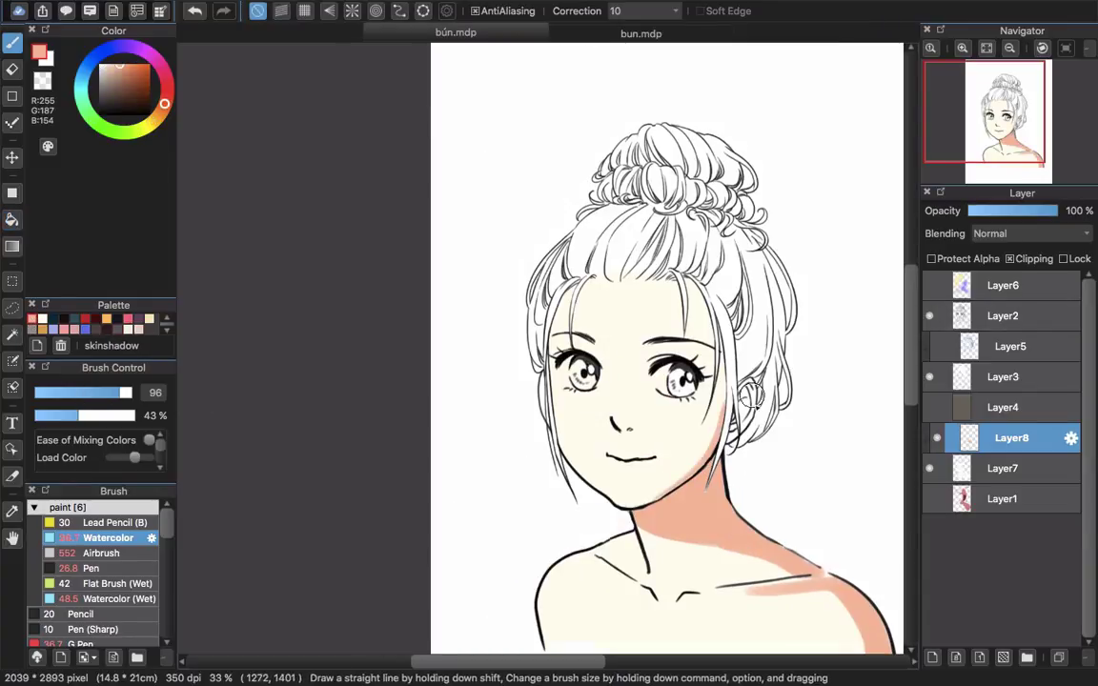
Fill the ear with the skin color on Layer7 and with the skin shadow color on the clipped Layer8.
{"action": "left_click", "coordinate": [1002, 469]}
{"action": "left_click", "coordinate": [748, 398], "text": "alt"}
{"action": "key", "text": "g"}
{"action": "left_click", "coordinate": [1003, 443]}
{"action": "left_click", "coordinate": [745, 402], "text": "alt"}
{"action": "key", "text": "b"}
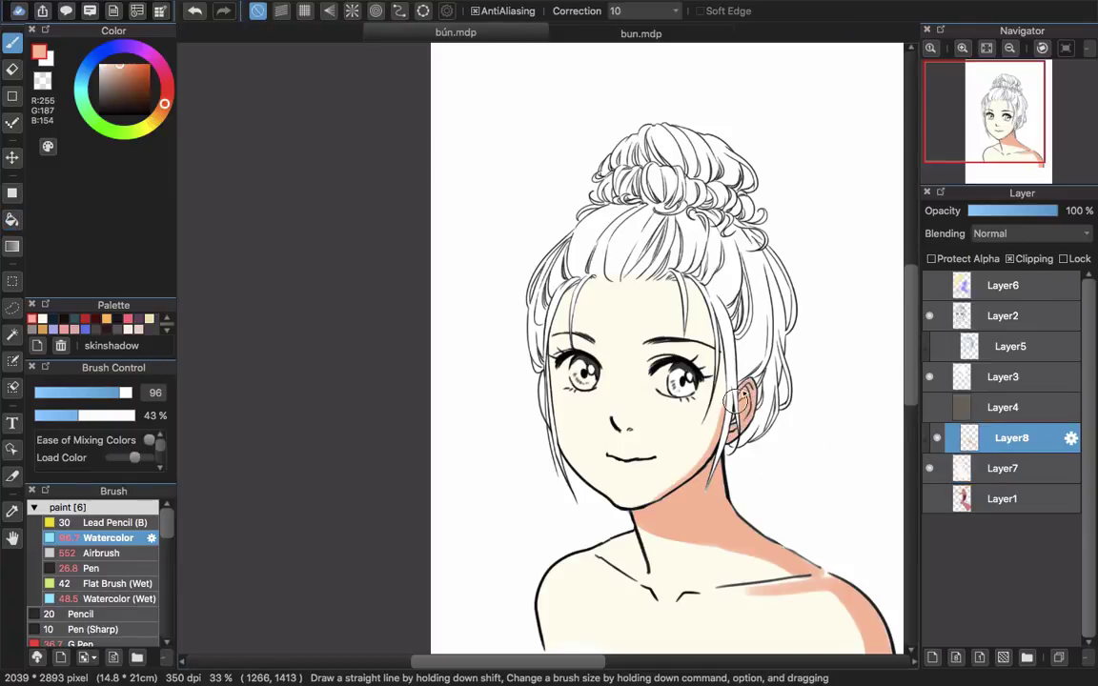
Paint soft Watercolor shadows around the inner brows, the eyes and the tip of the nose.
{"action": "left_click_drag", "start_coordinate": [595, 346], "coordinate": [602, 357]}
{"action": "left_click_drag", "start_coordinate": [623, 429], "coordinate": [630, 436]}
{"action": "mouse_move", "coordinate": [661, 347]}
{"action": "left_mouse_down"}
{"action": "mouse_move", "coordinate": [590, 346]}
{"action": "mouse_move", "coordinate": [663, 348]}
{"action": "mouse_move", "coordinate": [585, 354]}
{"action": "left_mouse_up"}
{"action": "left_click", "coordinate": [633, 354], "text": "alt"}
{"action": "left_click", "coordinate": [654, 352], "text": "alt"}
{"action": "left_click_drag", "start_coordinate": [704, 383], "coordinate": [695, 400]}
Shade the forehead beneath the hair strands, the lips and the outer eye corner using shadow tones sampled from the skin.
{"action": "left_click_drag", "start_coordinate": [684, 285], "coordinate": [713, 329]}
{"action": "left_click", "coordinate": [625, 299], "text": "alt"}
{"action": "left_click_drag", "start_coordinate": [694, 292], "coordinate": [703, 301]}
{"action": "left_click", "coordinate": [695, 298], "text": "alt"}
{"action": "mouse_move", "coordinate": [569, 294]}
{"action": "left_mouse_down"}
{"action": "mouse_move", "coordinate": [555, 311]}
{"action": "mouse_move", "coordinate": [572, 328]}
{"action": "left_mouse_up"}
{"action": "left_click", "coordinate": [566, 350], "text": "alt"}
{"action": "left_click_drag", "start_coordinate": [716, 353], "coordinate": [703, 334]}
{"action": "left_click_drag", "start_coordinate": [595, 439], "coordinate": [627, 443]}
{"action": "left_click_drag", "start_coordinate": [705, 400], "coordinate": [677, 400]}
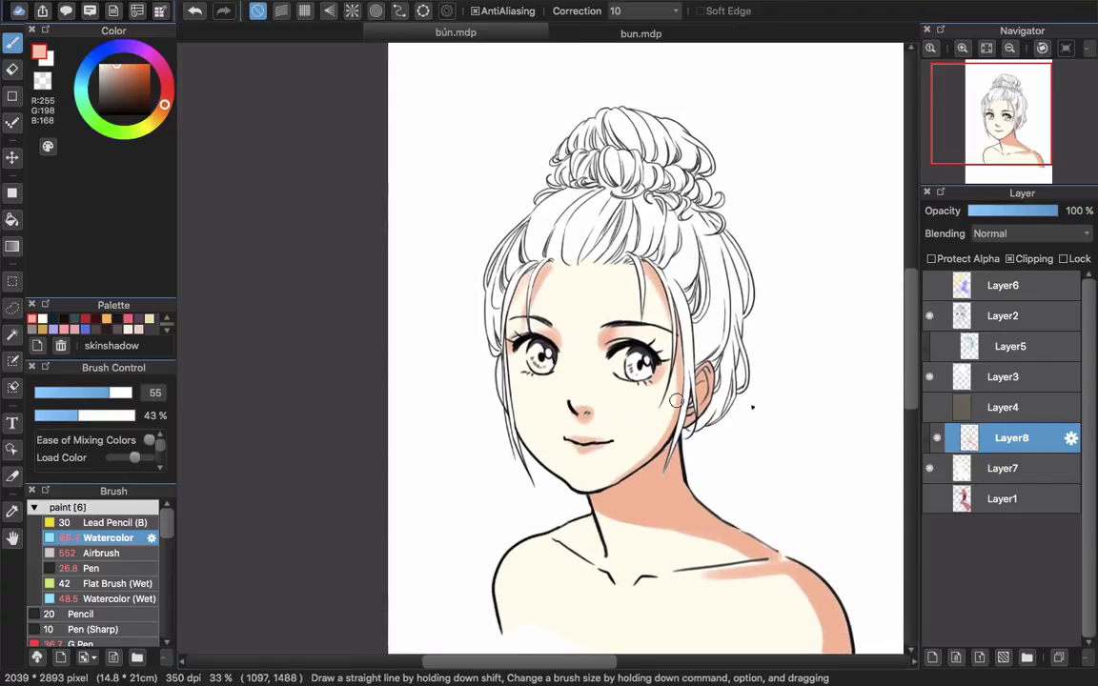
{"action": "left_click", "coordinate": [1003, 468]}
{"action": "left_click_drag", "start_coordinate": [501, 368], "coordinate": [501, 398]}
{"action": "key", "text": "ctrl+z"}
Show the Lighten layer Layer6 and the clipped hair layer Layer5 again.
{"action": "left_click", "coordinate": [930, 286]}
{"action": "left_click", "coordinate": [936, 347]}
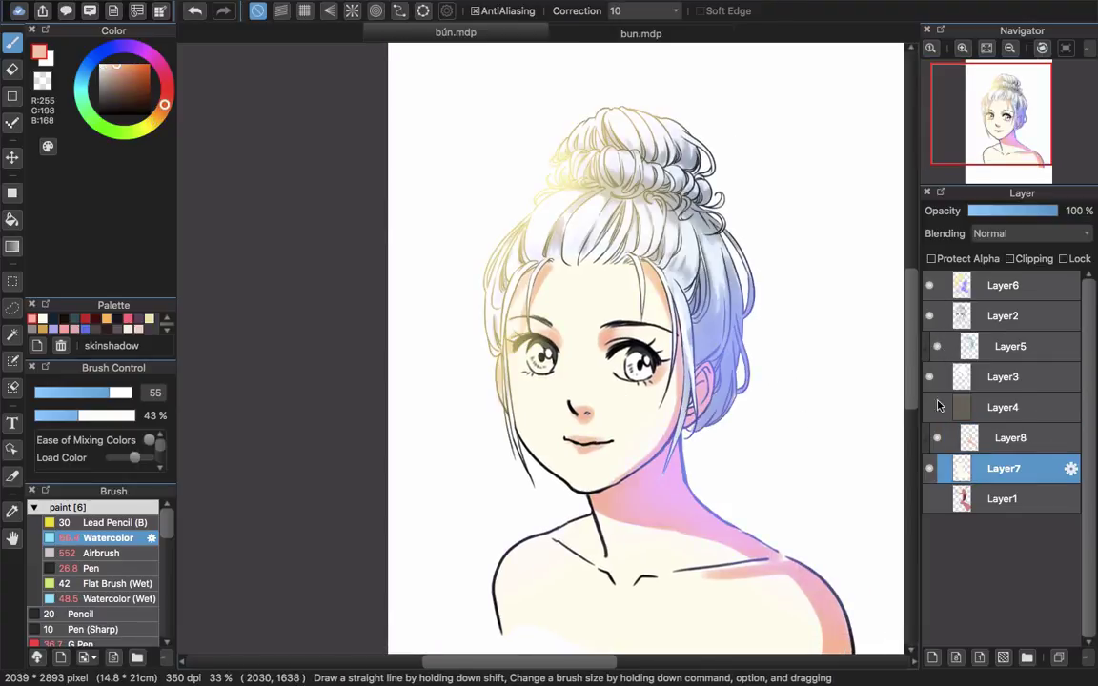
{"action": "scroll", "coordinate": [697, 303], "scroll_direction": "down", "scroll_amount": 3}
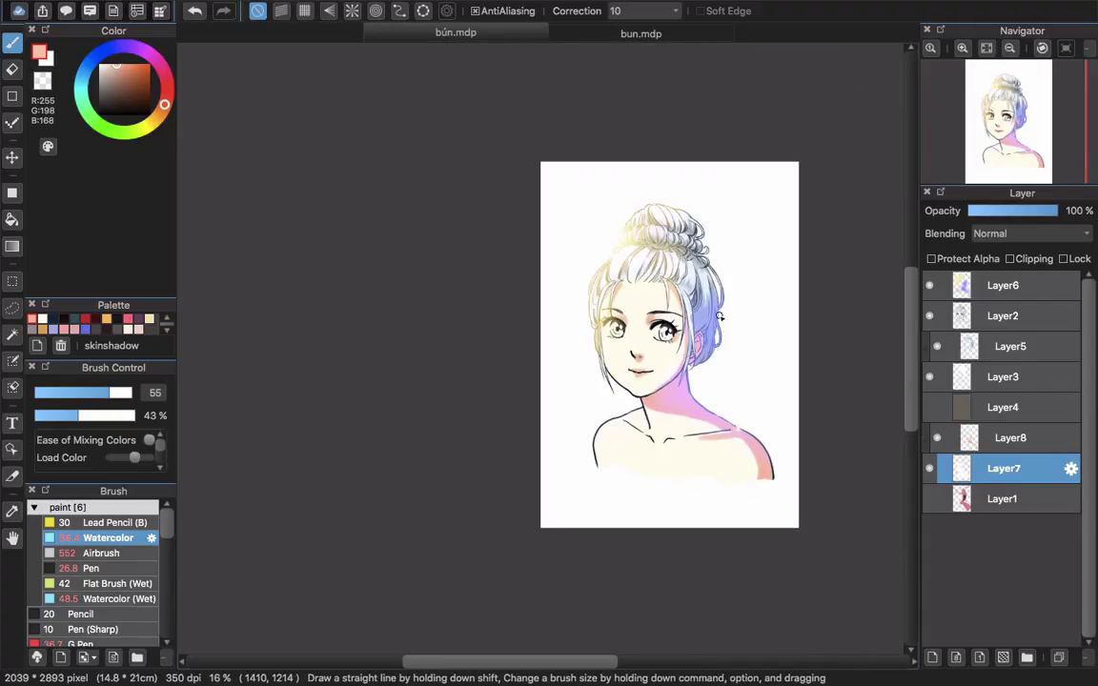
Add a new layer above the line art layer, Layer2, and turn on Clipping for it.
{"action": "left_click", "coordinate": [1018, 321]}
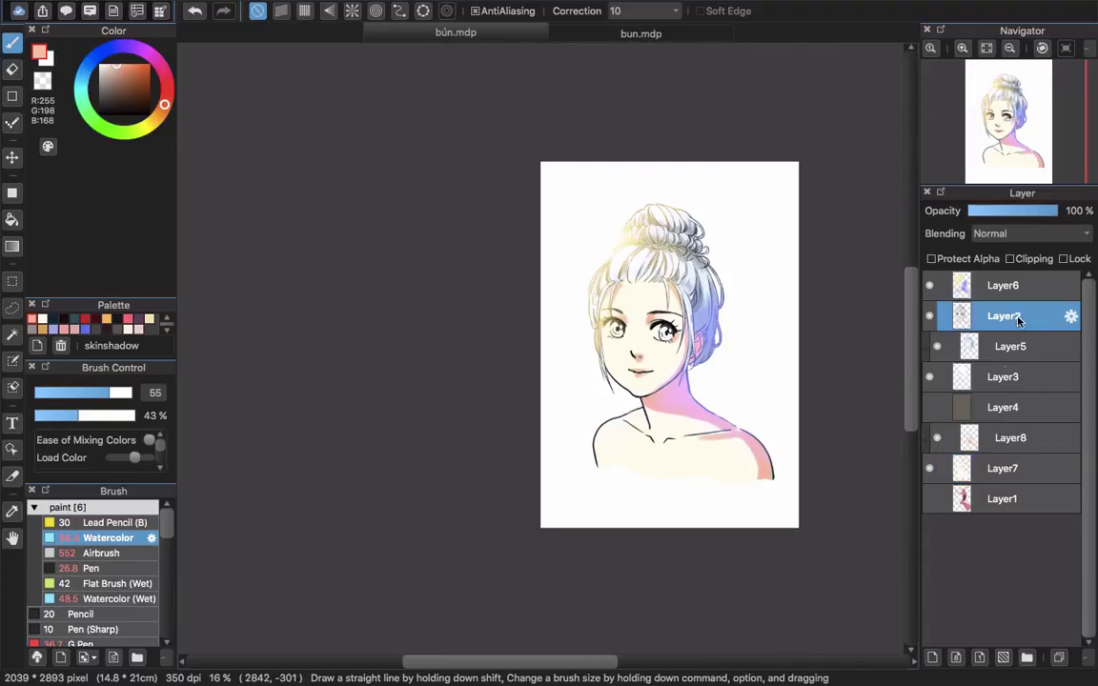
{"action": "left_click", "coordinate": [932, 656]}
{"action": "left_click", "coordinate": [1031, 262]}
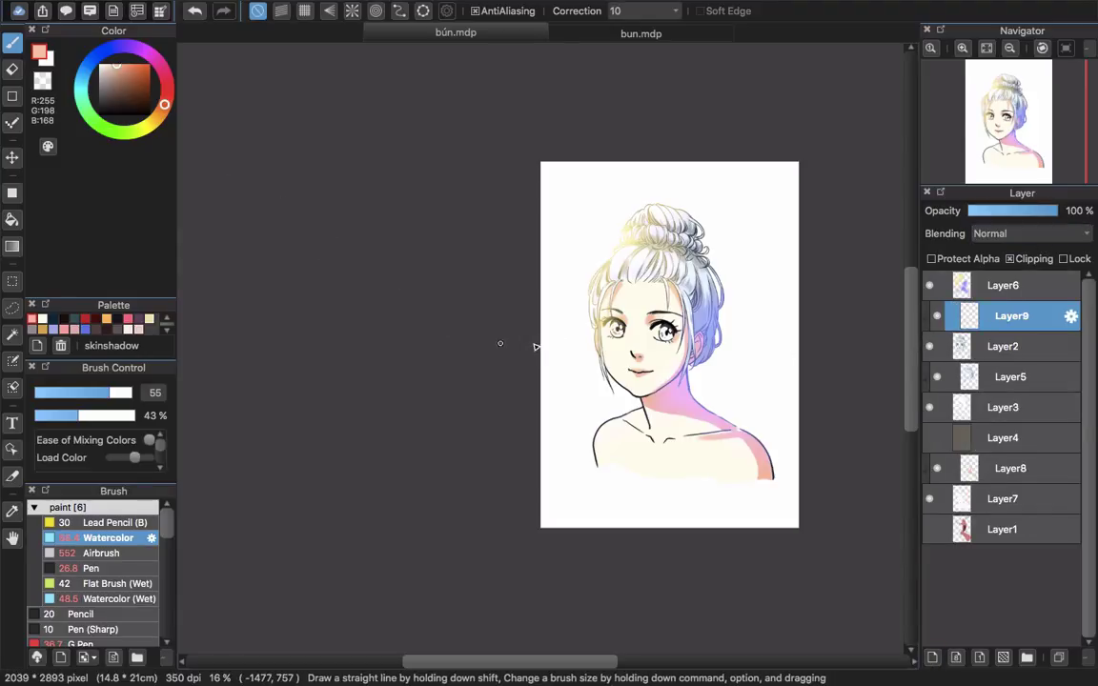
{"action": "key", "text": "u"}
{"action": "left_click_drag", "start_coordinate": [560, 173], "coordinate": [809, 617]}
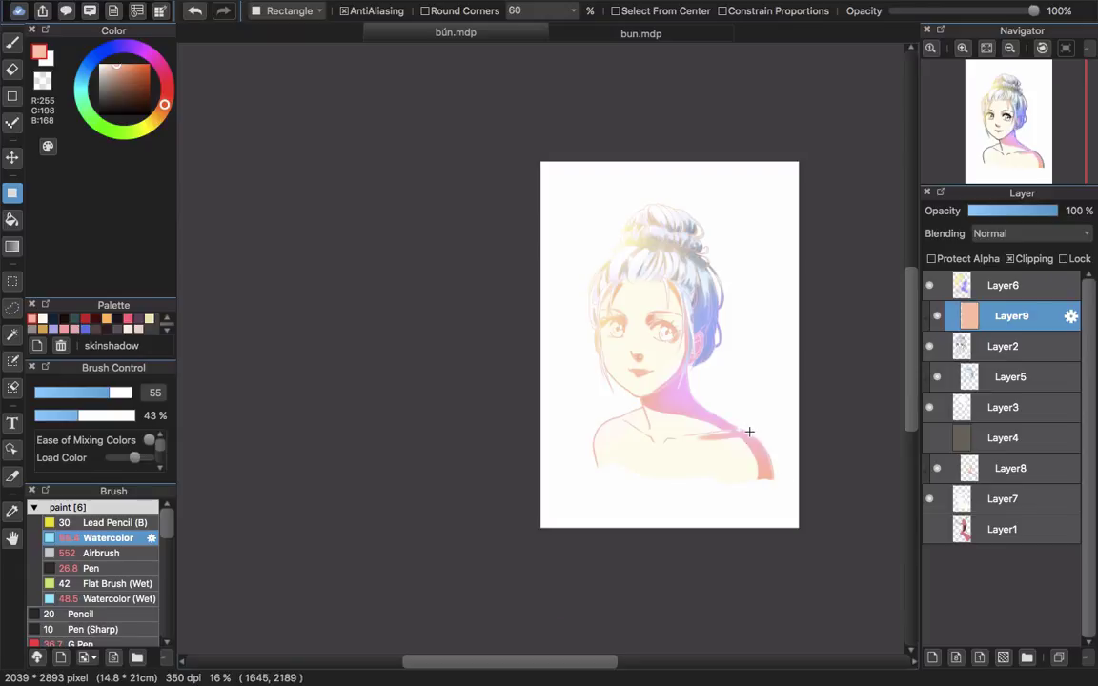
{"action": "key", "text": "ctrl+z"}
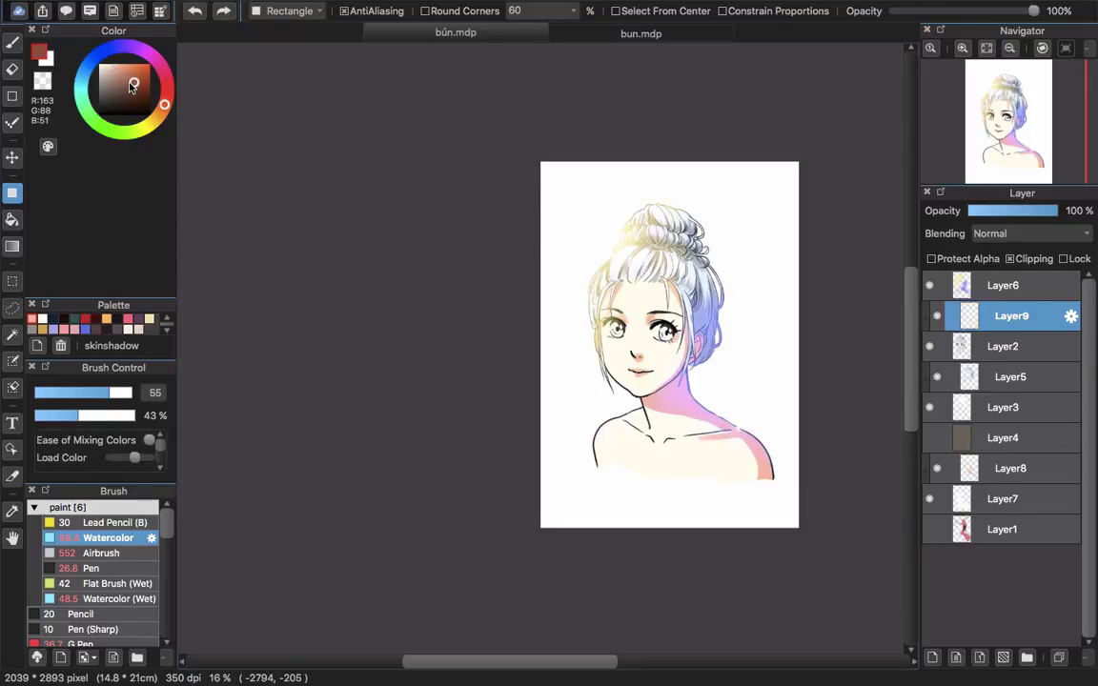
Set the color to brown (R155 G99 B71) and cover the canvas with a filled rectangle to recolor the line art.
{"action": "left_click", "coordinate": [126, 83]}
{"action": "left_click_drag", "start_coordinate": [488, 145], "coordinate": [809, 581]}
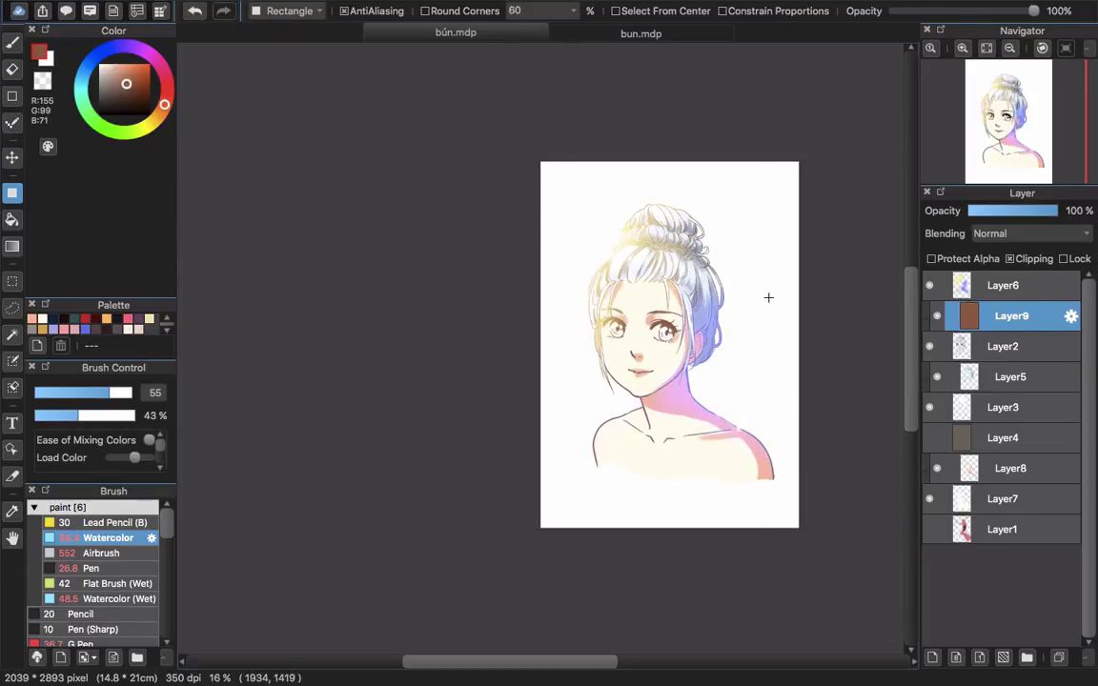
{"action": "scroll", "coordinate": [759, 308], "scroll_direction": "up", "scroll_amount": 2}
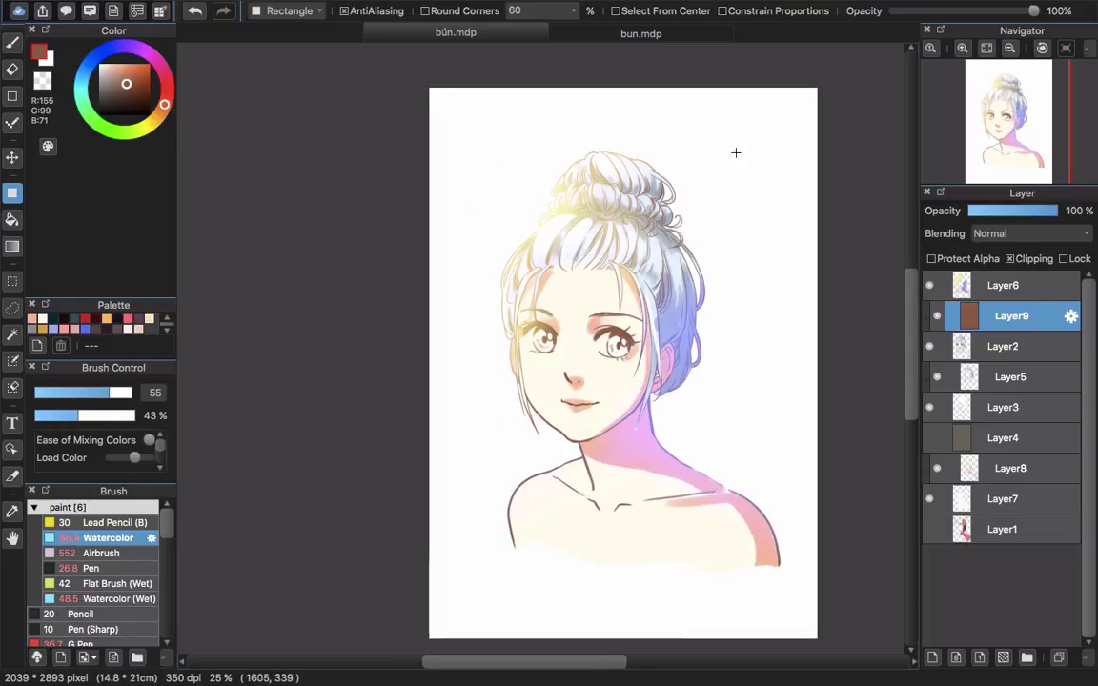